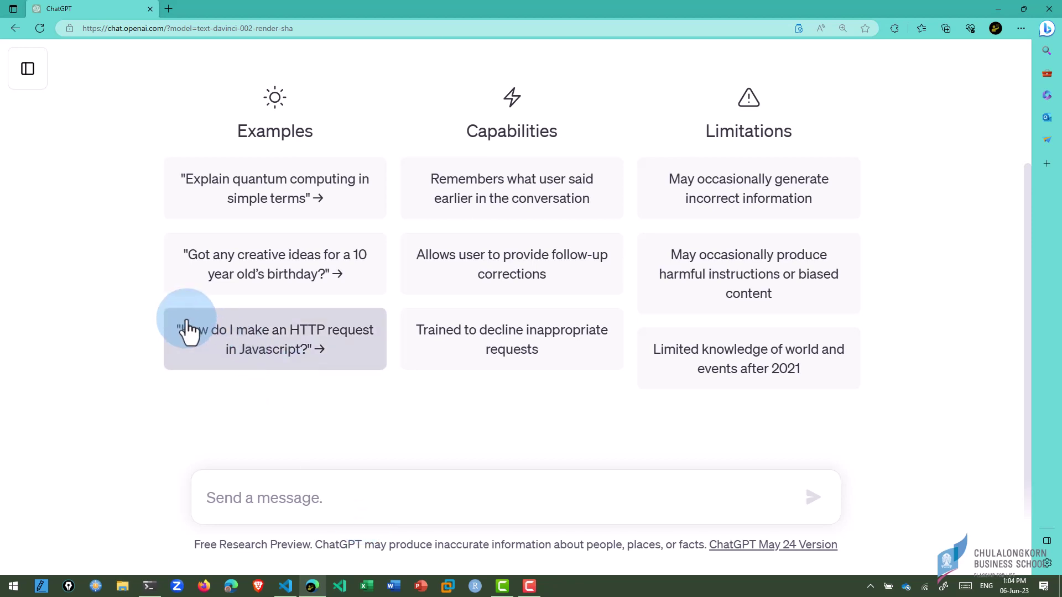
# - Send ChatGPT a Thai prompt asking for a spa shop database written in SQL
pyautogui.scroll(3, 166, 327)
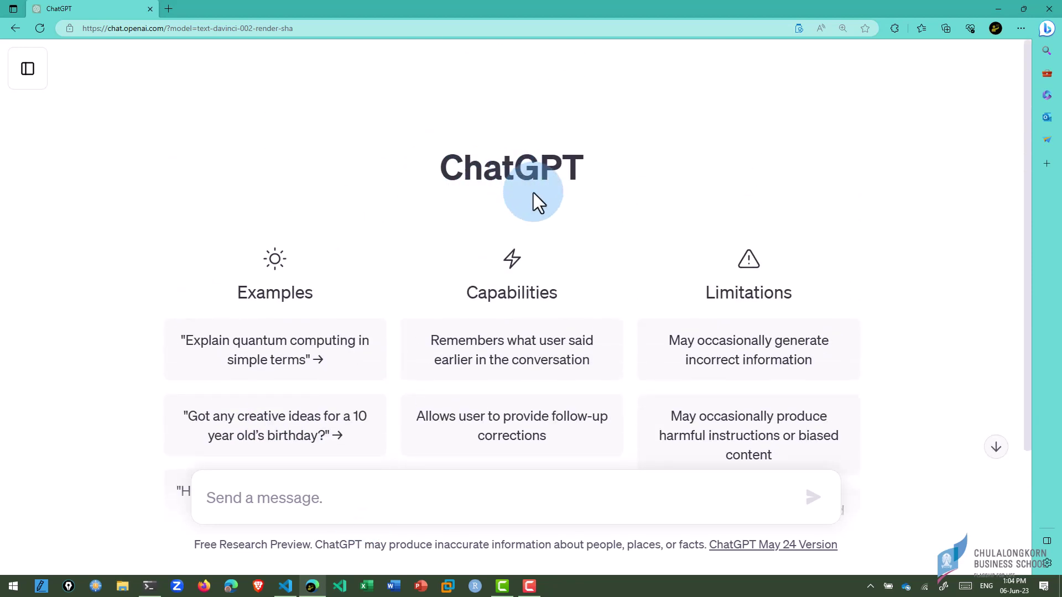
pyautogui.scroll(-3, 534, 192)
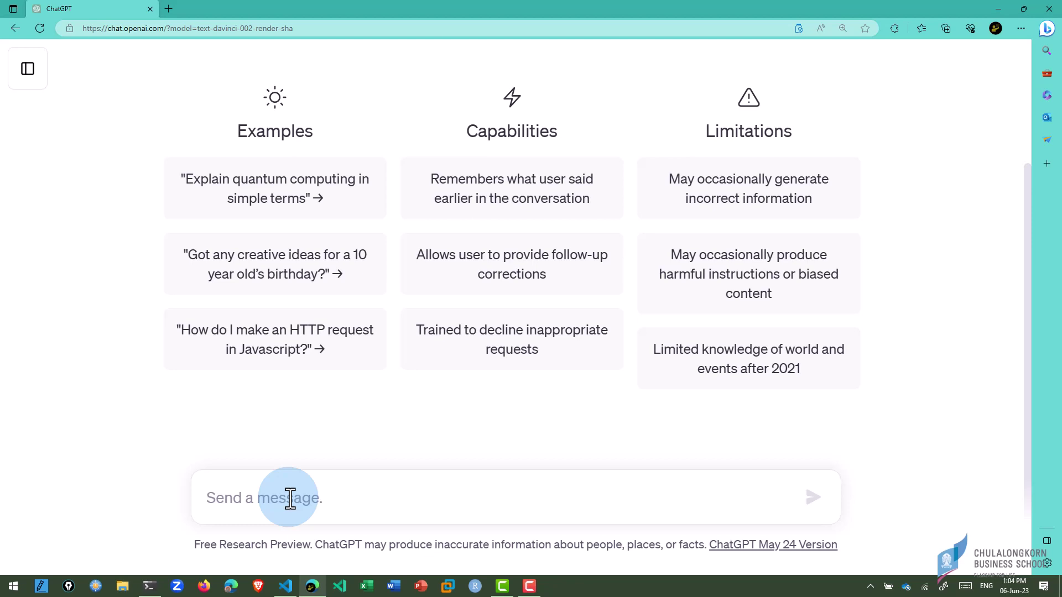
pyautogui.hotkey('alt', 'shift')
pyautogui.write('สร้างฐานข้อมูลสำหรับร้าน')
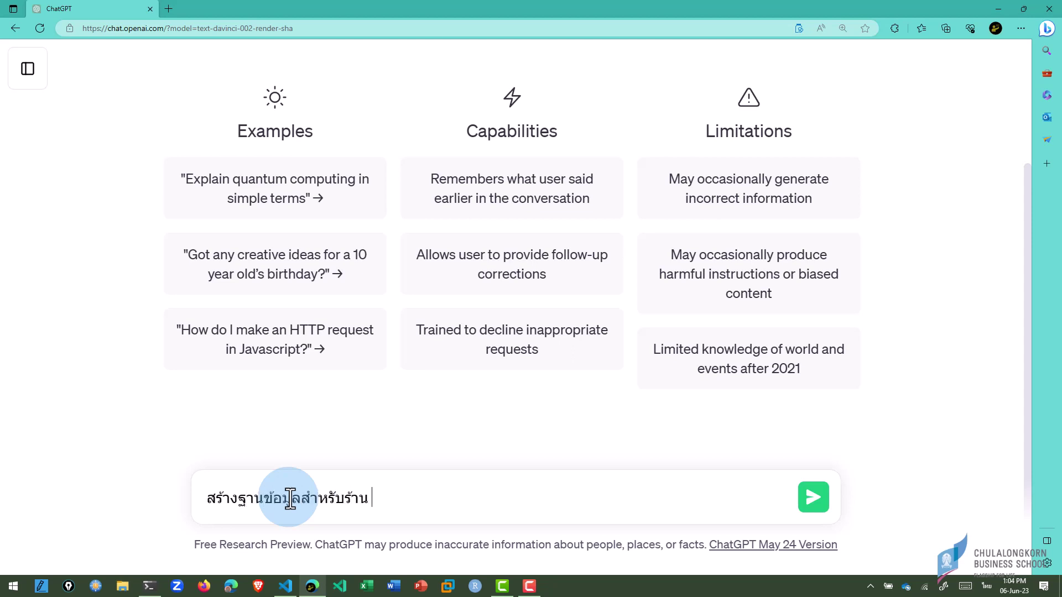
pyautogui.hotkey('alt', 'shift')
pyautogui.write('spa ด้วยภาษา sql')
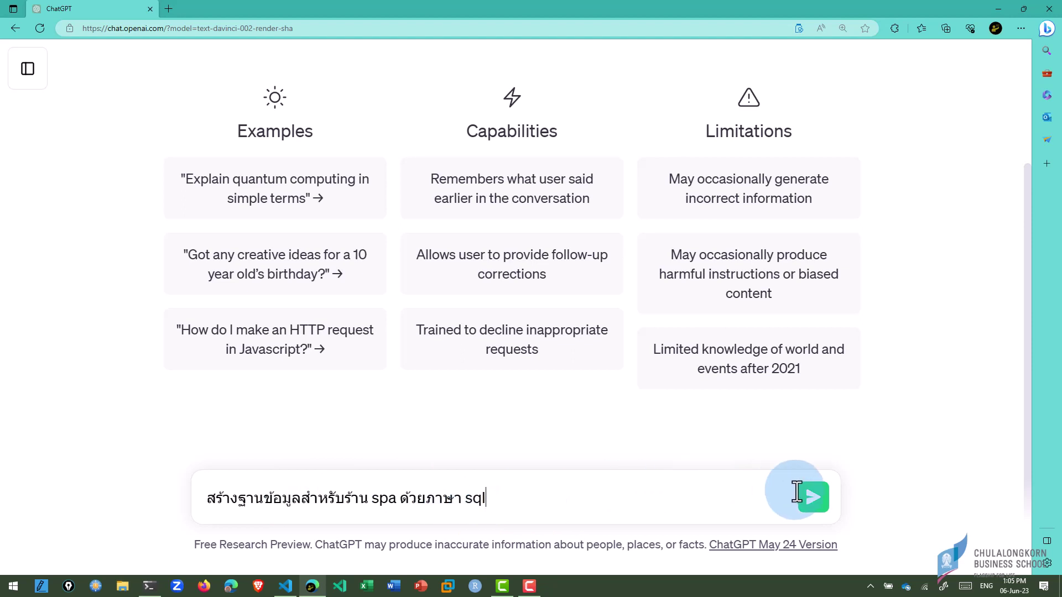
pyautogui.click(814, 498)
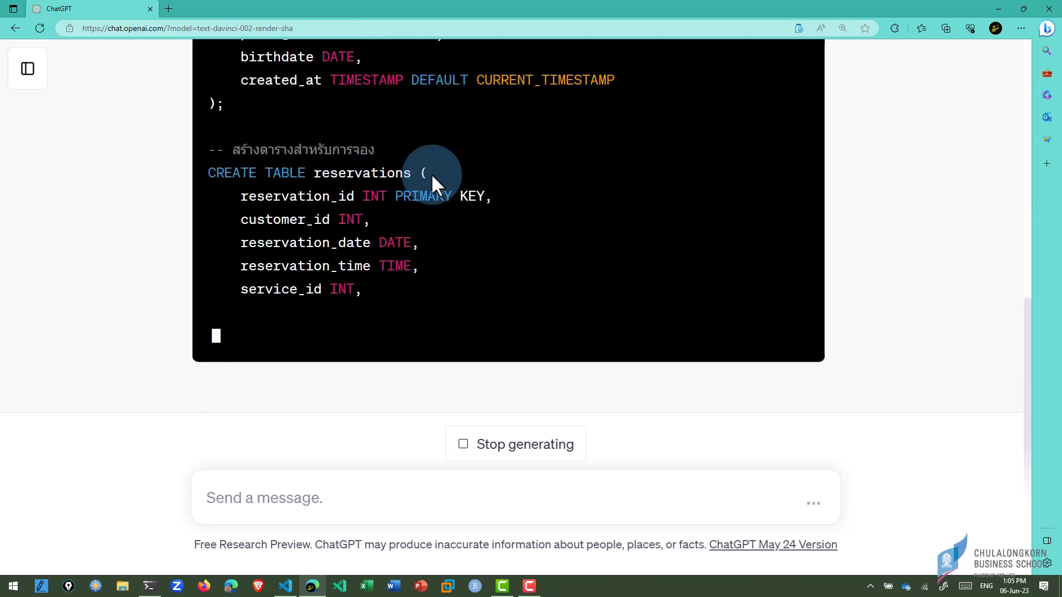
# - Review the generated spa_db SQL, including the customers and reservations tables
pyautogui.scroll(5, 558, 197)
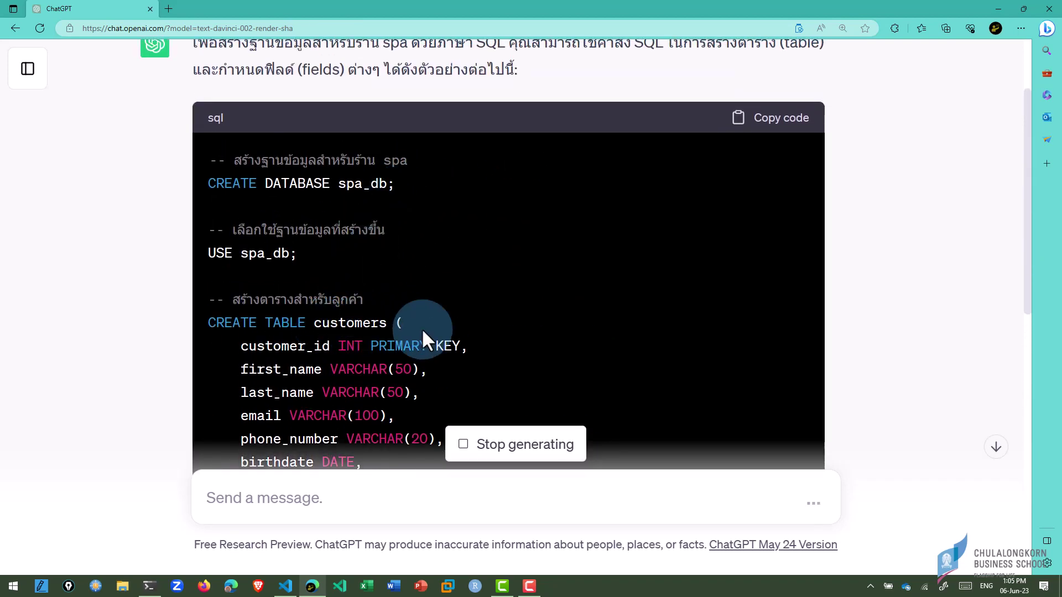
pyautogui.scroll(-4, 422, 328)
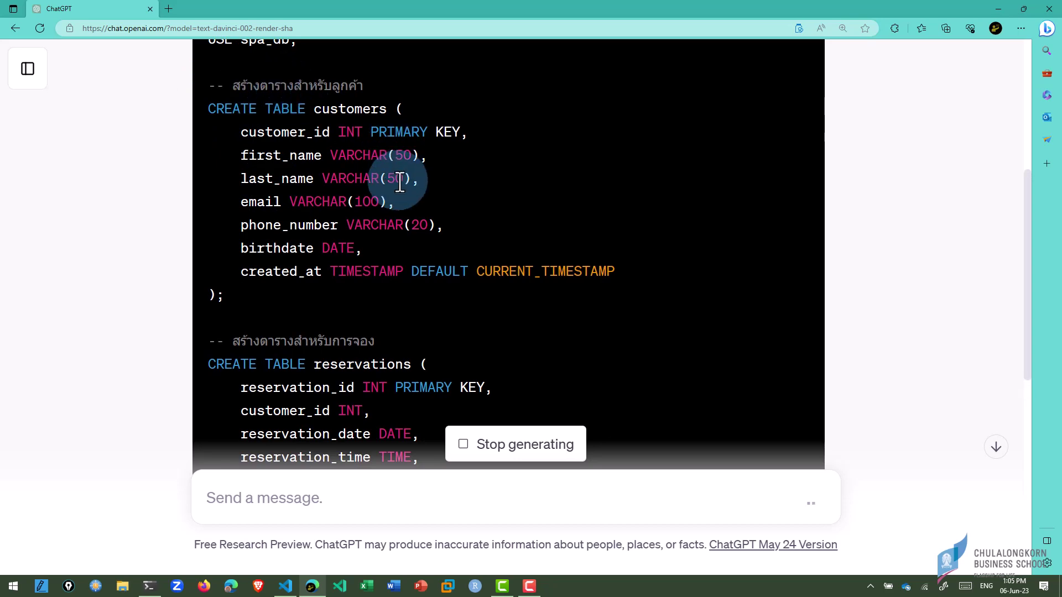
pyautogui.scroll(-4, 396, 183)
pyautogui.scroll(-4, 472, 183)
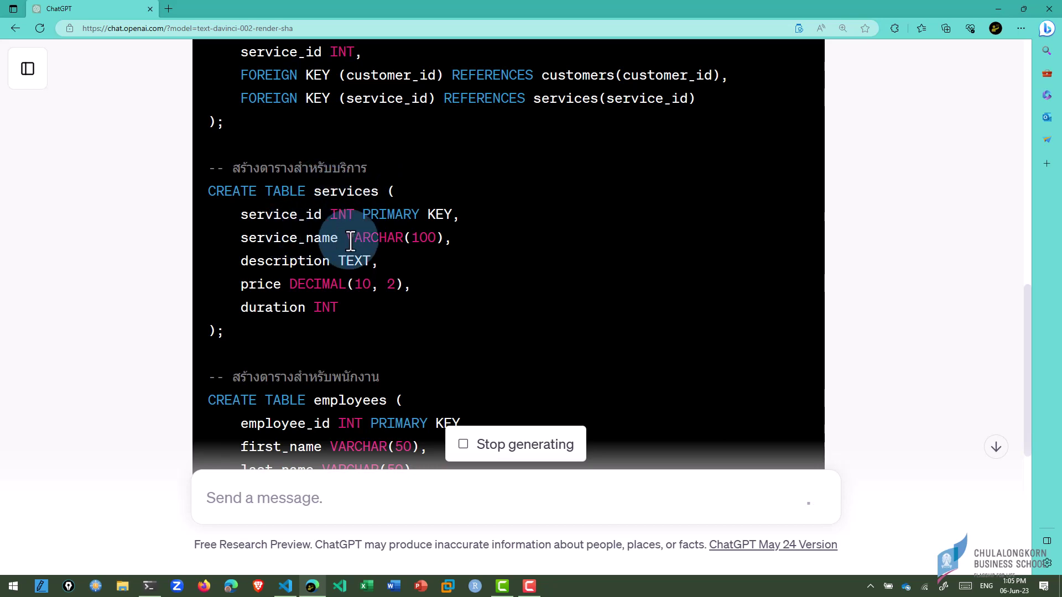
pyautogui.scroll(-4, 420, 235)
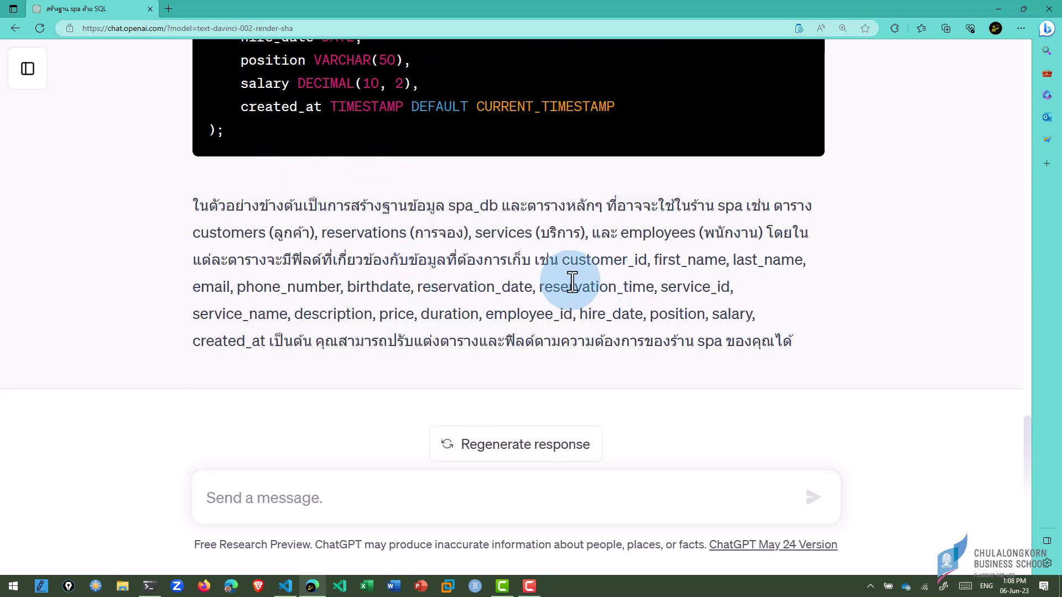
pyautogui.scroll(5, 572, 283)
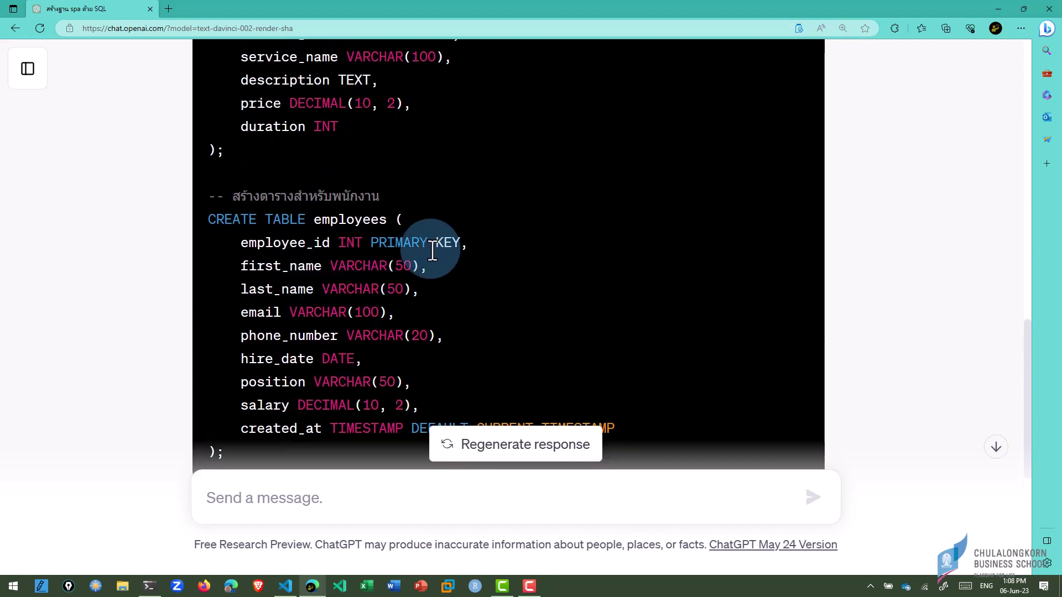
pyautogui.scroll(5, 455, 244)
pyautogui.scroll(4, 455, 244)
pyautogui.scroll(6, 454, 244)
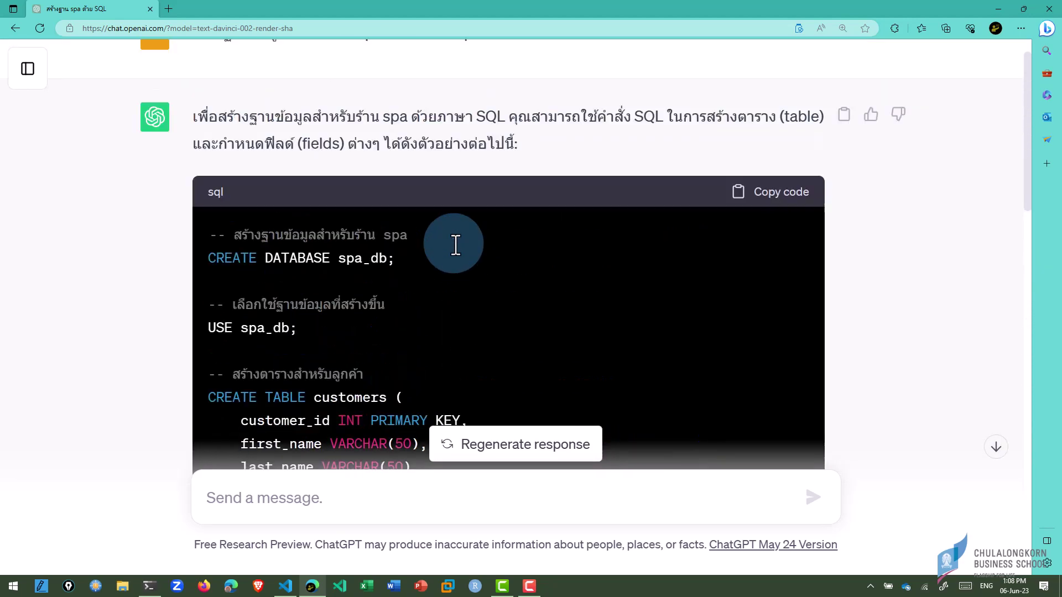
pyautogui.scroll(-2, 452, 244)
pyautogui.scroll(-1, 379, 178)
pyautogui.scroll(1, 334, 178)
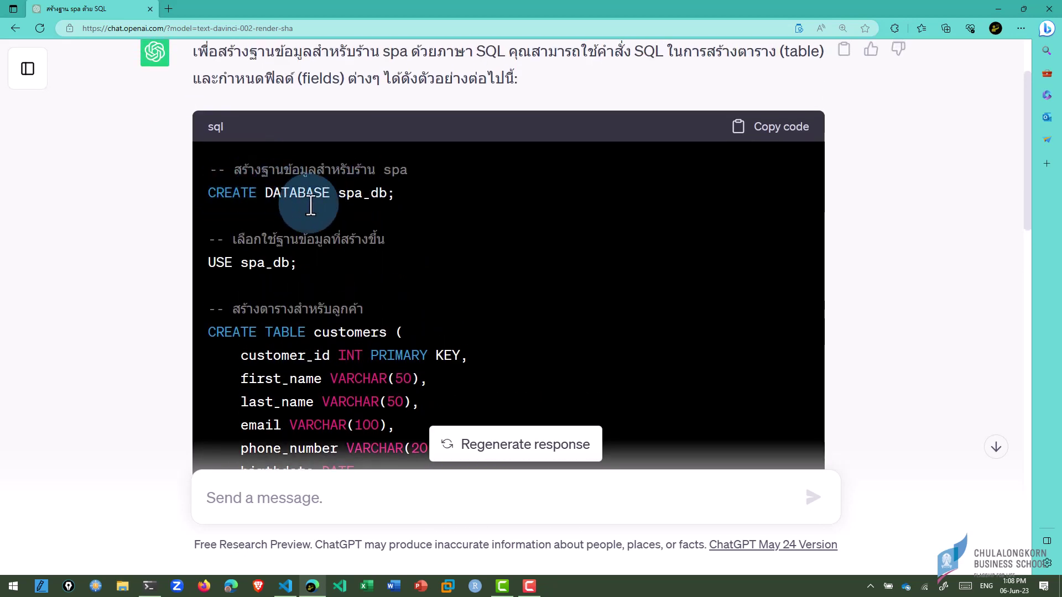
pyautogui.scroll(-2, 358, 232)
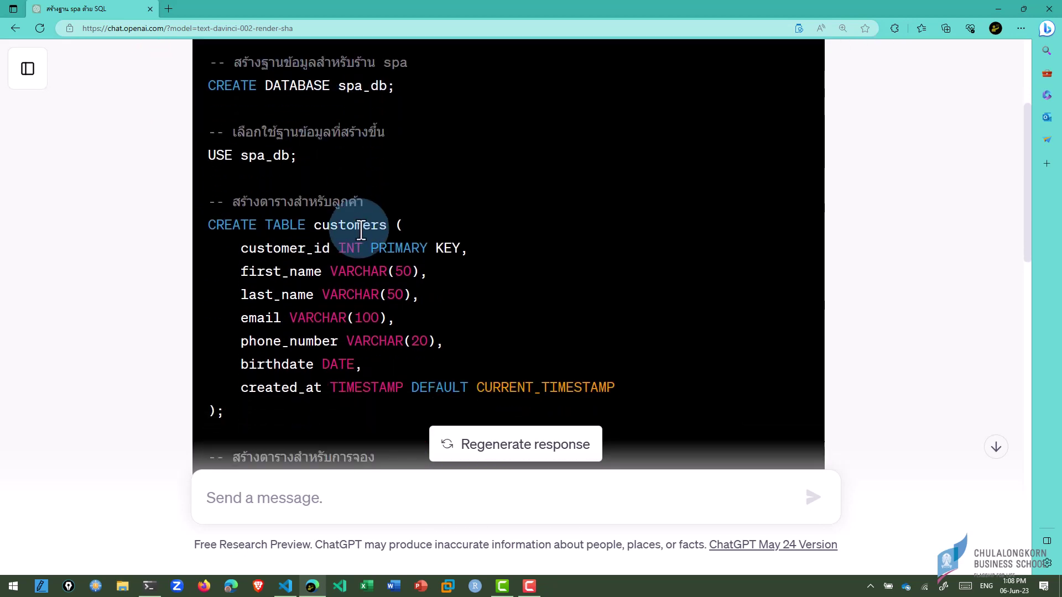
pyautogui.scroll(-2, 492, 251)
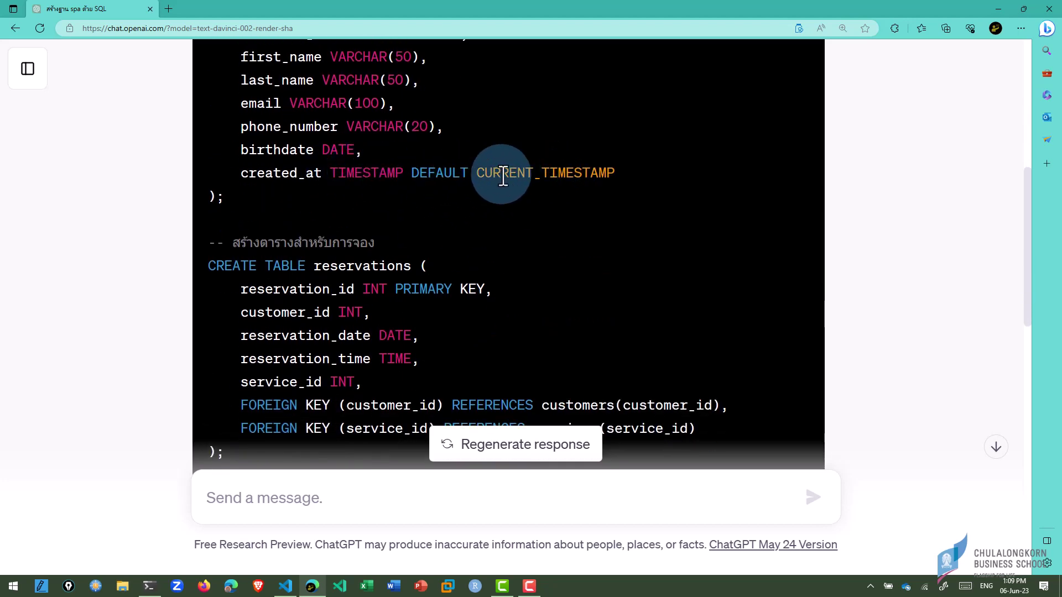
pyautogui.scroll(1, 614, 199)
pyautogui.scroll(4, 616, 204)
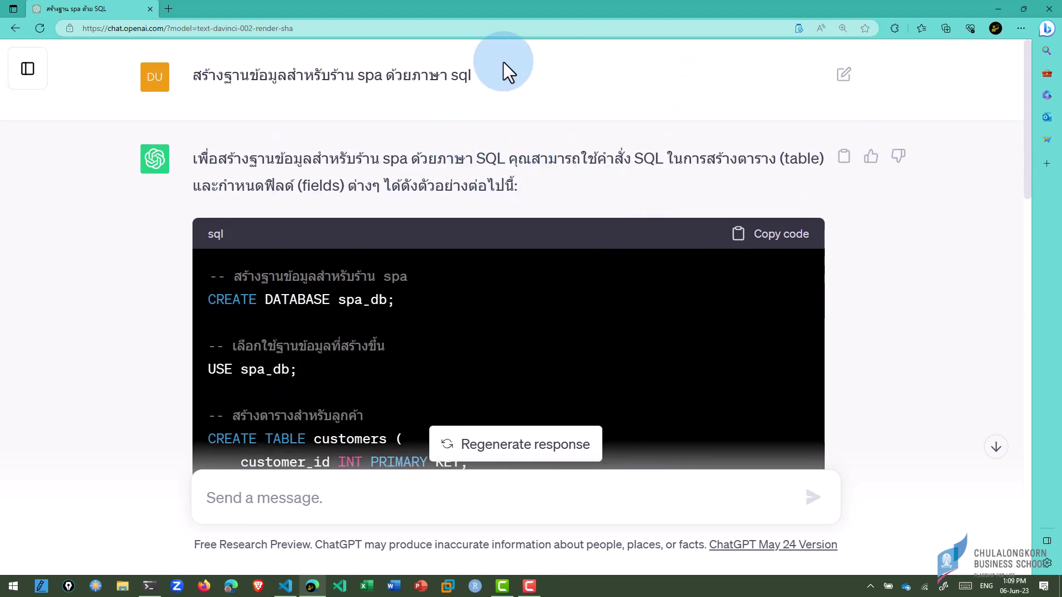
# - Edit the original prompt to add 'postgresql' after ข้อมูล and resubmit it
pyautogui.click(843, 75)
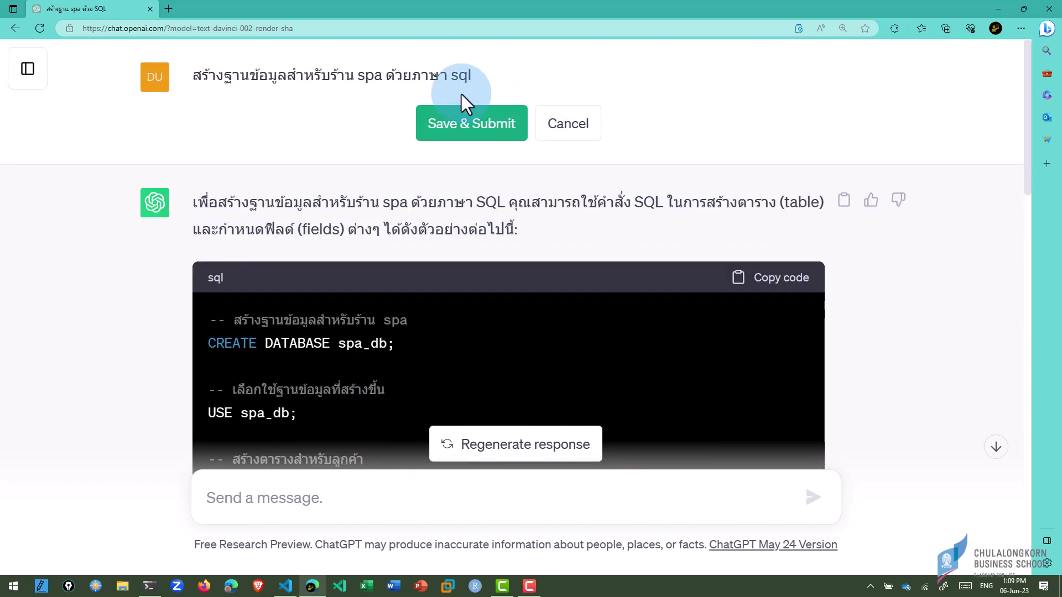
pyautogui.click(289, 77)
pyautogui.write('pos')
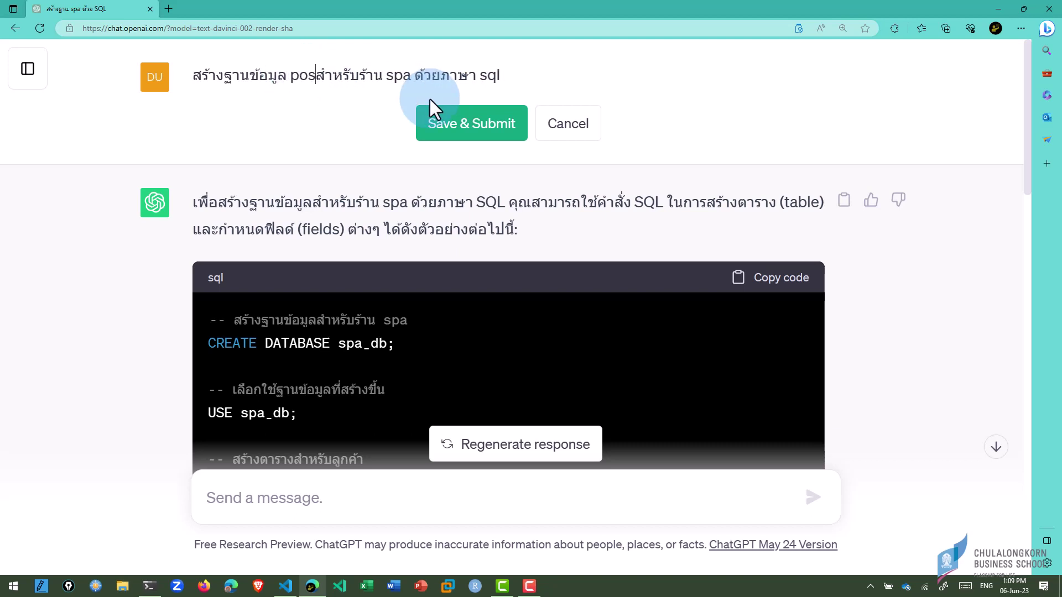
pyautogui.write('tgres')
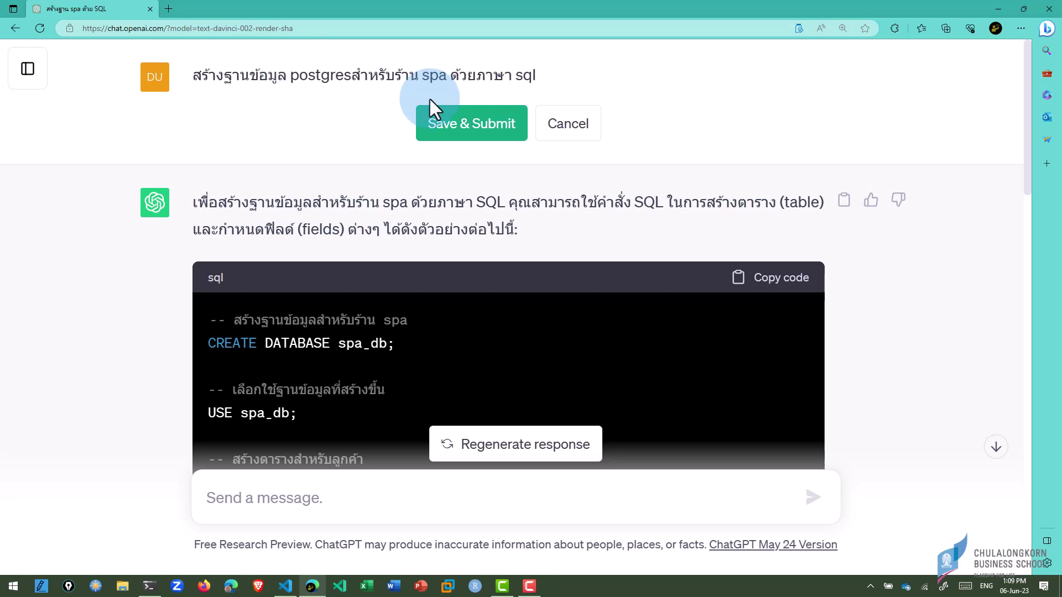
pyautogui.write('ql')
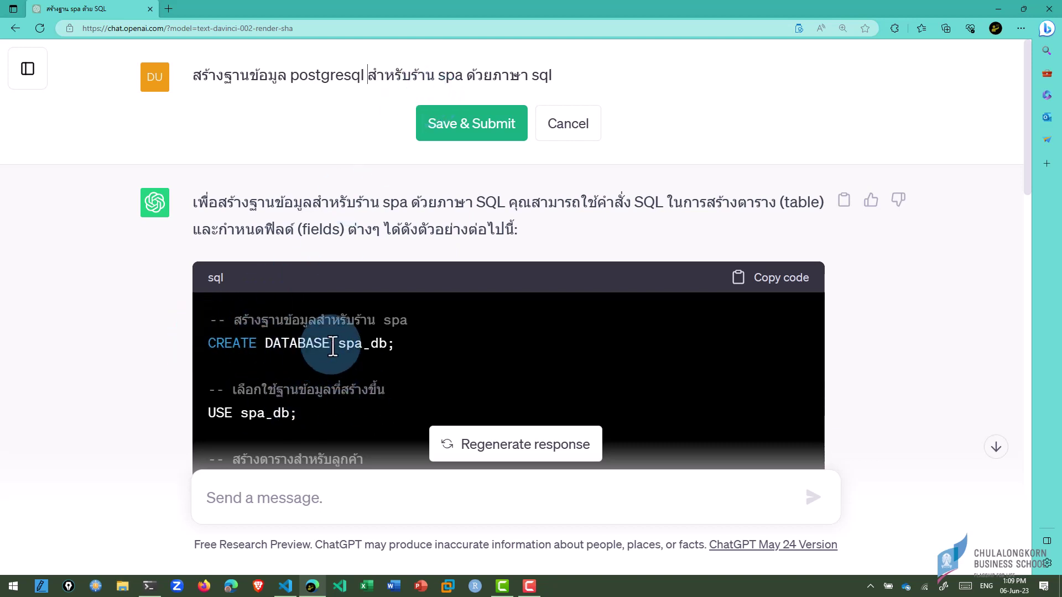
pyautogui.click(473, 135)
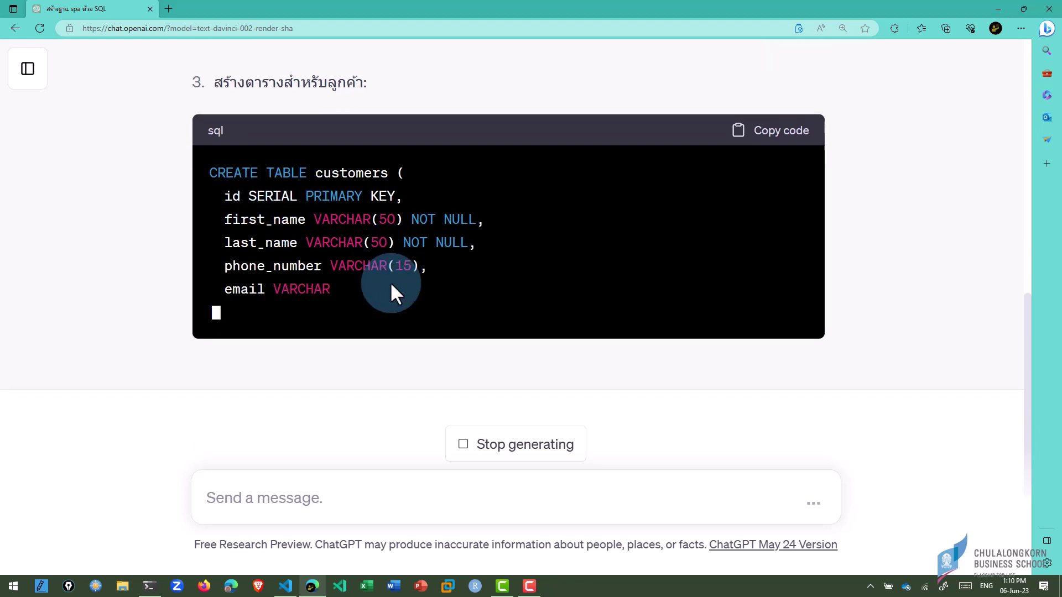
# - Review the PostgreSQL answer's CREATE DATABASE spa, \c spa, customers and services blocks
pyautogui.scroll(2, 440, 205)
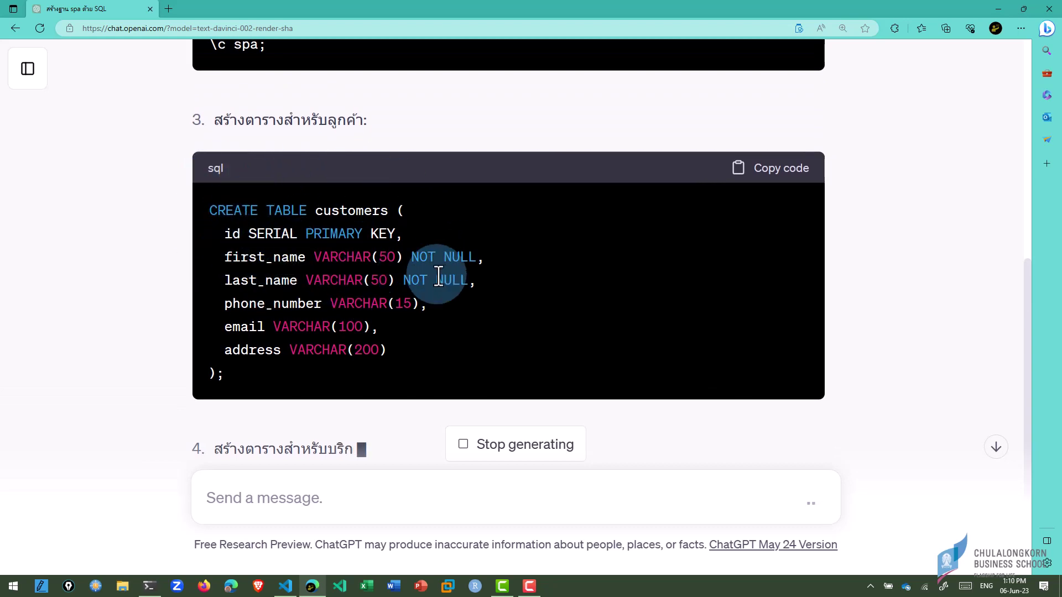
pyautogui.scroll(2, 440, 276)
pyautogui.scroll(5, 436, 274)
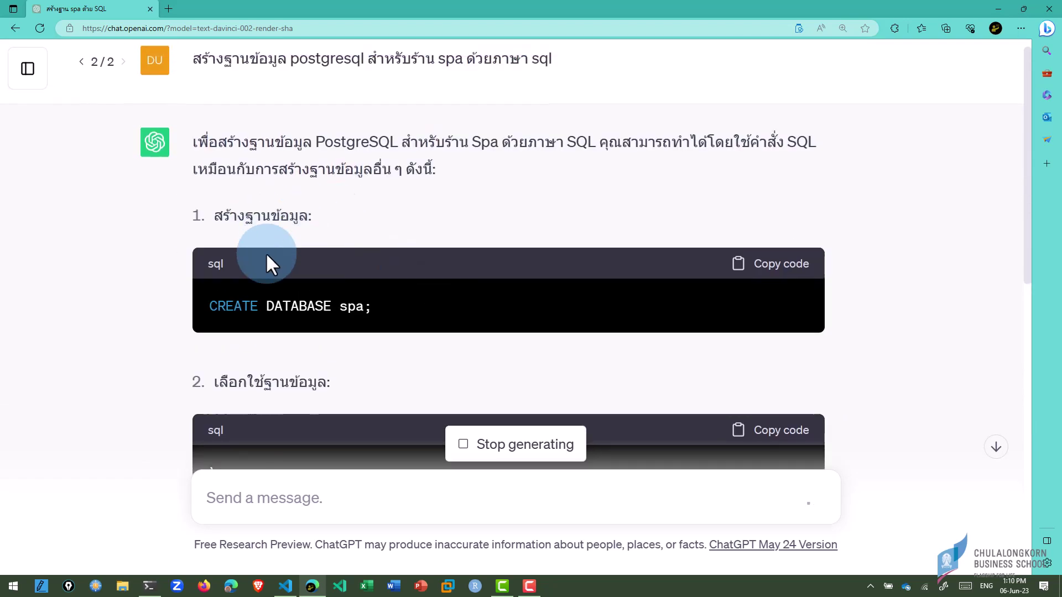
pyautogui.scroll(-8, 404, 296)
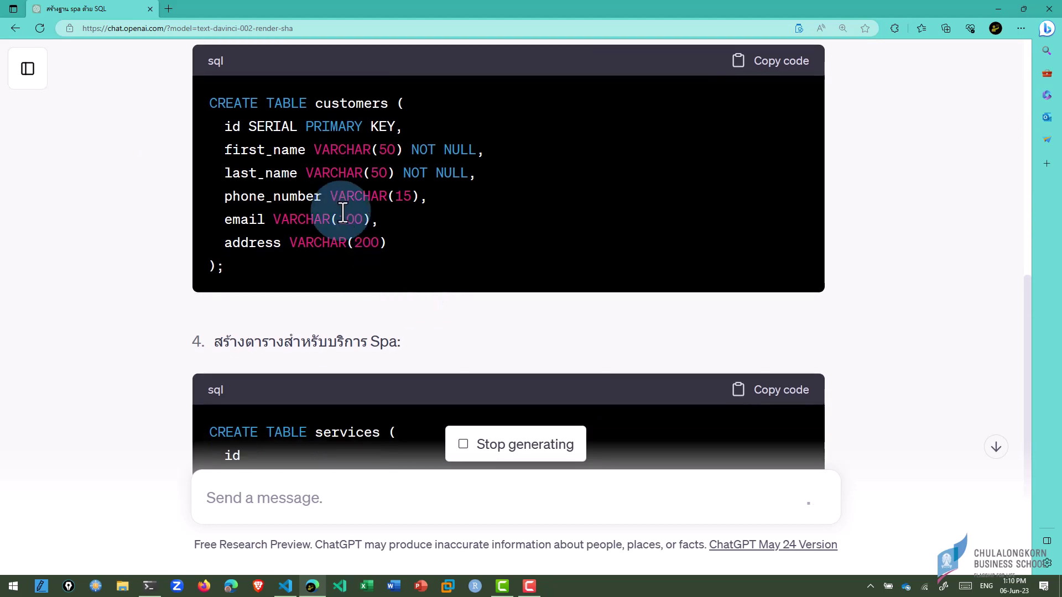
pyautogui.scroll(-2, 436, 232)
pyautogui.scroll(4, 471, 227)
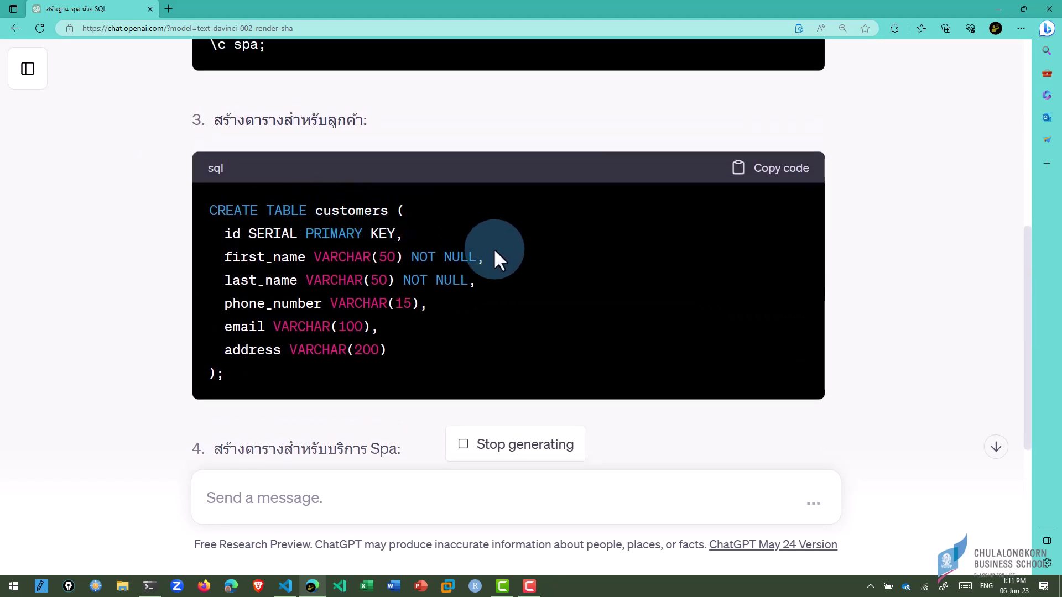
pyautogui.scroll(-1, 494, 249)
pyautogui.scroll(-4, 494, 249)
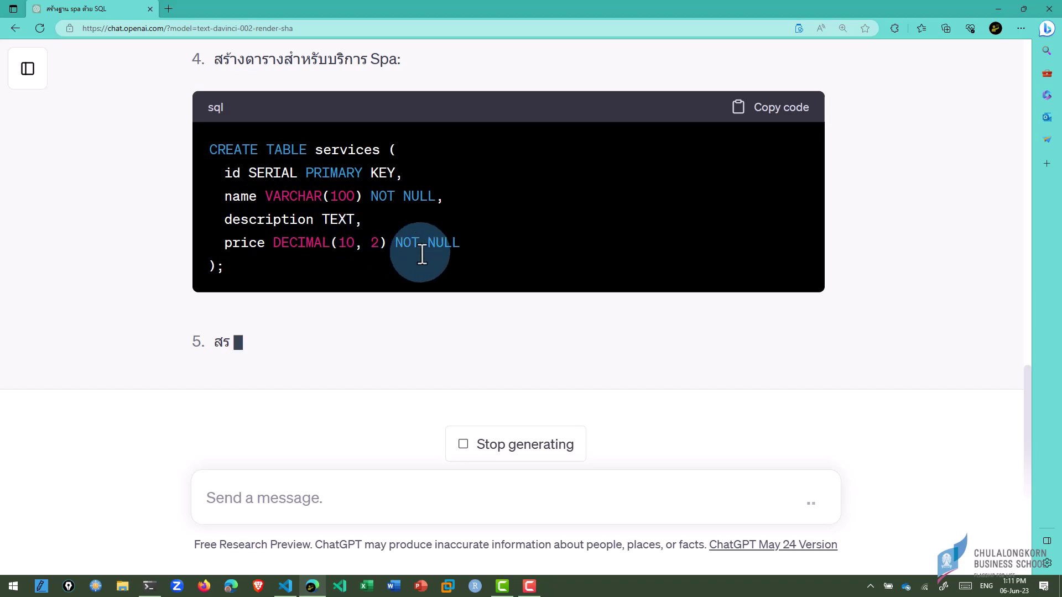
pyautogui.scroll(5, 491, 253)
# - Review the streaming reply through the appointments and payments CREATE TABLE blocks
pyautogui.scroll(10, 492, 253)
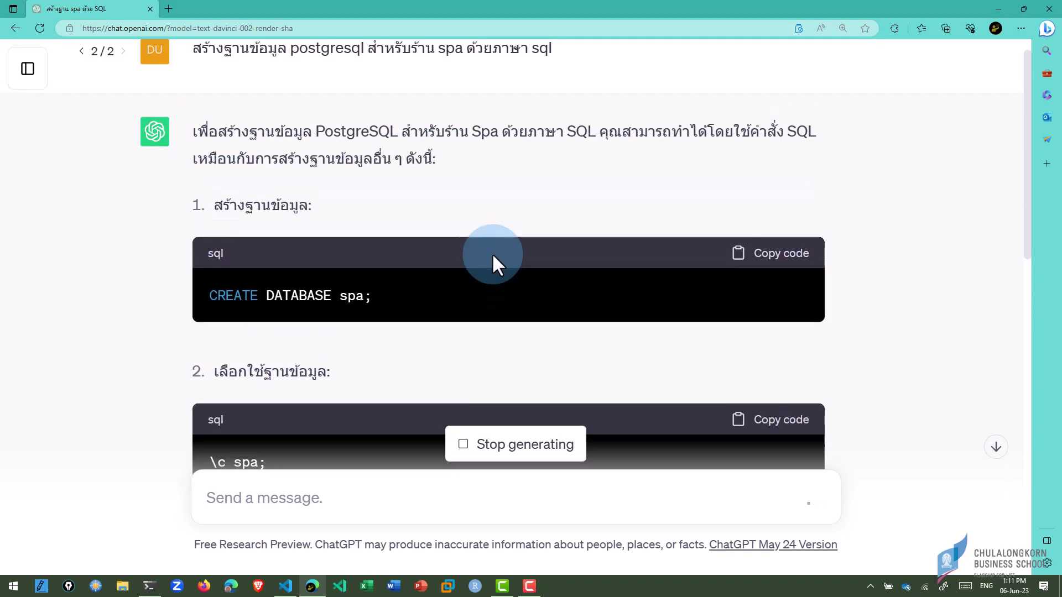
pyautogui.scroll(1, 428, 145)
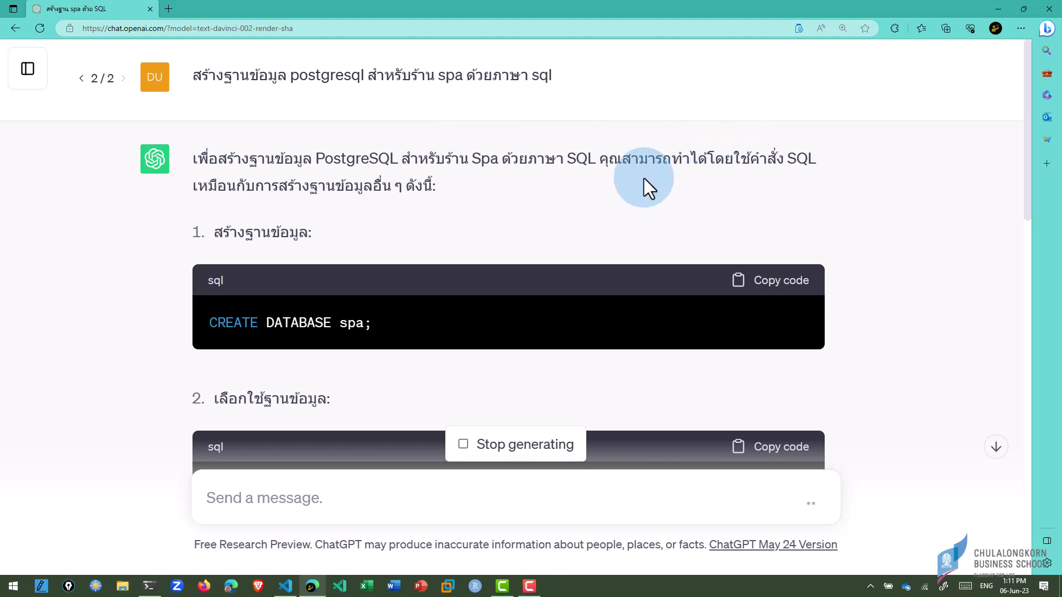
pyautogui.scroll(-3, 644, 178)
pyautogui.scroll(-5, 644, 178)
pyautogui.scroll(-5, 644, 178)
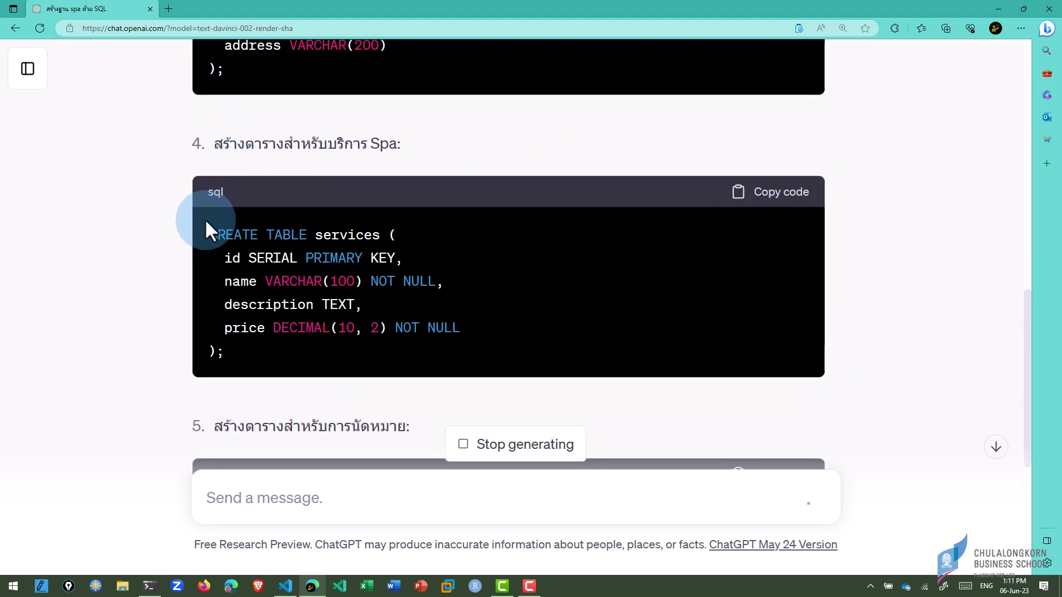
pyautogui.scroll(-6, 308, 278)
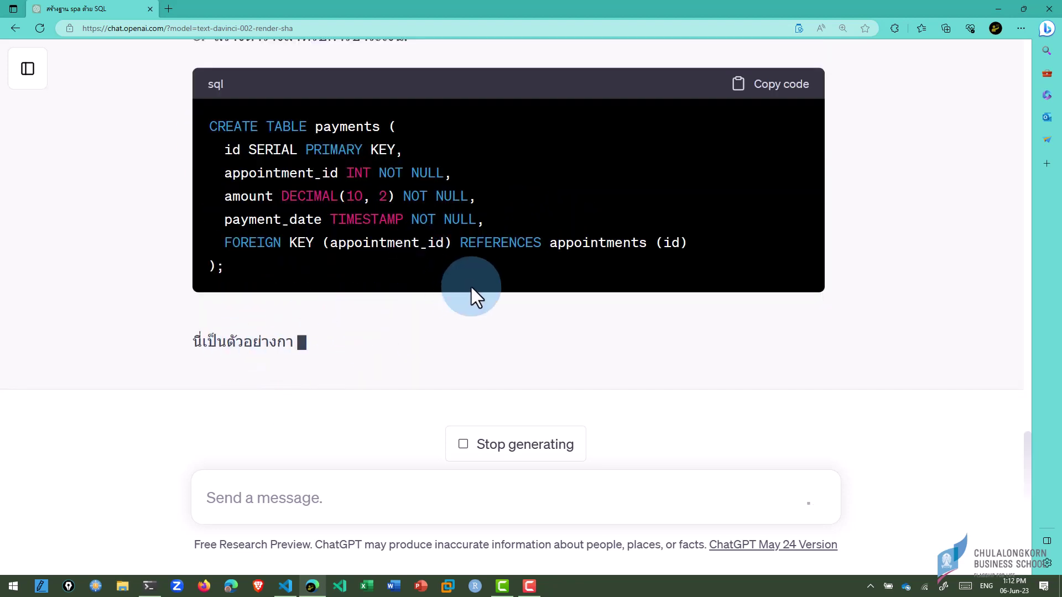
pyautogui.scroll(2, 477, 285)
pyautogui.scroll(4, 475, 283)
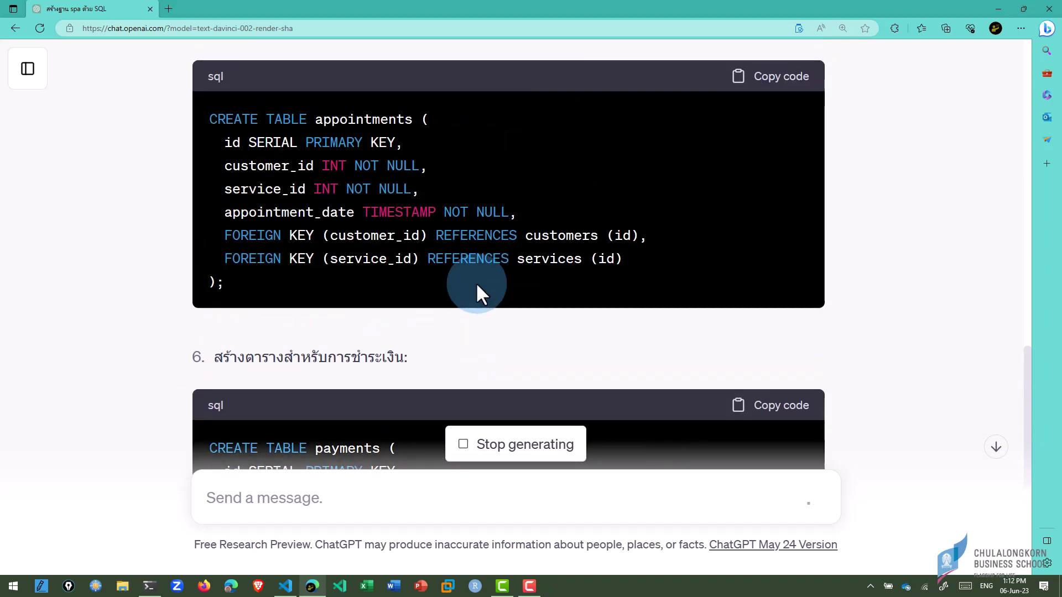
pyautogui.scroll(3, 476, 283)
pyautogui.scroll(2, 475, 283)
pyautogui.scroll(4, 475, 282)
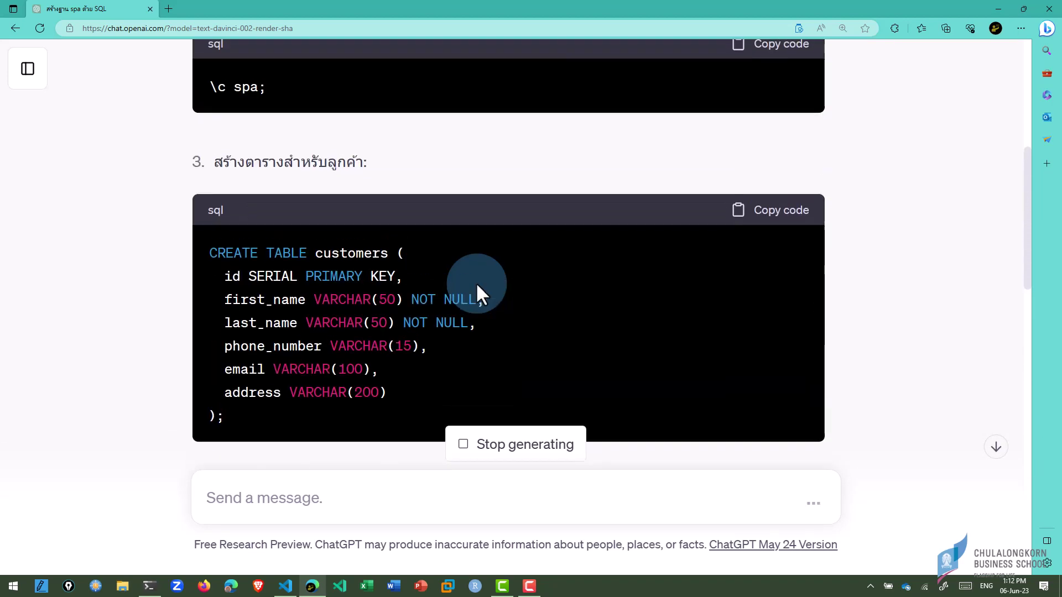
pyautogui.scroll(4, 476, 282)
pyautogui.scroll(-6, 477, 284)
pyautogui.scroll(-8, 476, 282)
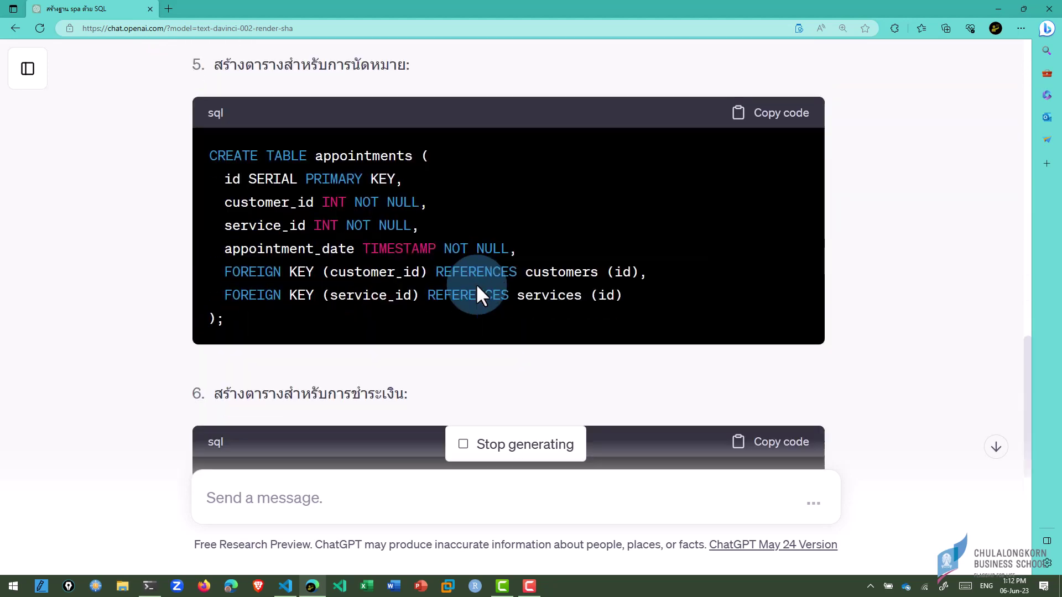
pyautogui.scroll(-6, 475, 283)
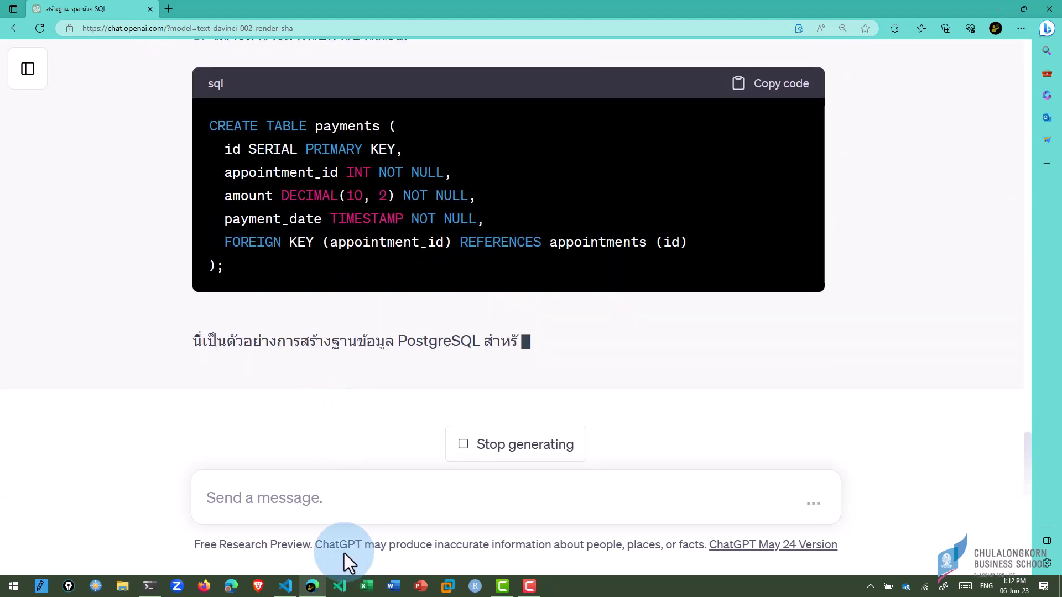
# - Send the follow-up 'ขอเพิ่มตาราง employee และ supplier' requesting employee and supplier tables
pyautogui.click(342, 499)
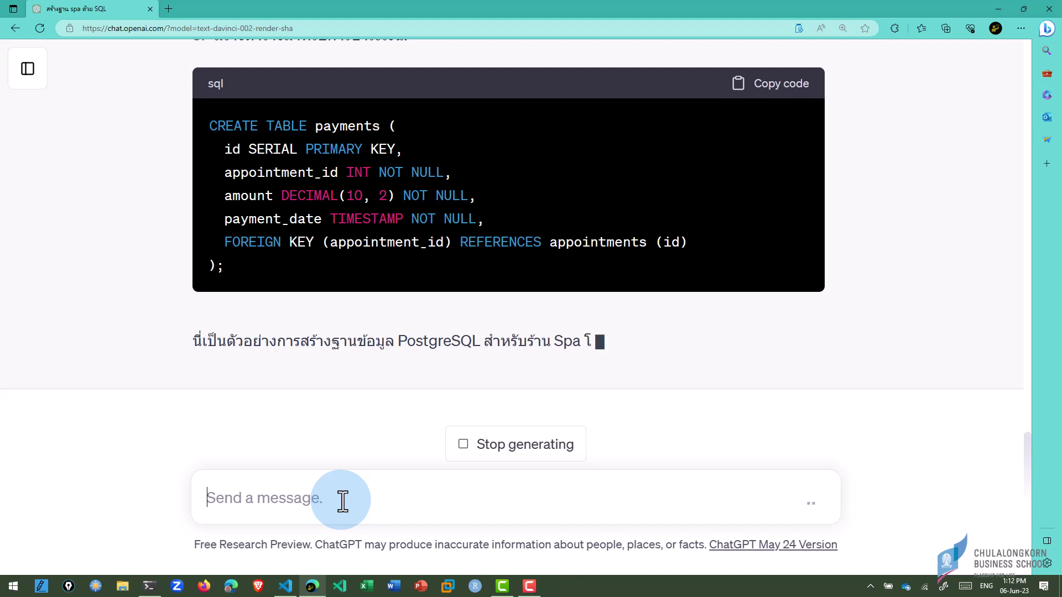
pyautogui.write('ขอเพิ่มต')
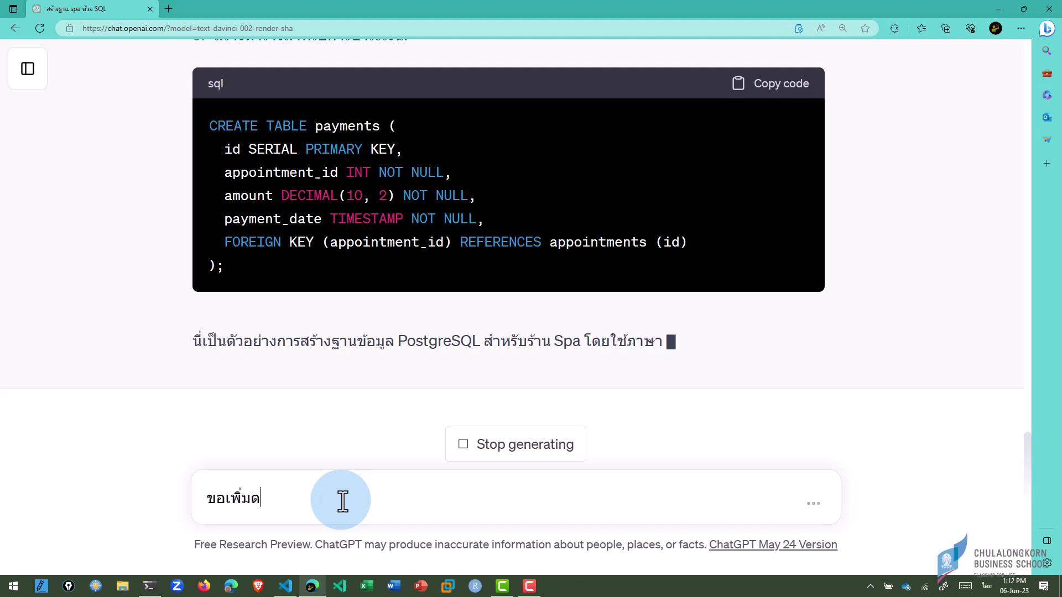
pyautogui.write('าราง employ')
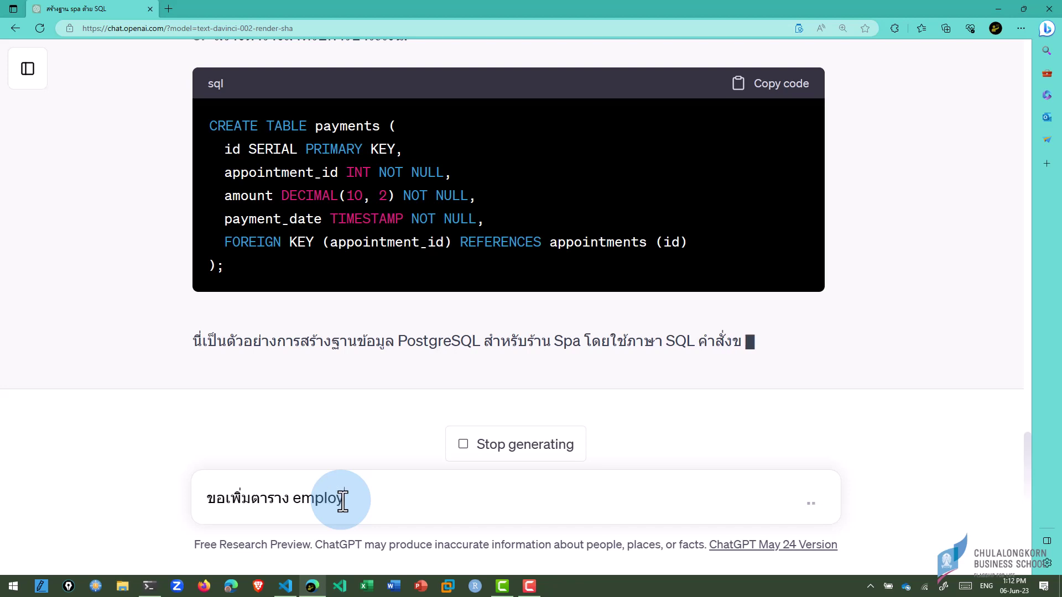
pyautogui.write('ee และ supp')
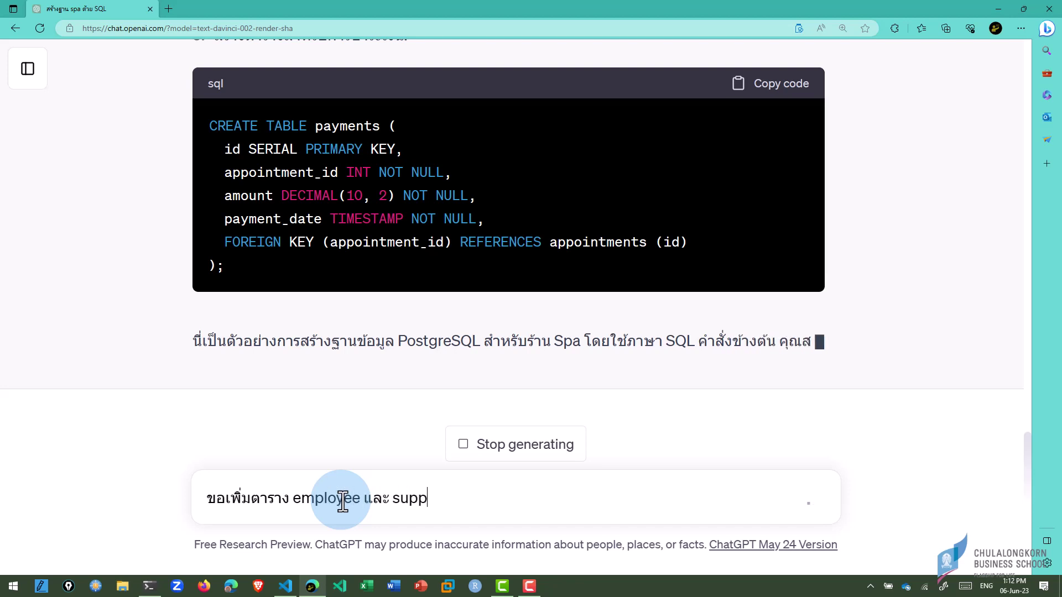
pyautogui.write('lier')
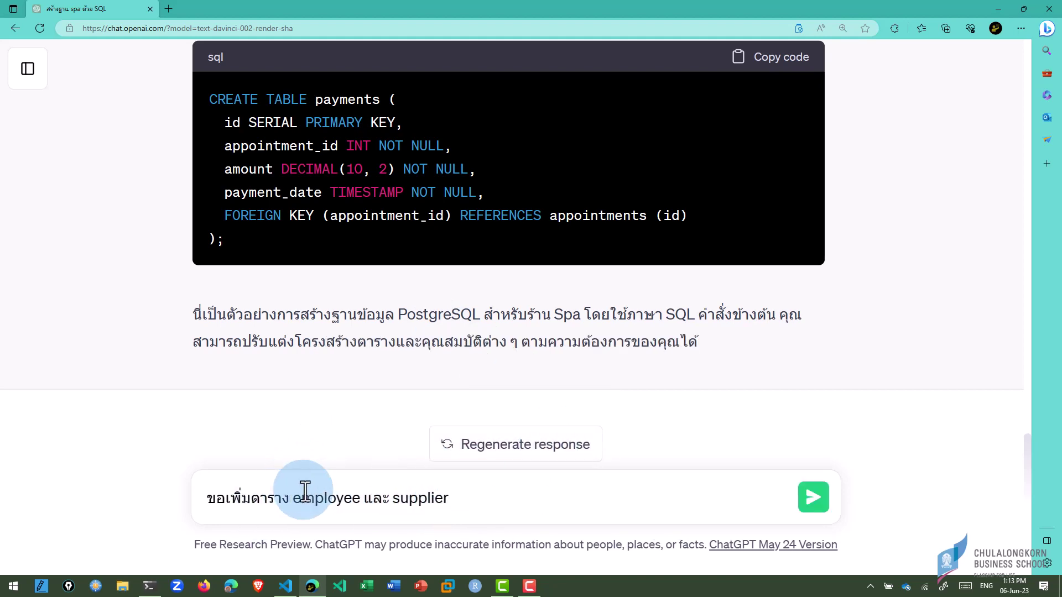
pyautogui.click(813, 497)
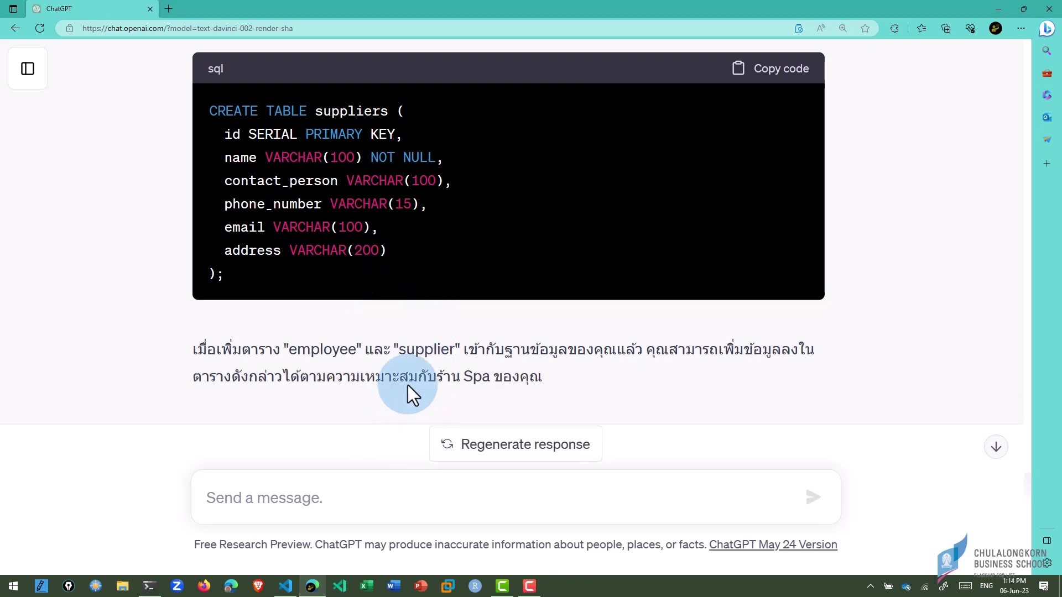
# - Request 10 sample rows per table and continue generating the cut-off INSERT statements
pyautogui.write('เพ')
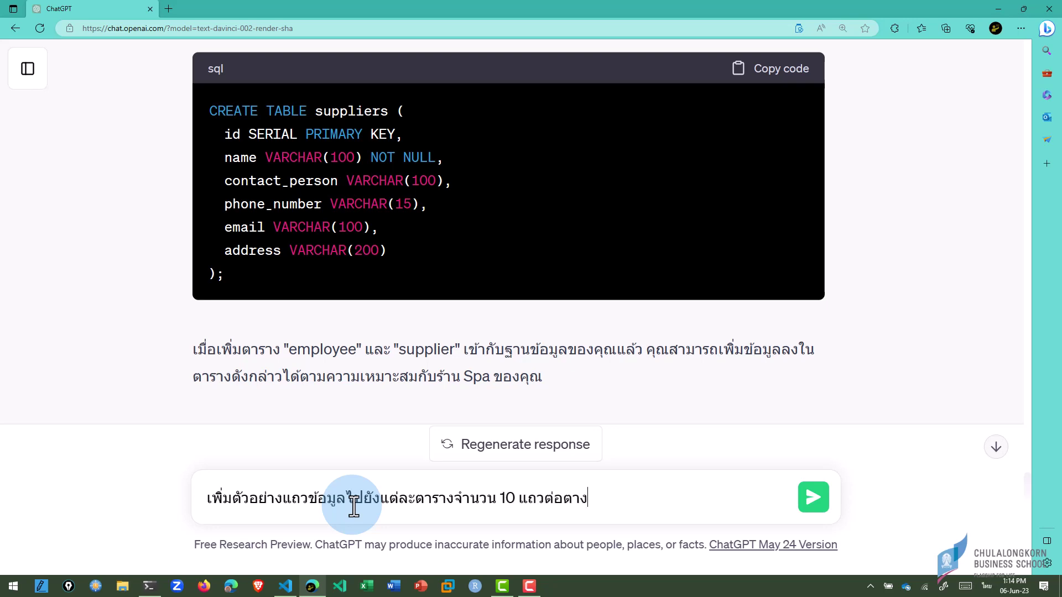
pyautogui.click(815, 499)
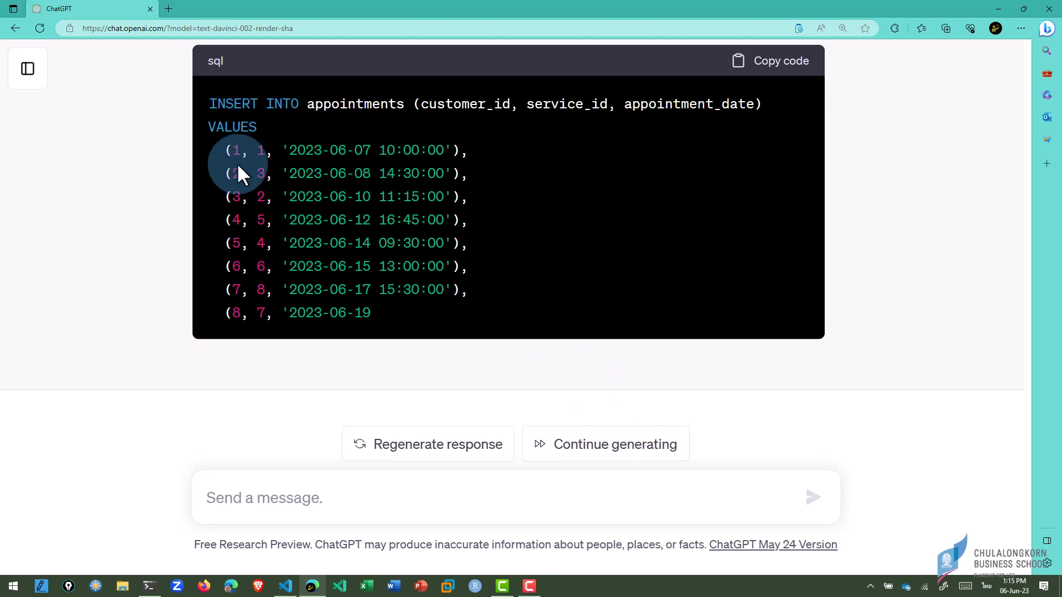
pyautogui.click(606, 457)
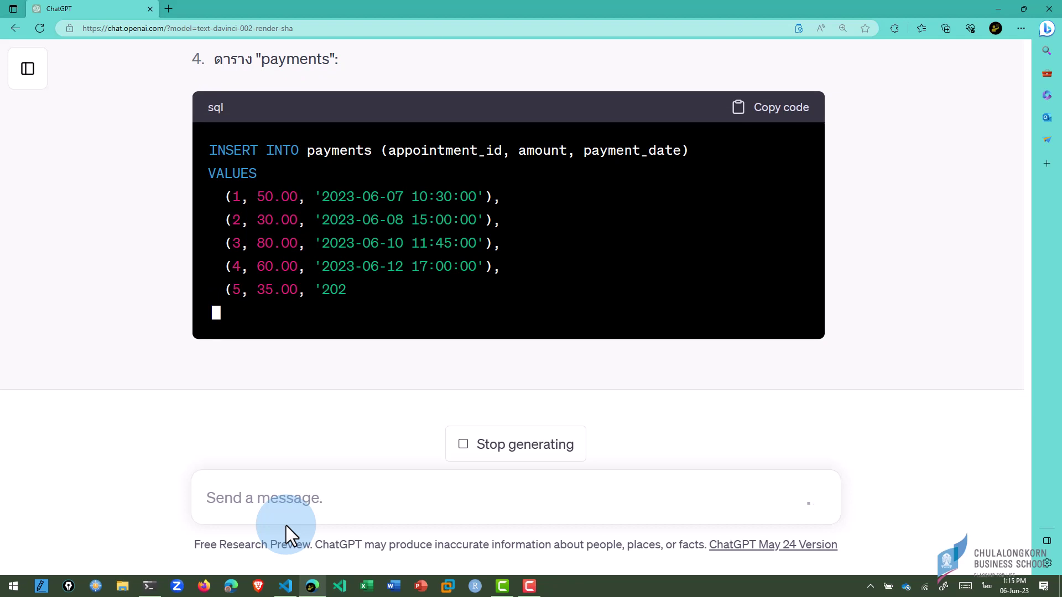
# - Launch Notepad through the Windows search
pyautogui.click(13, 587)
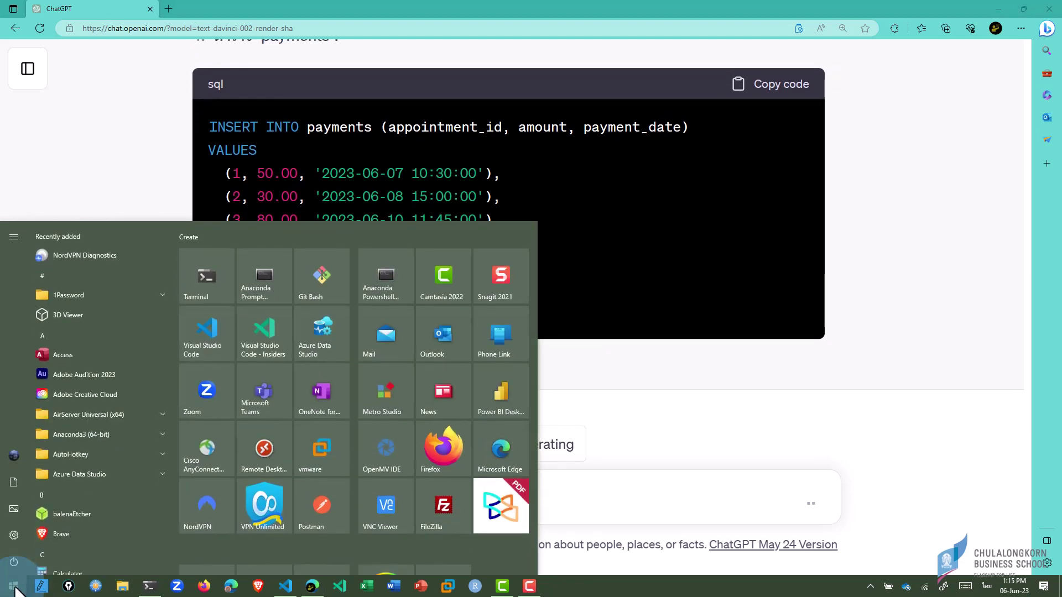
pyautogui.write('แพ')
pyautogui.press('BackSpace')
pyautogui.press('BackSpace')
pyautogui.hotkey('alt', 'shift')
pyautogui.write('notep')
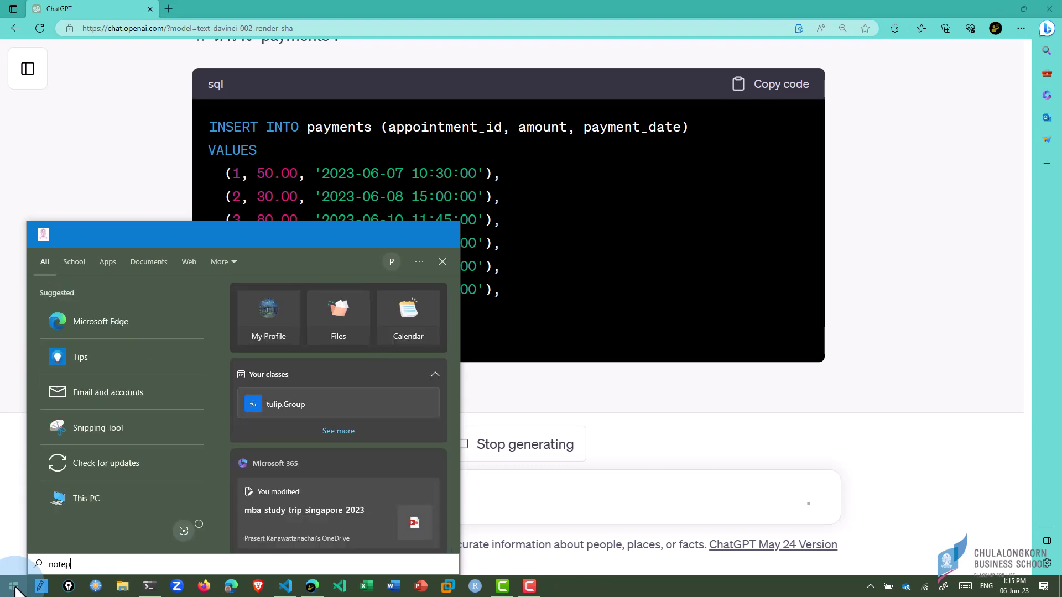
pyautogui.write('ad')
pyautogui.press('Return')
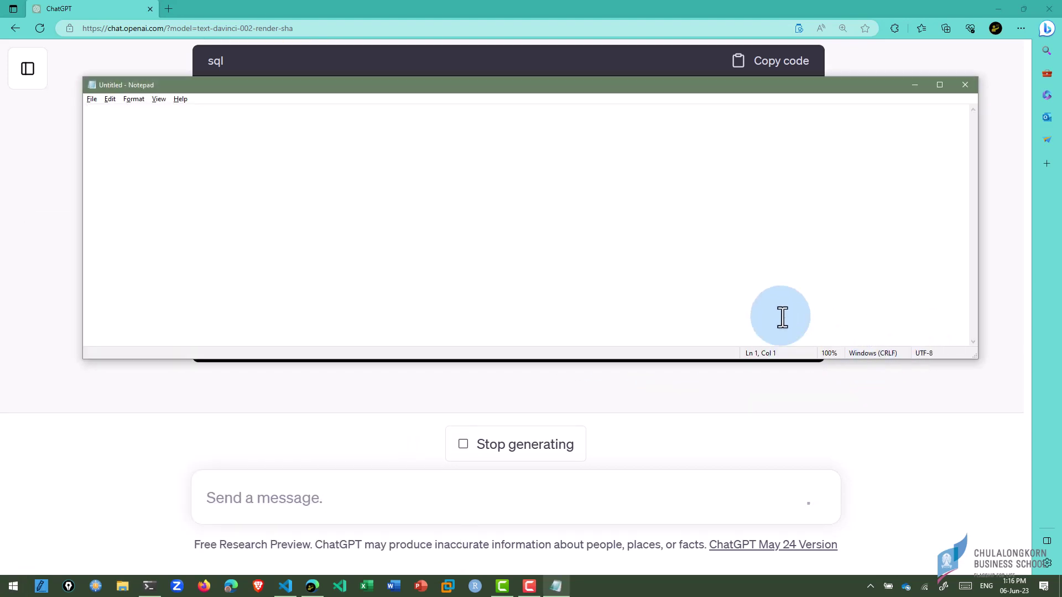
# - Copy the customers CREATE TABLE SQL from ChatGPT into Notepad
pyautogui.click(1006, 325)
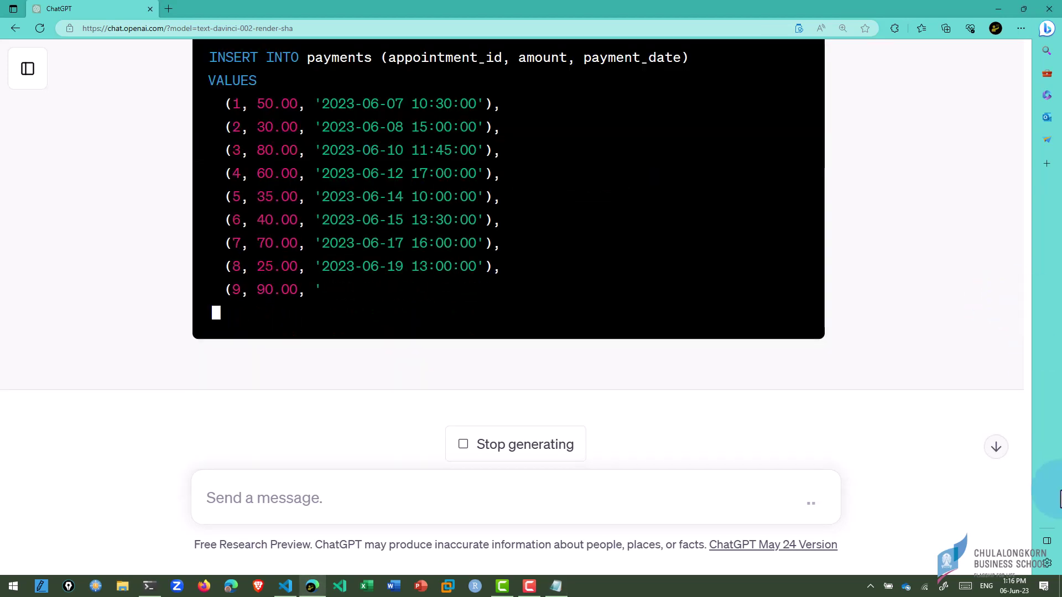
pyautogui.scroll(5, 1023, 527)
pyautogui.scroll(5, 977, 307)
pyautogui.scroll(5, 976, 306)
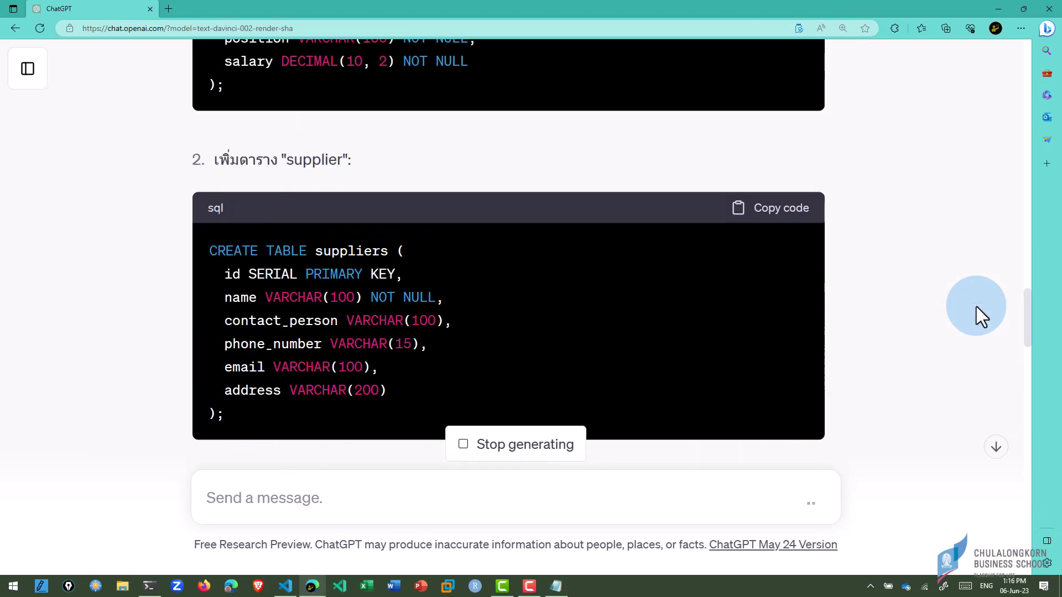
pyautogui.scroll(5, 977, 307)
pyautogui.scroll(3, 977, 307)
pyautogui.scroll(5, 977, 306)
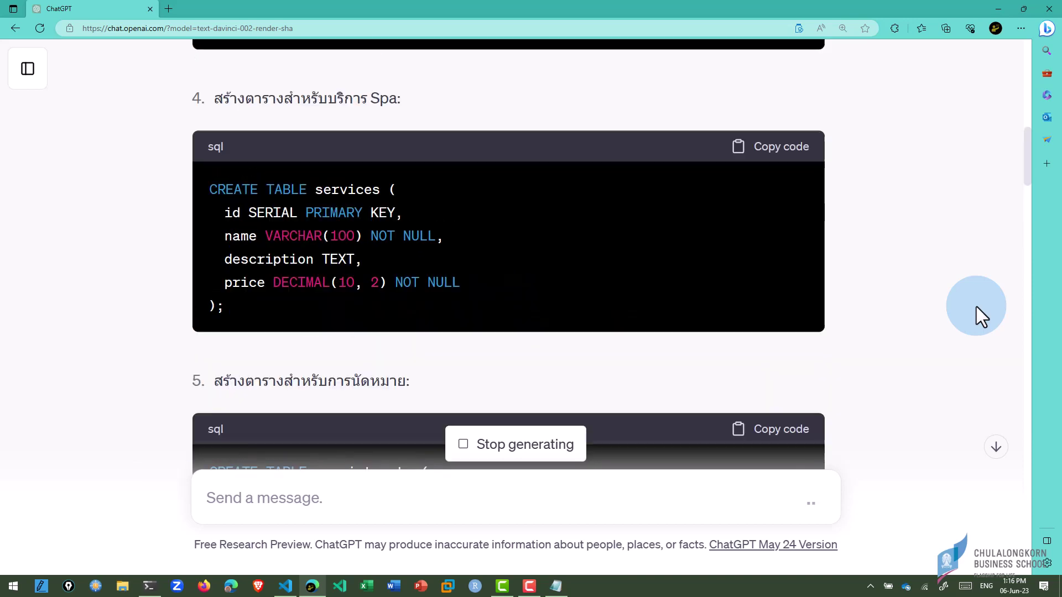
pyautogui.scroll(5, 976, 307)
pyautogui.scroll(5, 977, 307)
pyautogui.scroll(5, 976, 306)
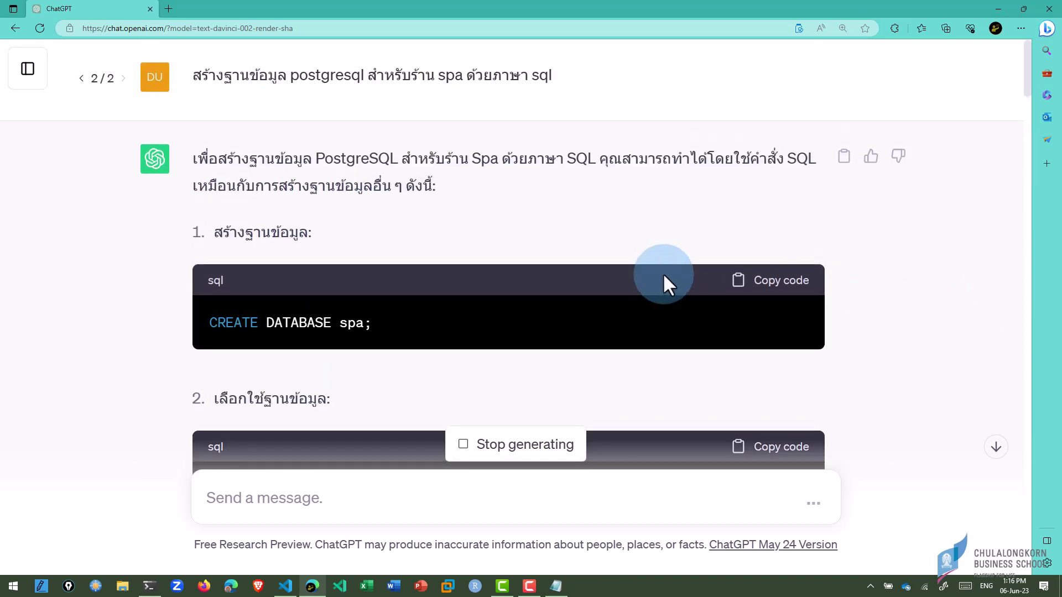
pyautogui.scroll(-5, 541, 316)
pyautogui.scroll(-3, 542, 317)
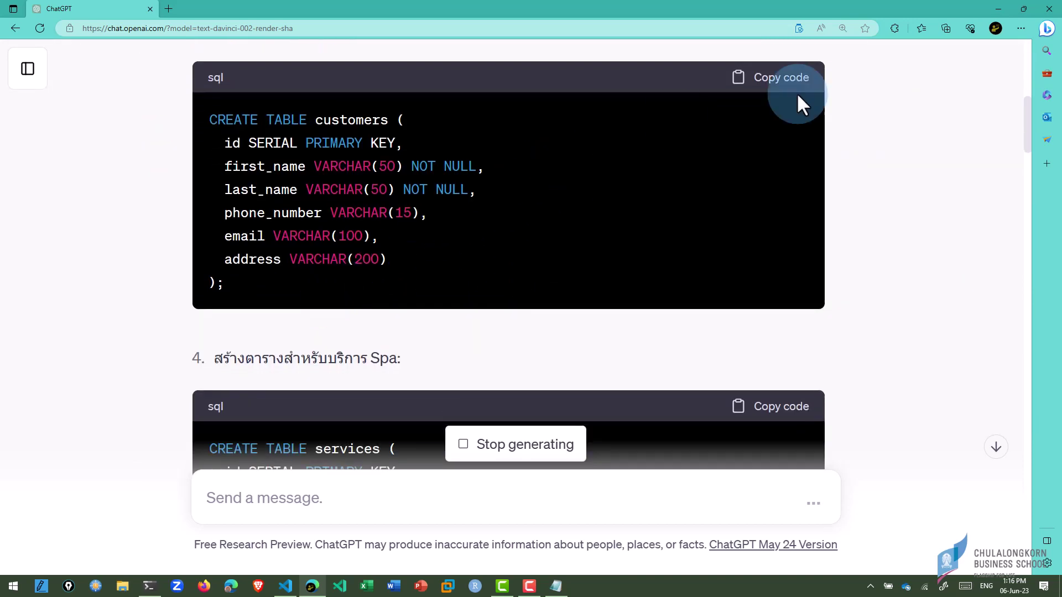
pyautogui.click(769, 83)
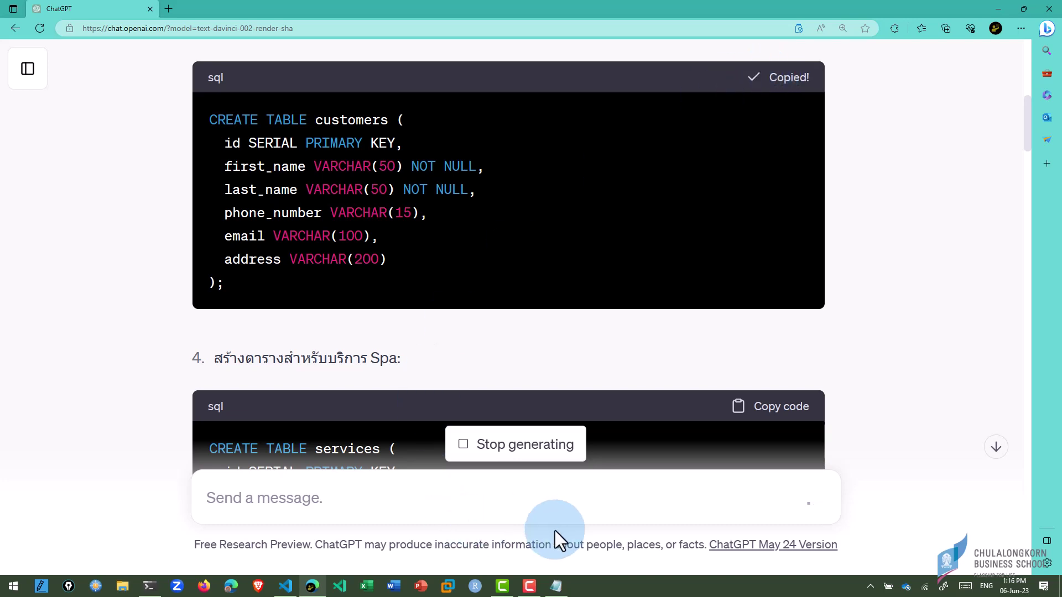
pyautogui.click(558, 587)
pyautogui.click(370, 200)
pyautogui.write('CREATE TABLE customers (   id SERIAL PRIMARY KEY,   first_name VARCHAR(50) NOT NULL,   last_name VARCHAR(50) NOT NULL,   phone_number VARCHAR(15),   email VARCHAR(100),   address VARCHAR(200) );')
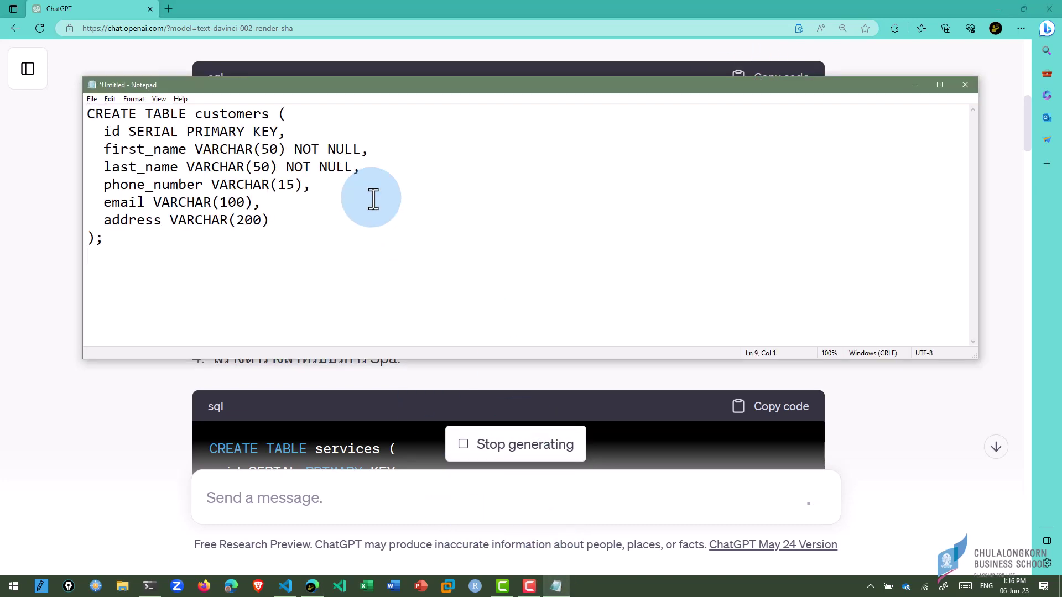
# - Append the services table SQL on a new line below it
pyautogui.click(786, 406)
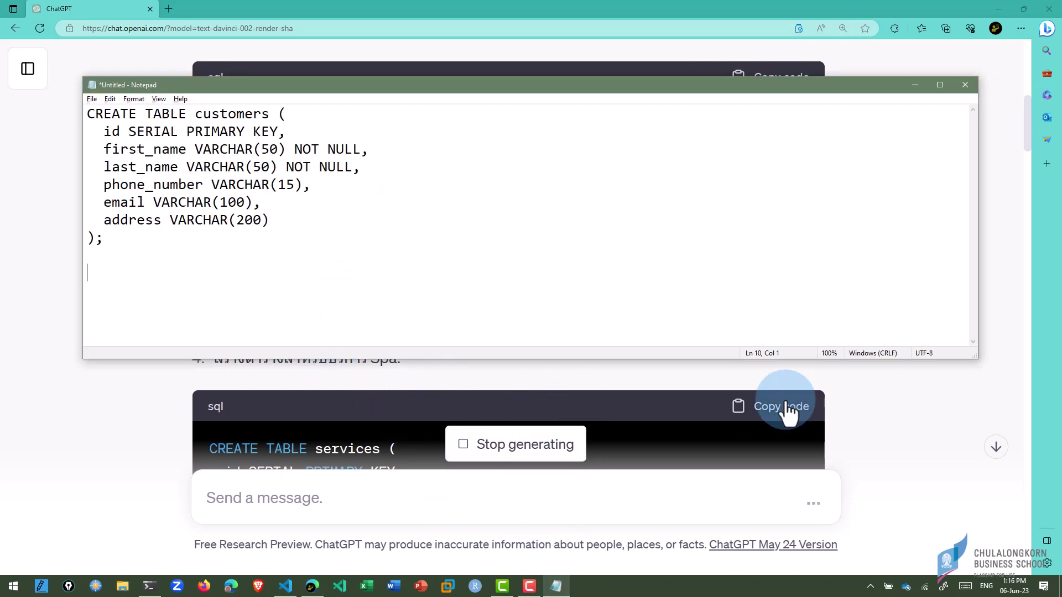
pyautogui.click(556, 587)
pyautogui.press('Return')
pyautogui.hotkey('ctrl', 'v')
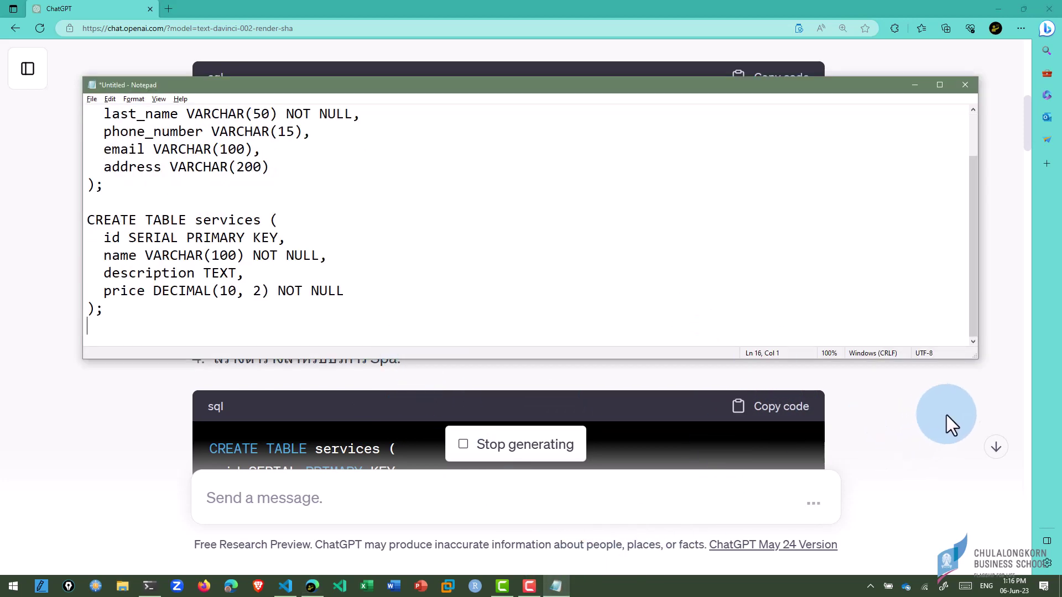
# - Append the appointments and employees table SQL to the Notepad document
pyautogui.click(946, 415)
pyautogui.scroll(-7, 944, 415)
pyautogui.scroll(-4, 944, 416)
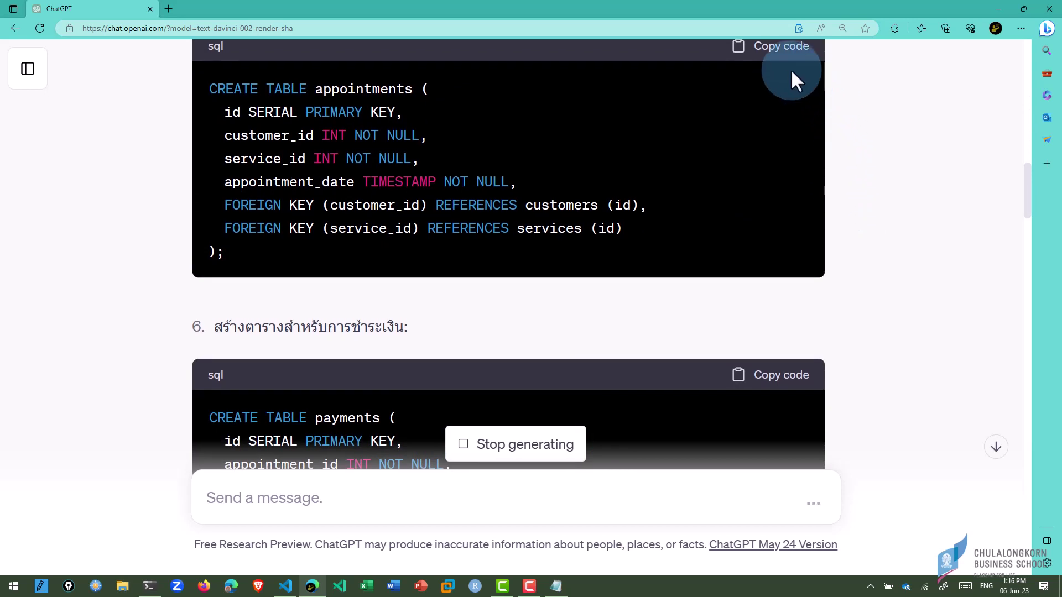
pyautogui.click(776, 47)
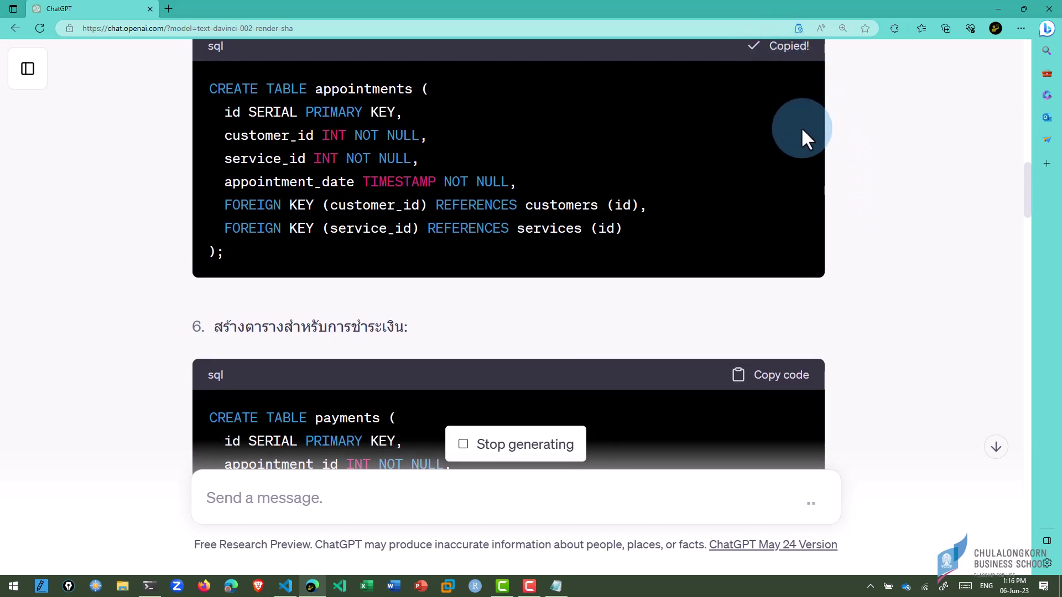
pyautogui.click(555, 587)
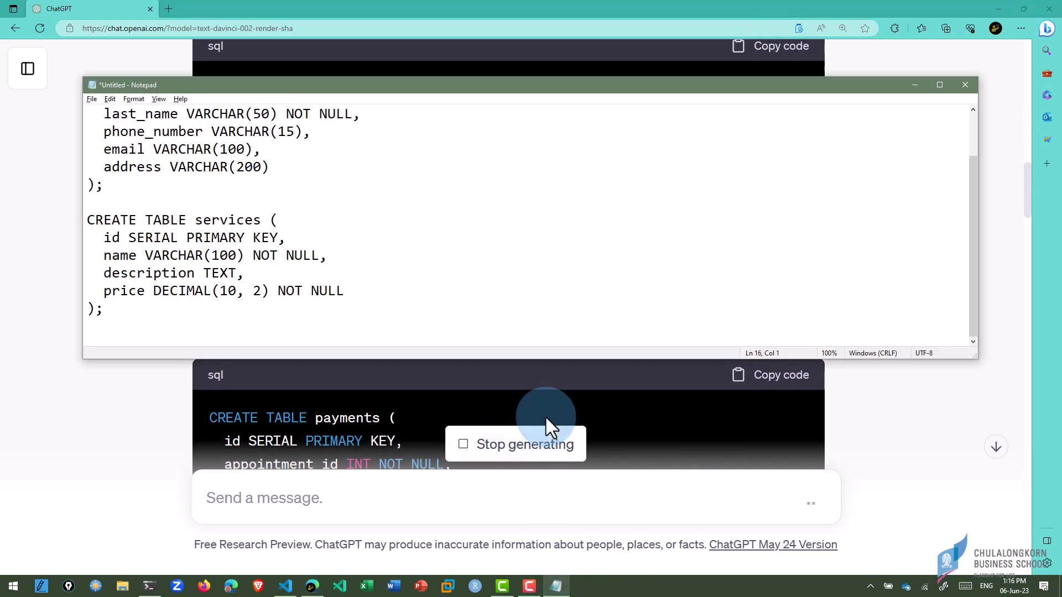
pyautogui.hotkey('ctrl', 'v')
pyautogui.press('Return')
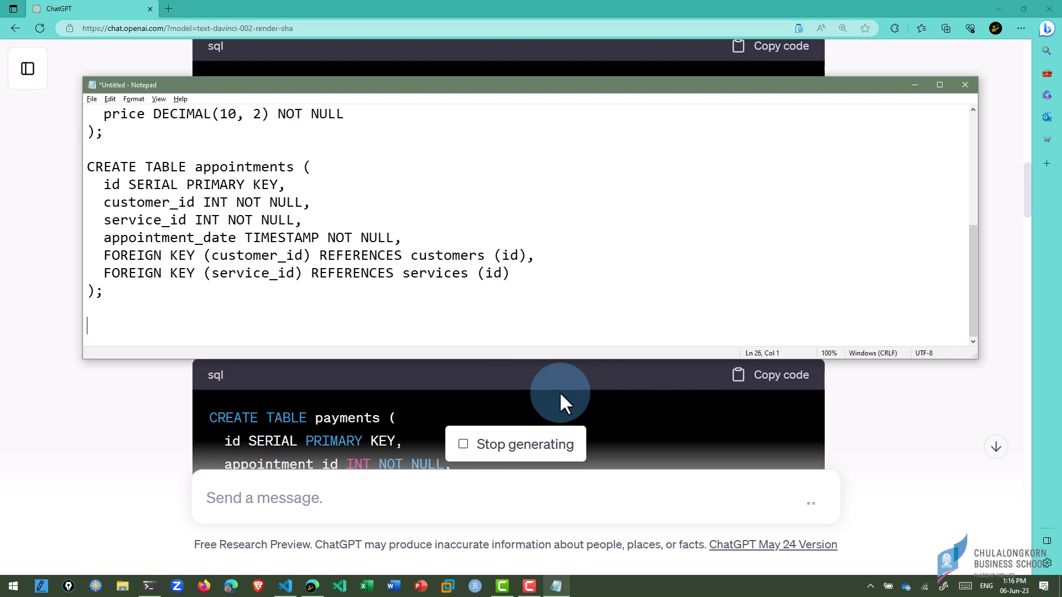
pyautogui.hotkey('ctrl', 'v')
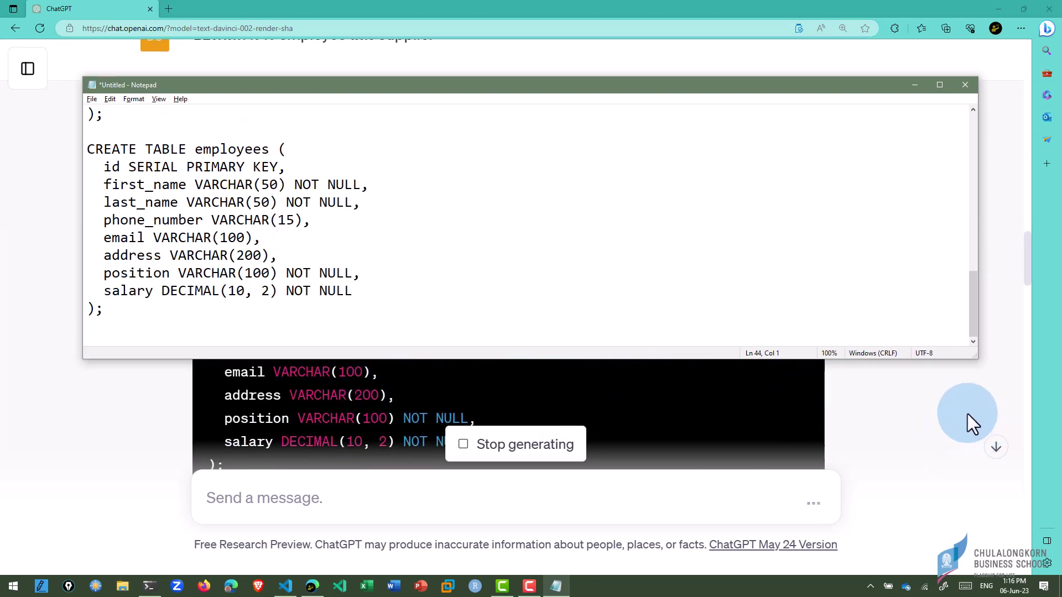
pyautogui.click(286, 167)
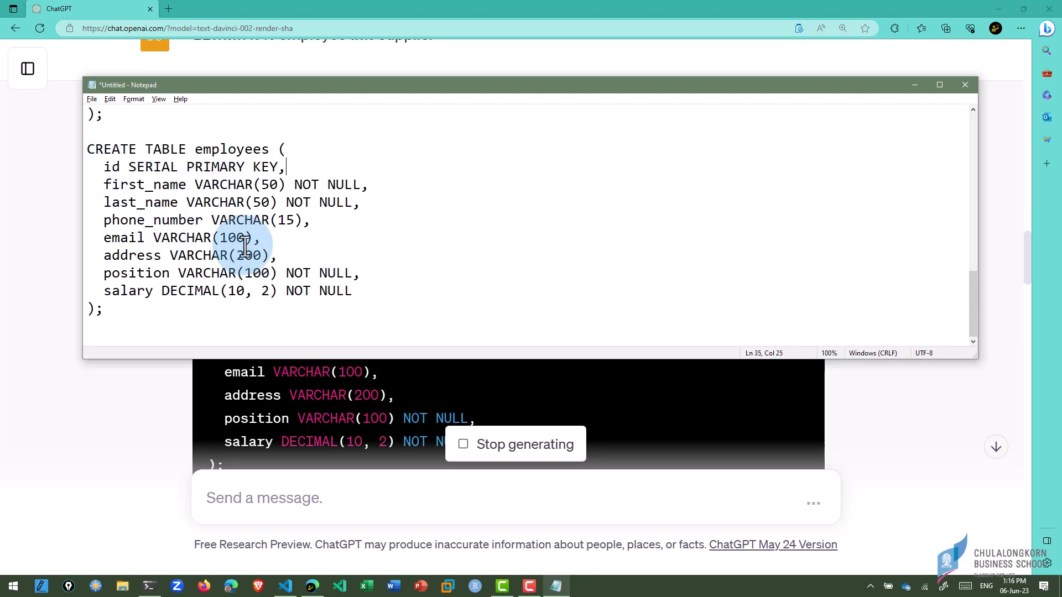
# - Duplicate the employees first_name/last_name lines as first_name_en and last_name_en
pyautogui.click(390, 192)
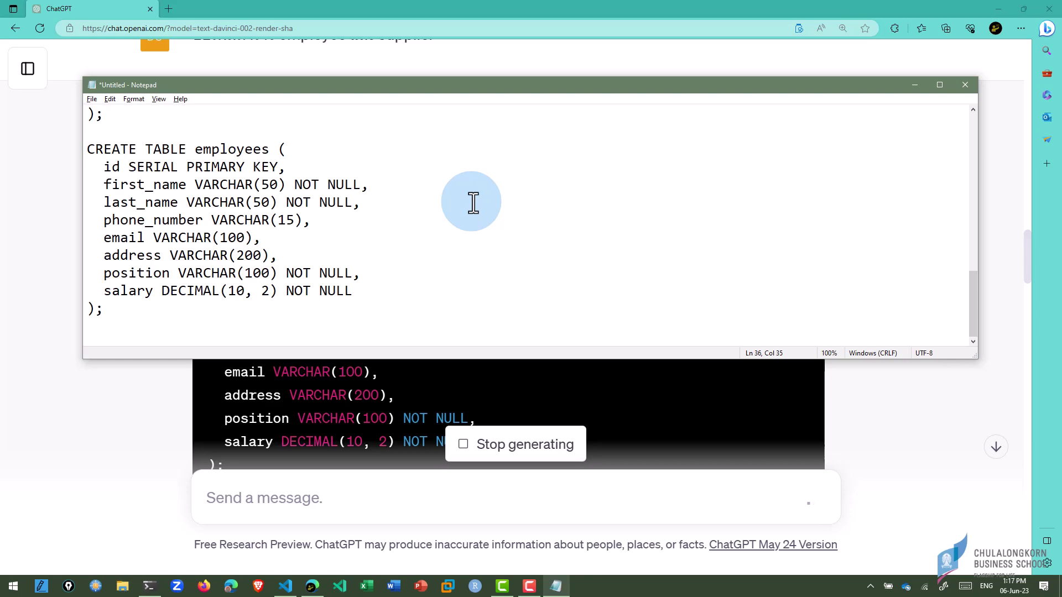
pyautogui.hotkey('shift', 'Down')
pyautogui.hotkey('shift', 'Down')
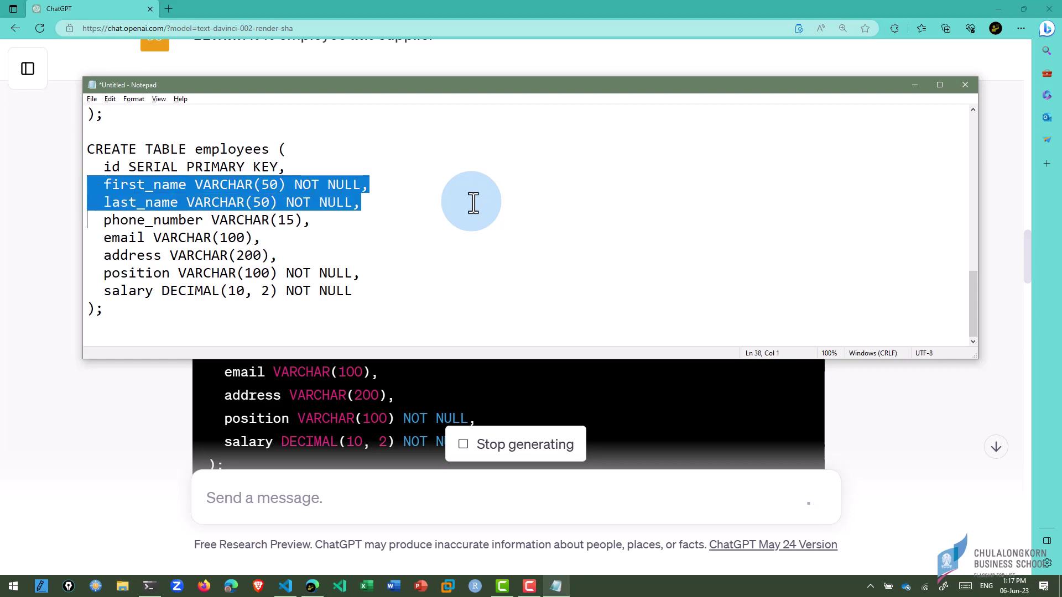
pyautogui.press('Down')
pyautogui.press('Return')
pyautogui.press('Up')
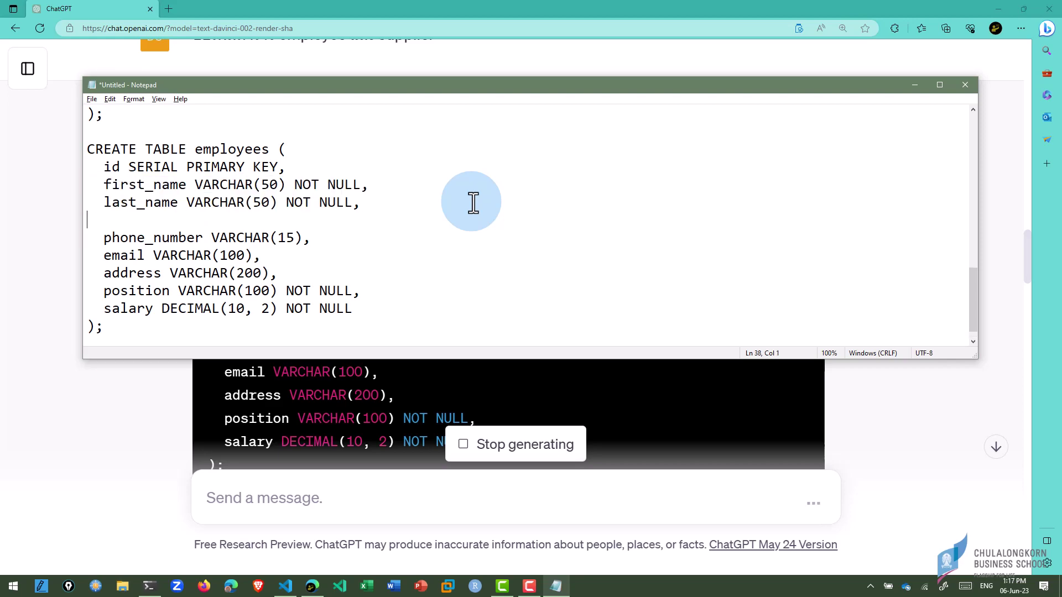
pyautogui.hotkey('ctrl', 'v')
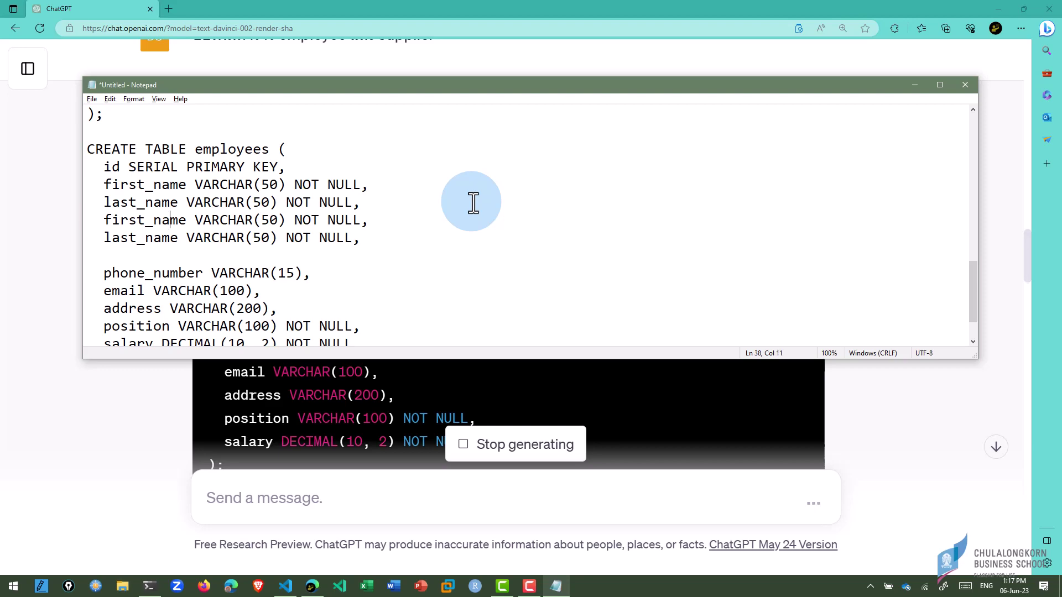
pyautogui.write('_en')
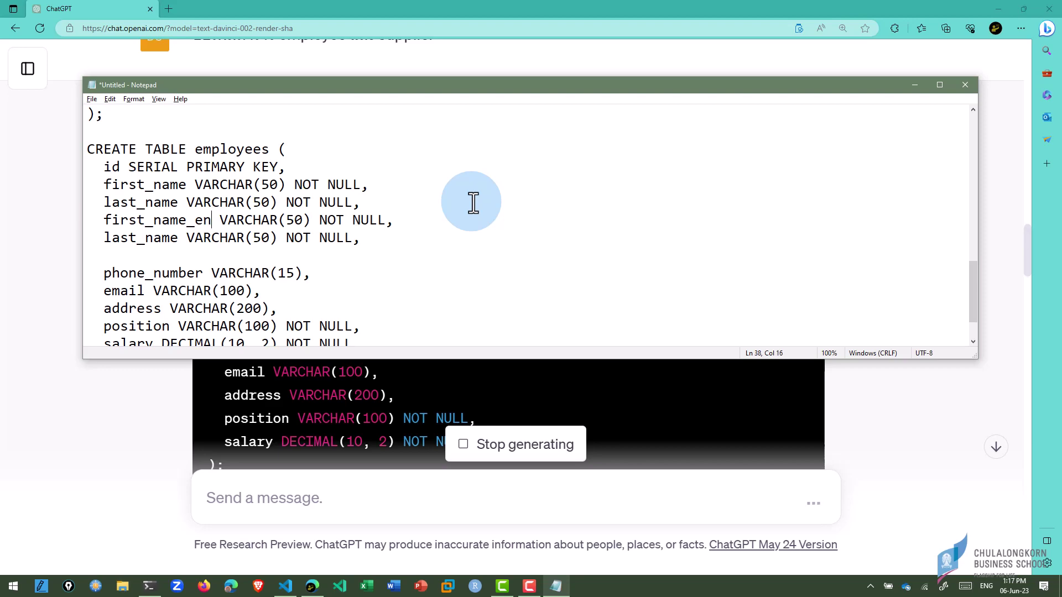
pyautogui.write('e')
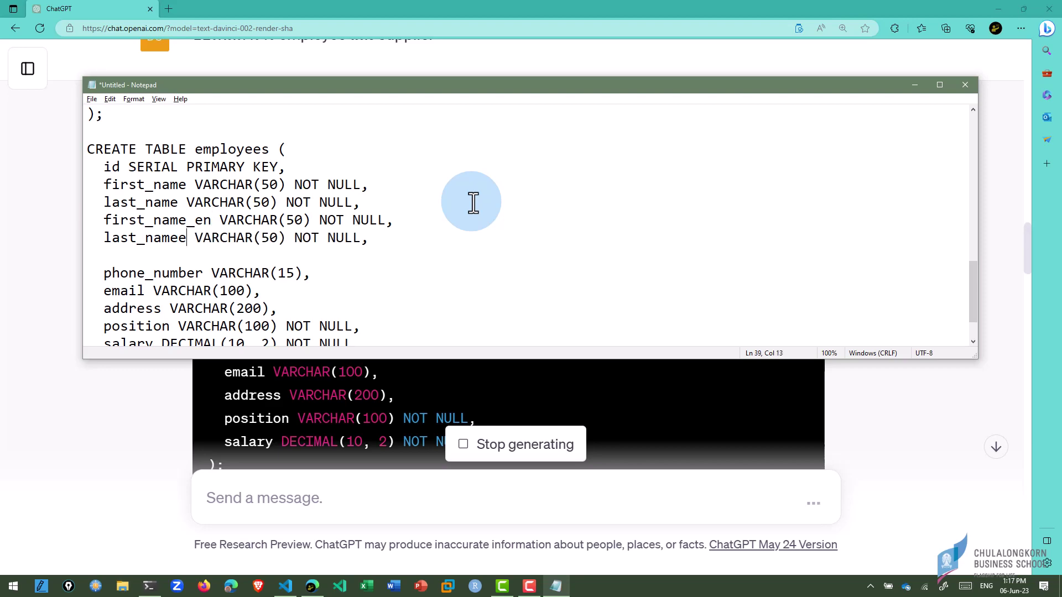
pyautogui.press('BackSpace')
pyautogui.write('_en')
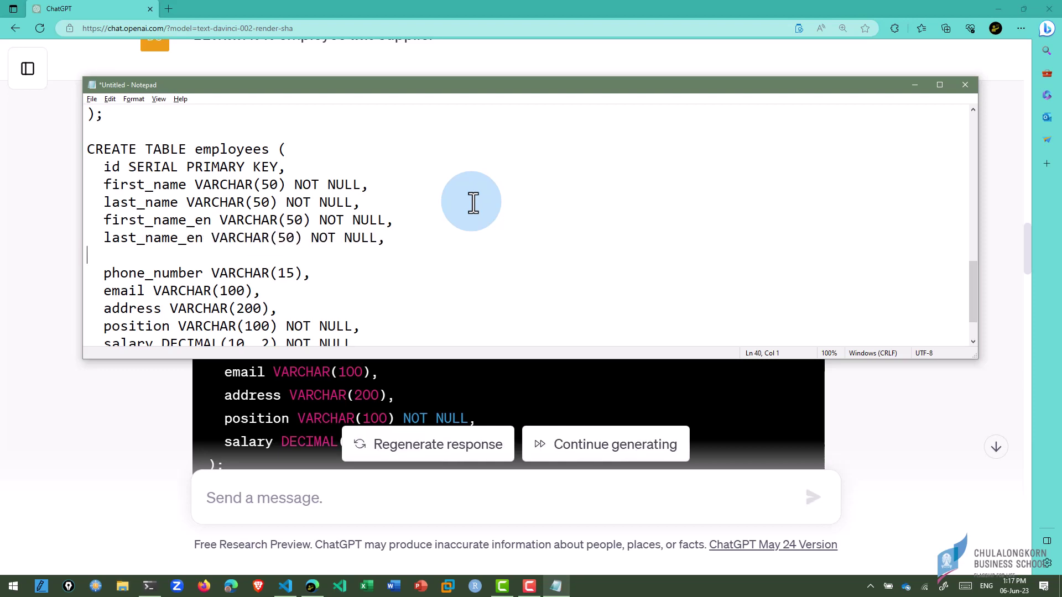
pyautogui.press('Delete')
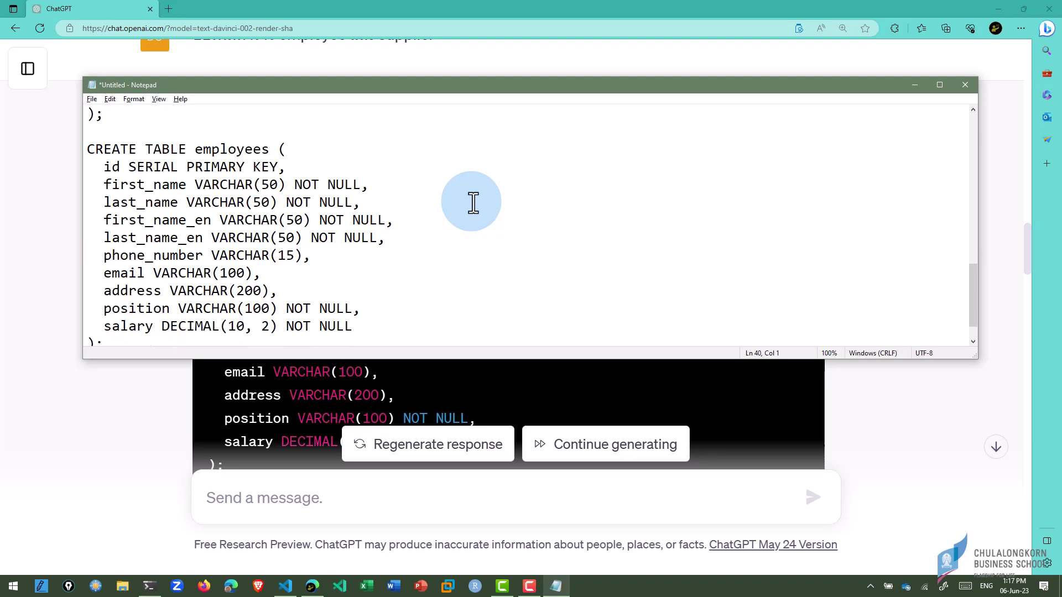
# - Continue generating the interrupted sample-data reply to complete the suppliers rows
pyautogui.click(171, 422)
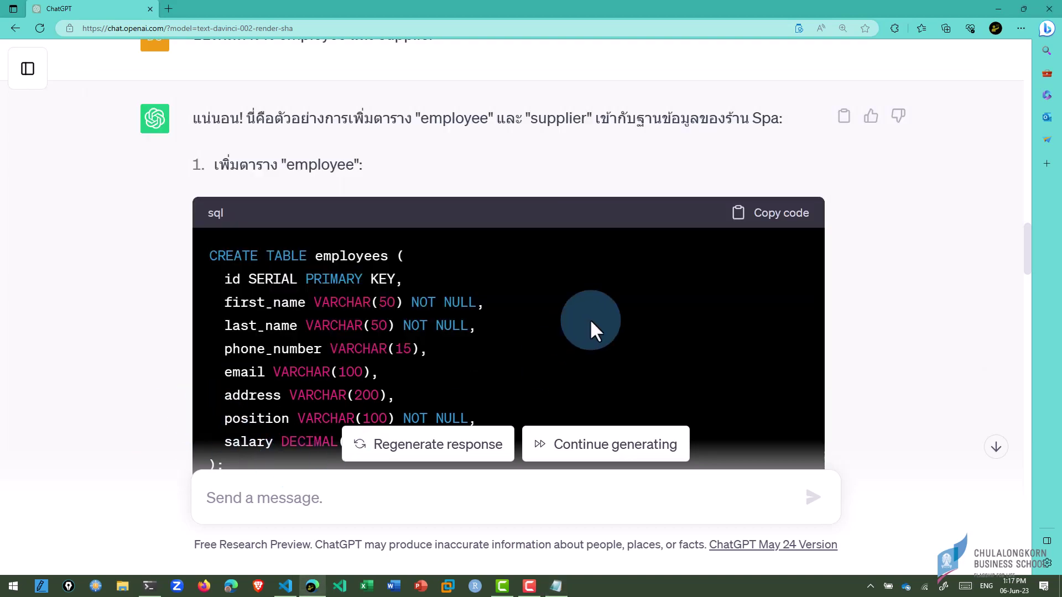
pyautogui.scroll(-5, 591, 323)
pyautogui.scroll(-5, 591, 323)
pyautogui.scroll(-5, 591, 325)
pyautogui.scroll(-5, 432, 249)
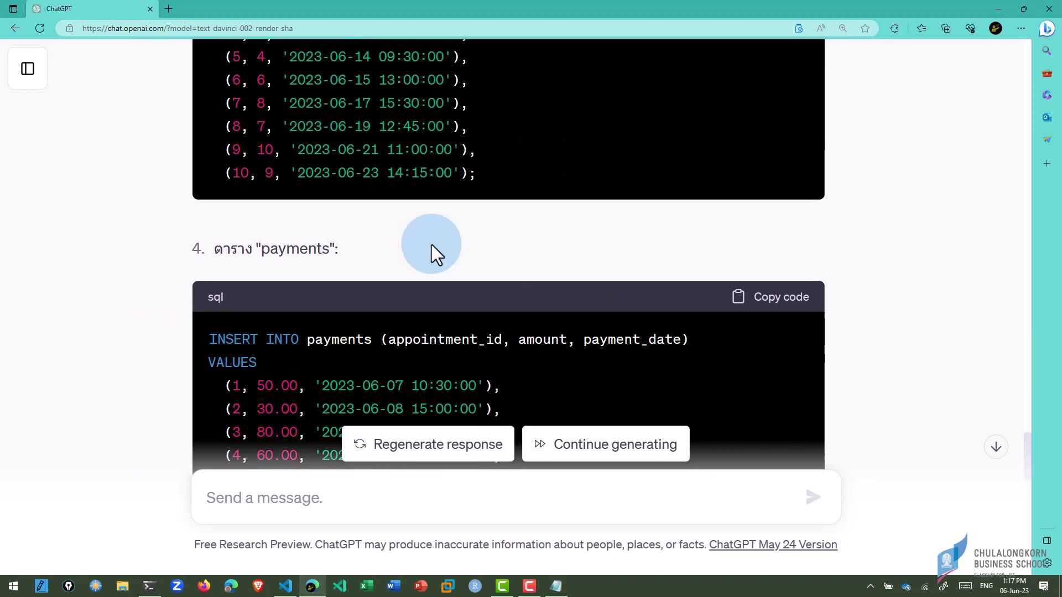
pyautogui.scroll(-5, 438, 289)
pyautogui.scroll(-5, 438, 309)
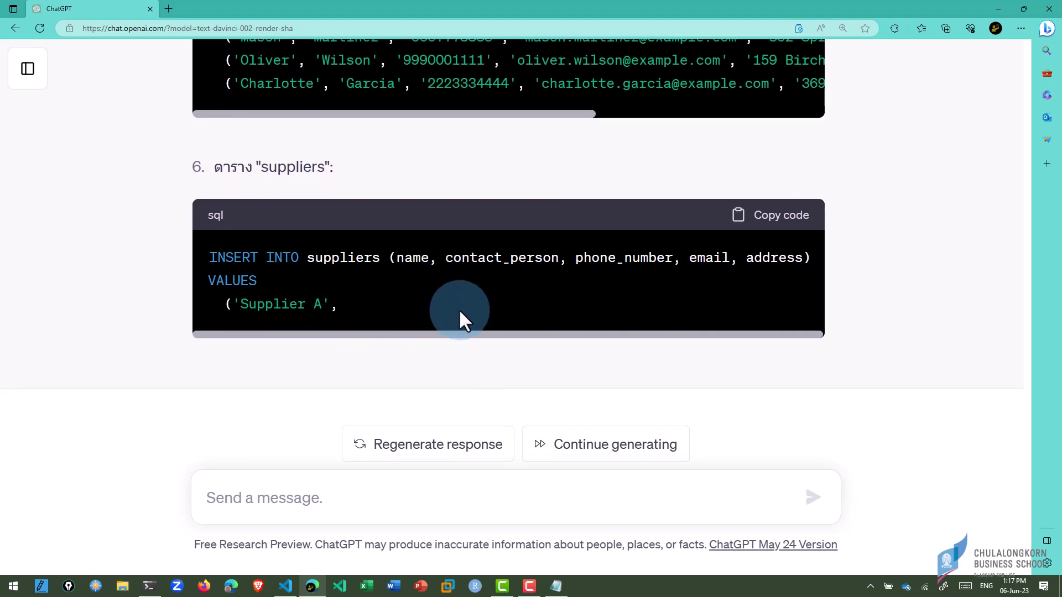
pyautogui.click(591, 445)
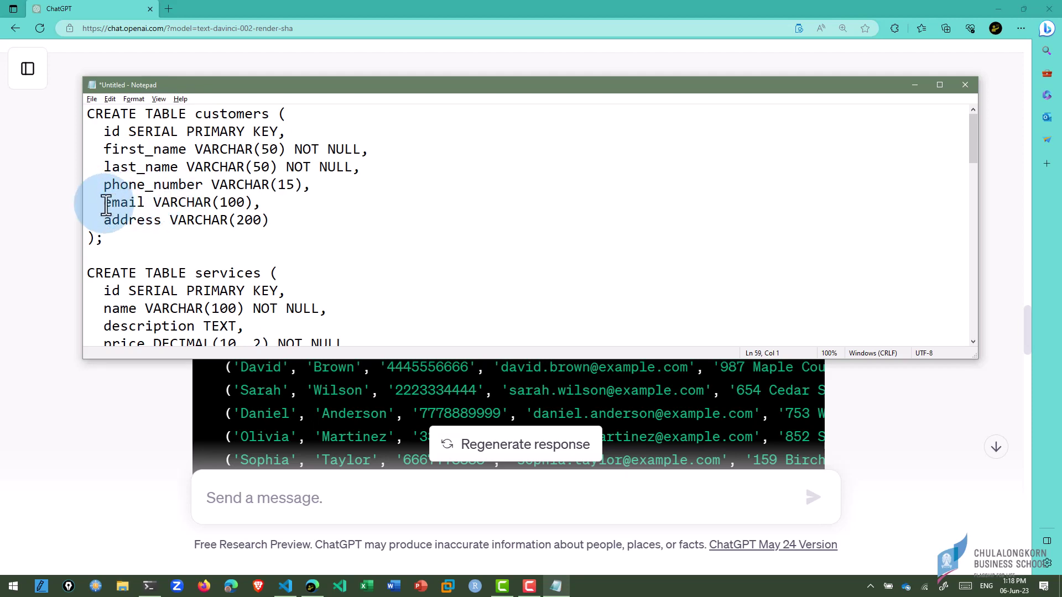
# - Check the customers email line in Notepad, then begin a new ChatGPT message
pyautogui.click(268, 204)
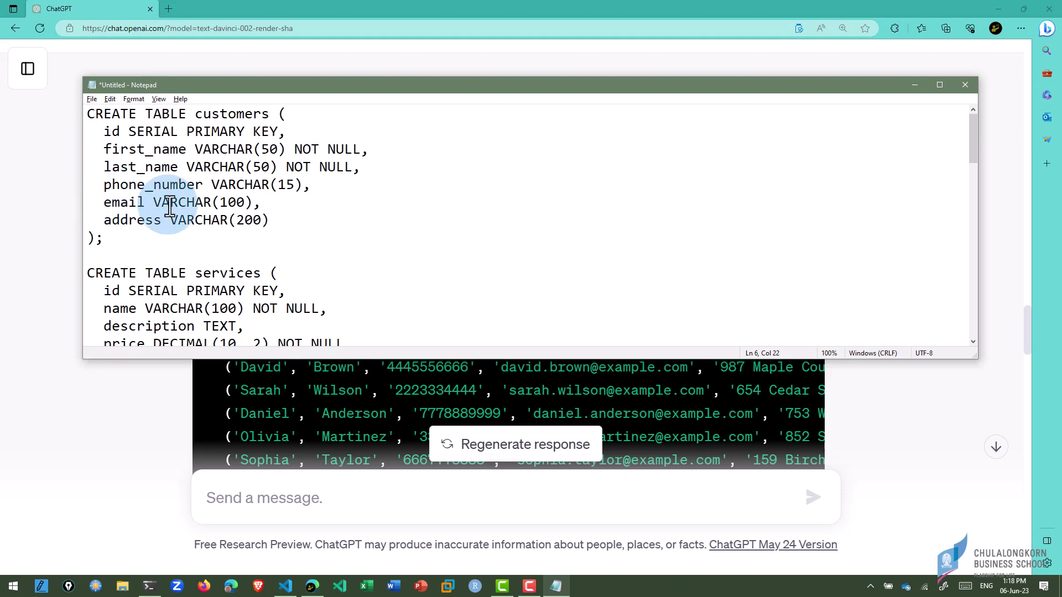
pyautogui.click(1028, 333)
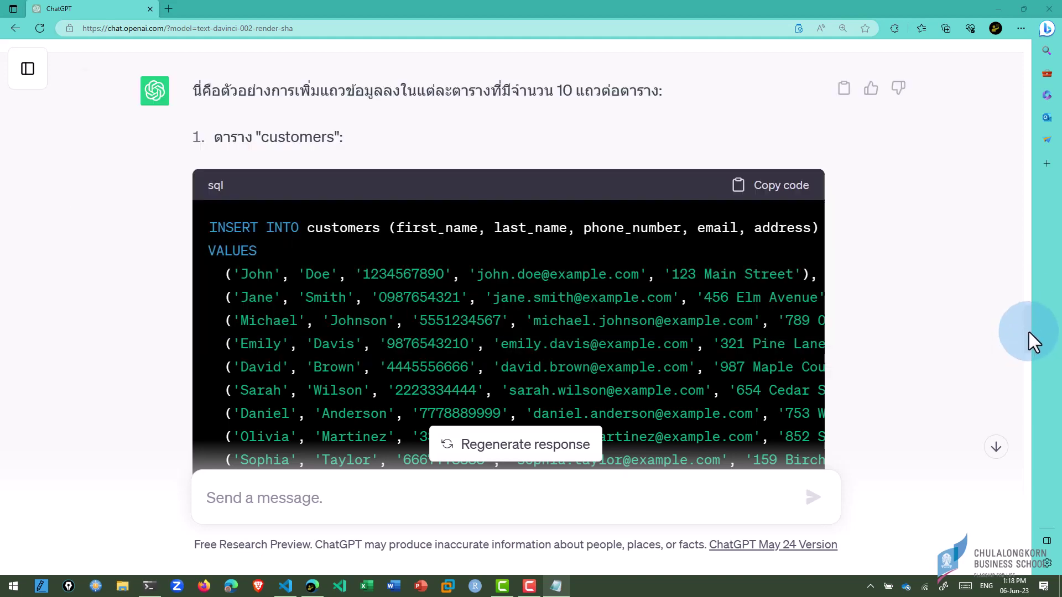
pyautogui.moveTo(1029, 332); pyautogui.dragTo(1023, 558)
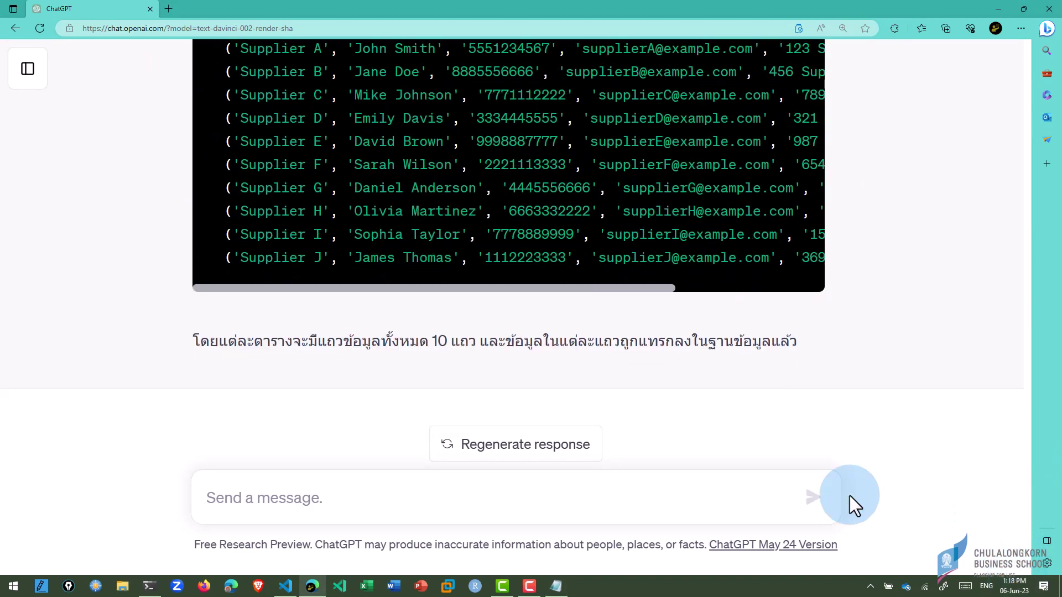
pyautogui.click(527, 499)
# - Ask ChatGPT in Thai for facebook and ig account columns on customers, then check the Notepad SQL file
pyautogui.write('ในตาราง c')
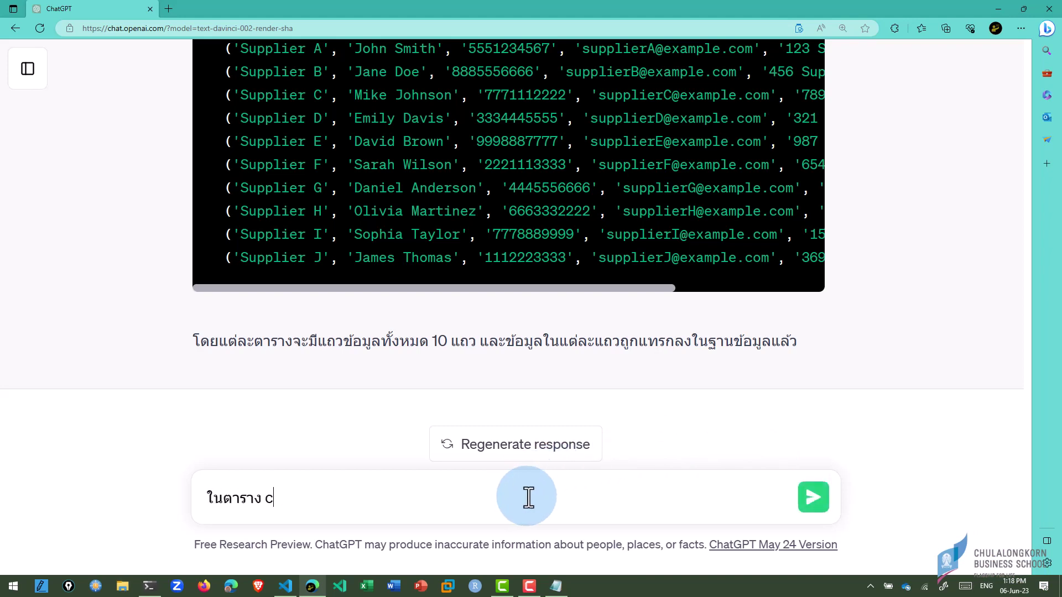
pyautogui.write('ustomers เพ')
pyautogui.write('ิ่มคอลัมน์เก็บ face')
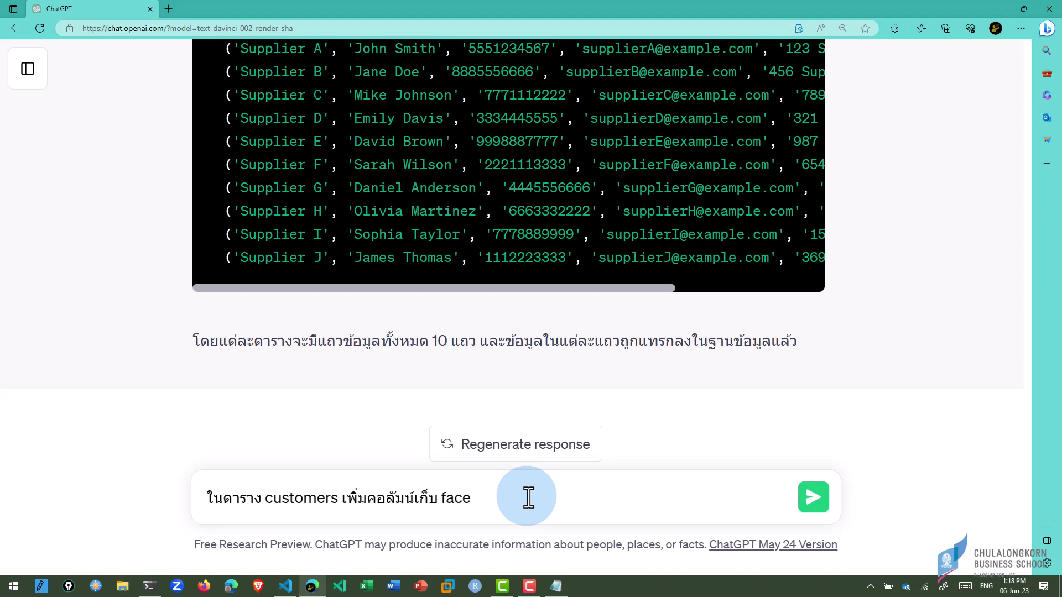
pyautogui.write('book กับ ig account')
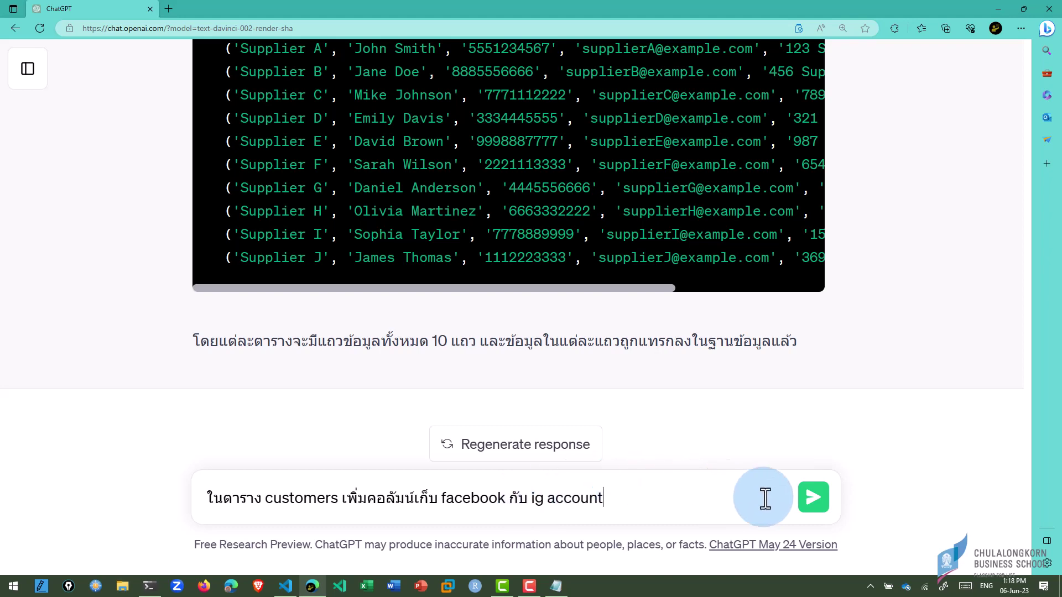
pyautogui.click(812, 504)
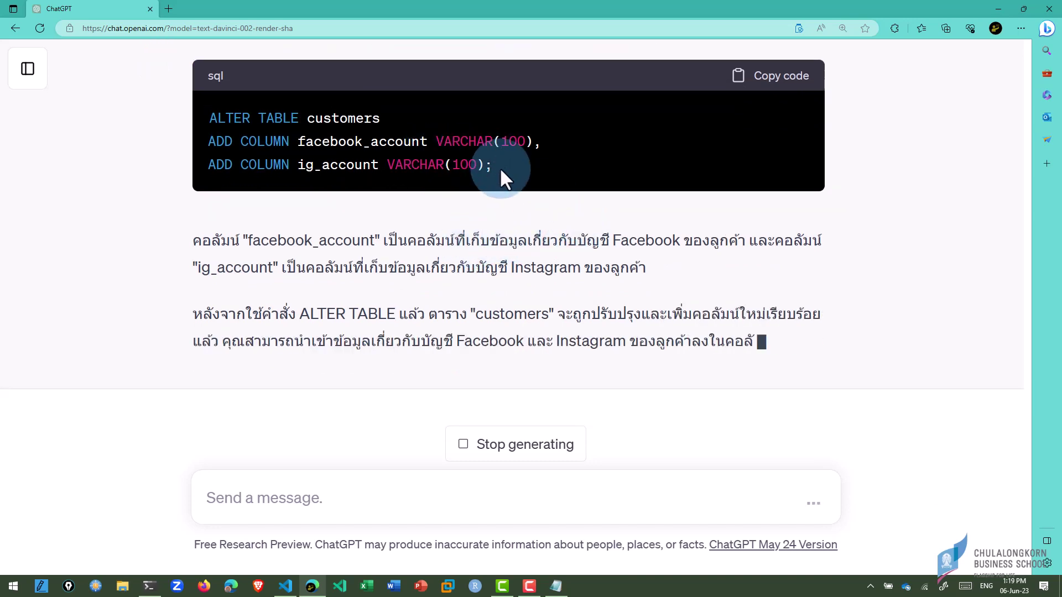
pyautogui.scroll(2, 580, 264)
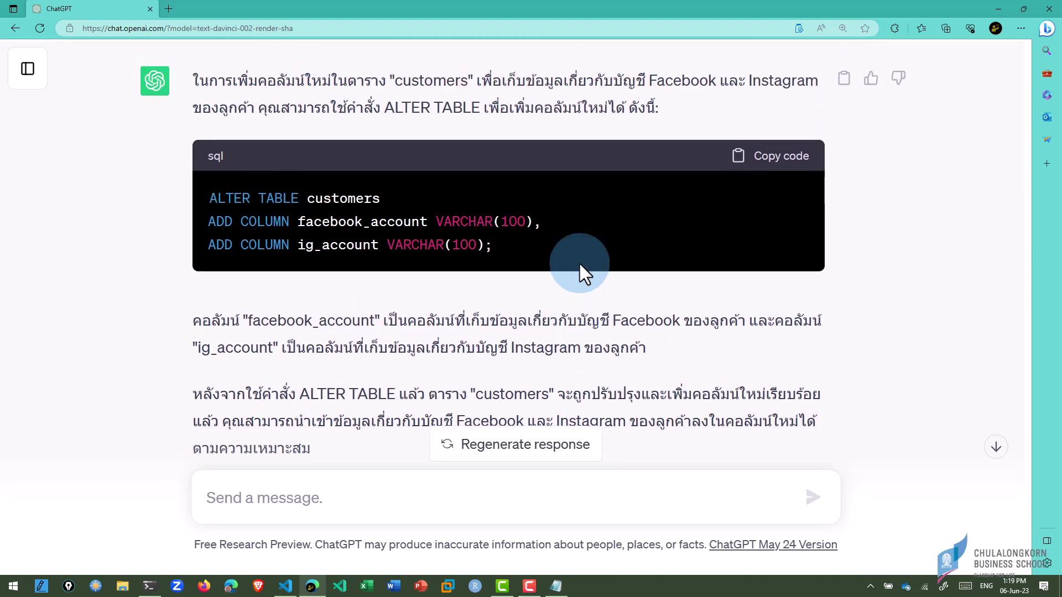
pyautogui.click(556, 587)
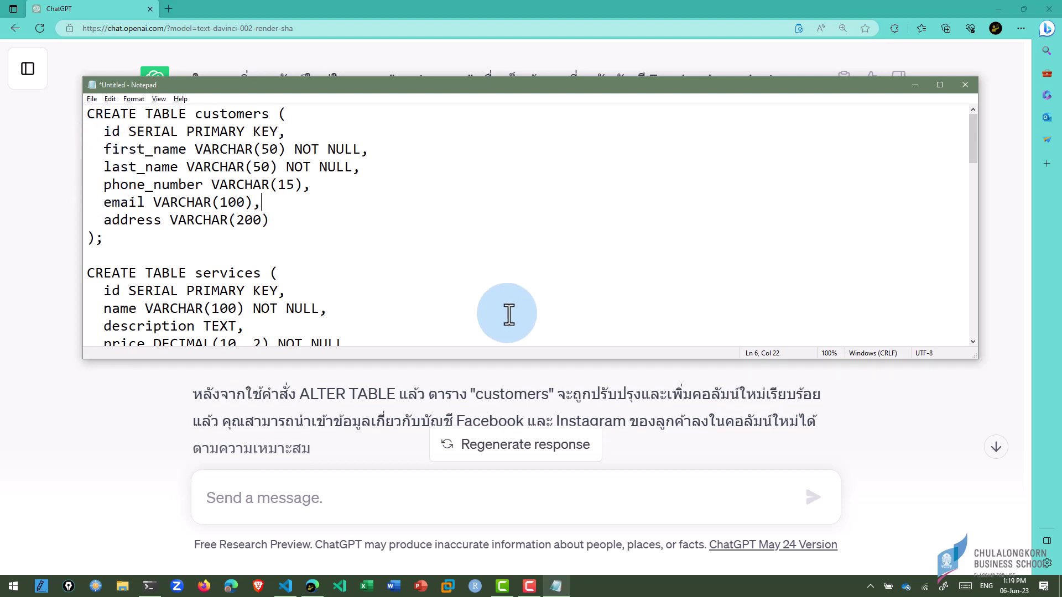
pyautogui.click(312, 587)
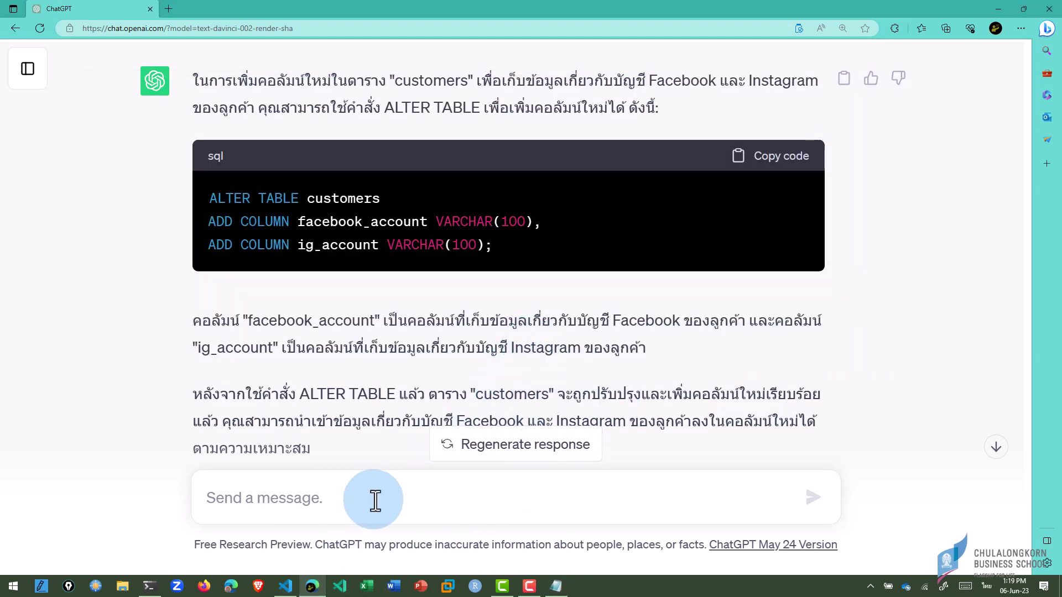
# - Send a Thai prompt asking for a gender column storing 'M' for male and 'F' for female
pyautogui.press('`')
pyautogui.write('ขอเพิ่มคอลัมน์')
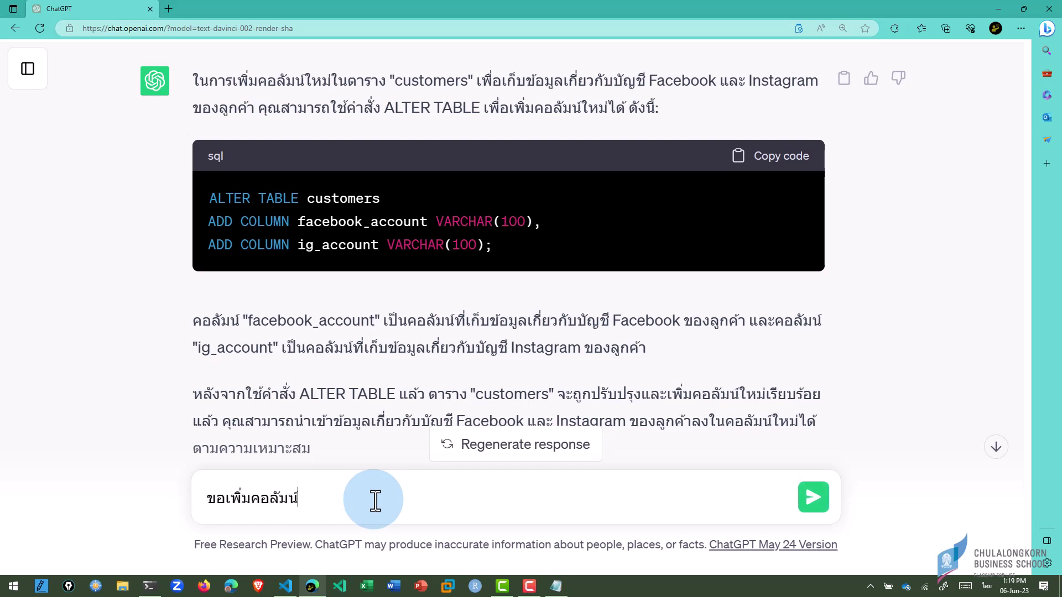
pyautogui.press('`')
pyautogui.write('gender สำหรับเก็บเพศ โดยใ')
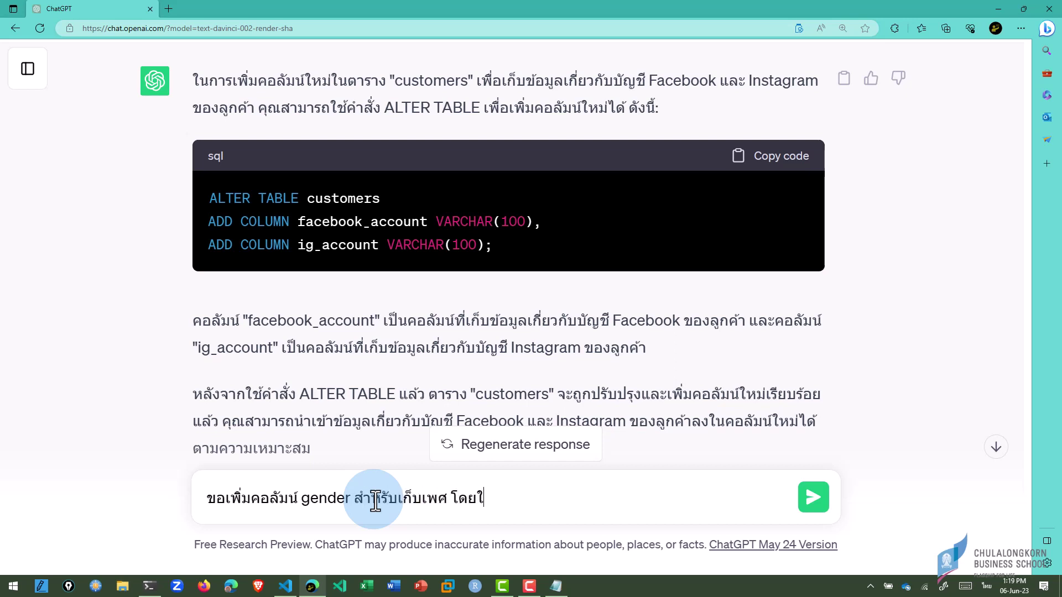
pyautogui.write("ห้ 'M' แทน")
pyautogui.press('`')
pyautogui.write('z')
pyautogui.press('BackSpace')
pyautogui.press('`')
pyautogui.write(' ผู้ช')
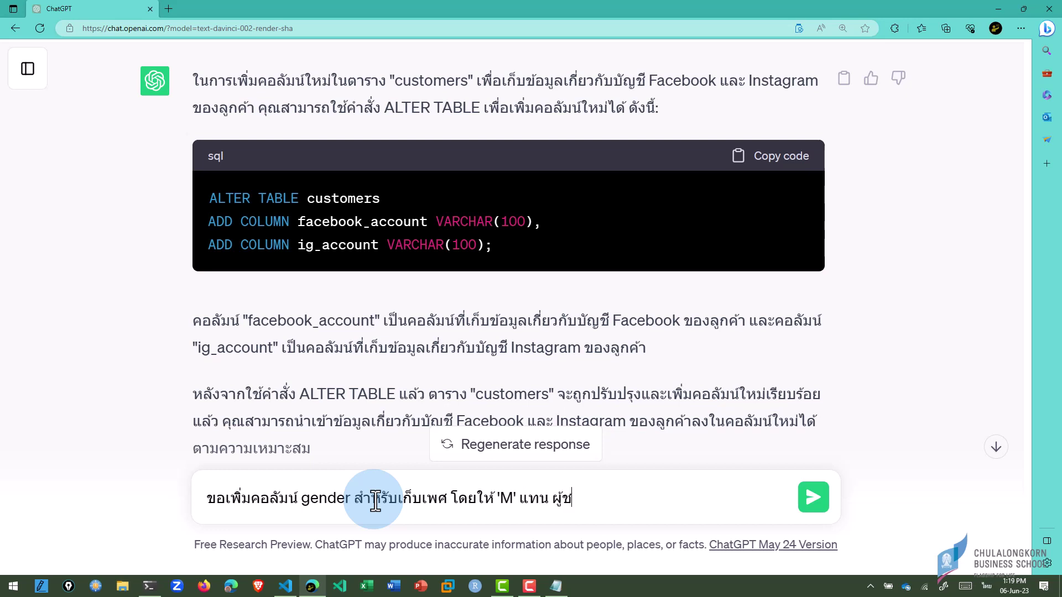
pyautogui.write('าย แล')
pyautogui.press('BackSpace')
pyautogui.write("'F' แทนผ")
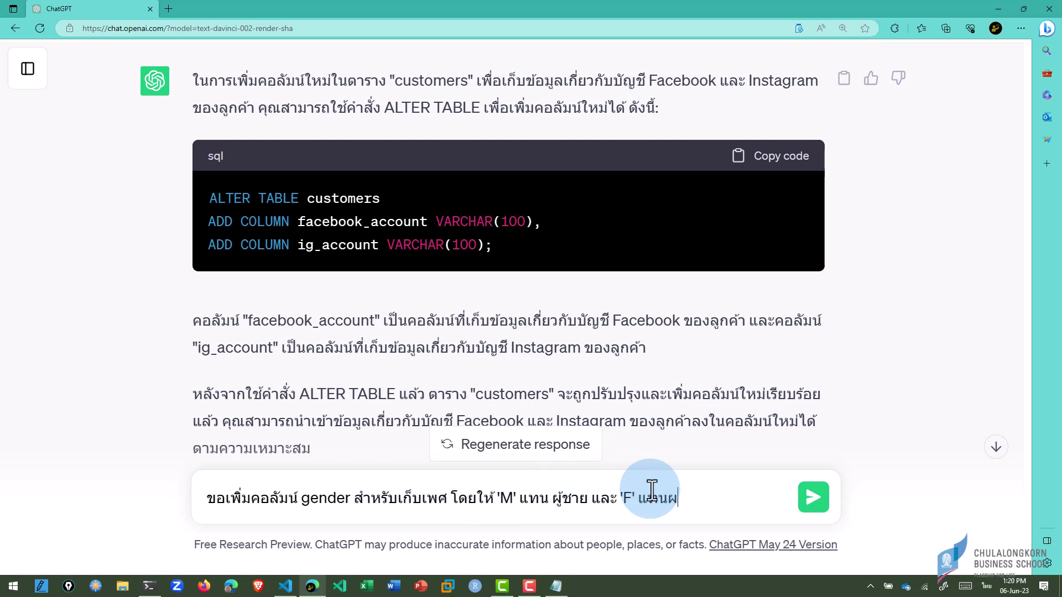
pyautogui.write('หญิง')
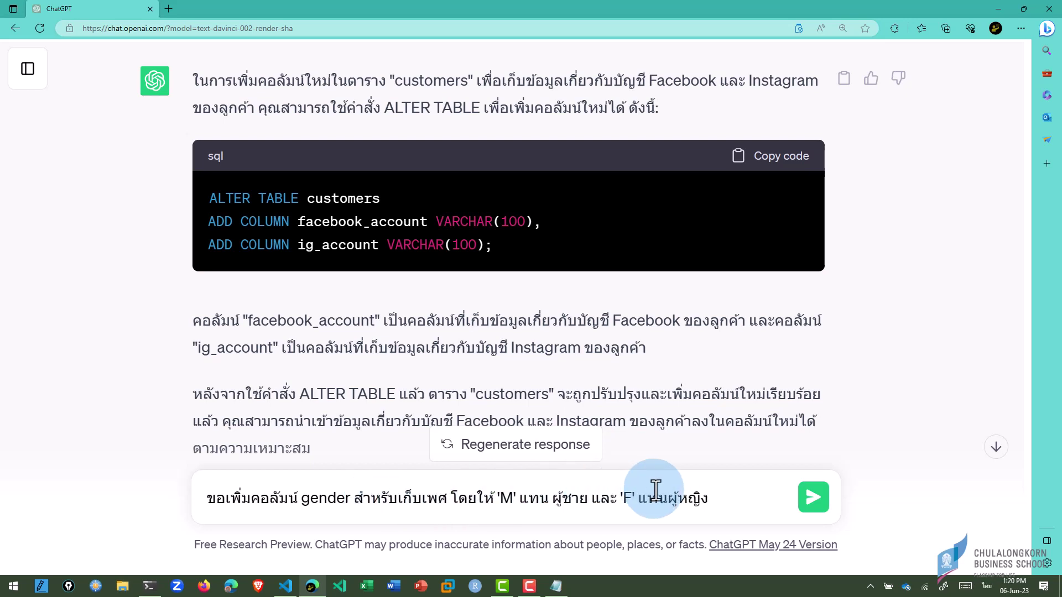
pyautogui.press('Return')
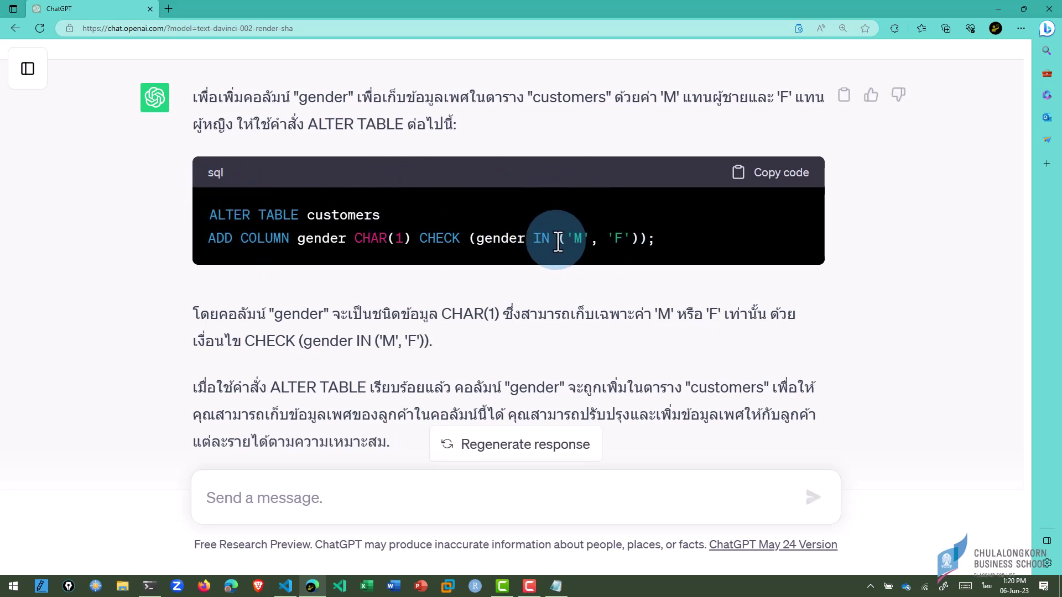
pyautogui.press('`')
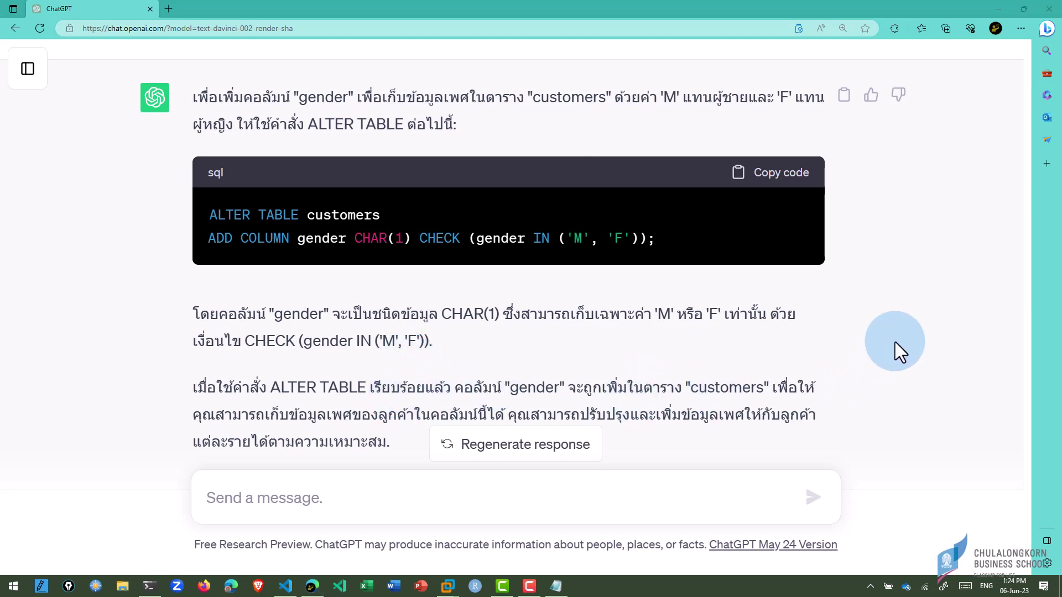
# - Return to the CREATE DATABASE spa answer and bring up the Anaconda PowerShell terminal
pyautogui.scroll(-2, 896, 342)
pyautogui.scroll(15, 895, 342)
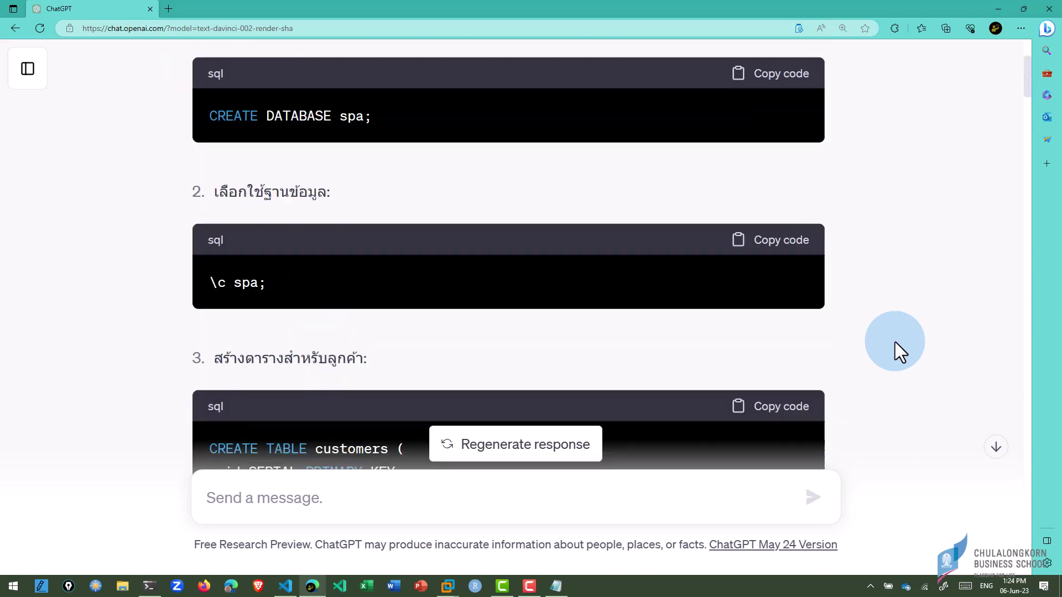
pyautogui.scroll(4, 895, 343)
pyautogui.scroll(-4, 413, 233)
pyautogui.scroll(2, 398, 227)
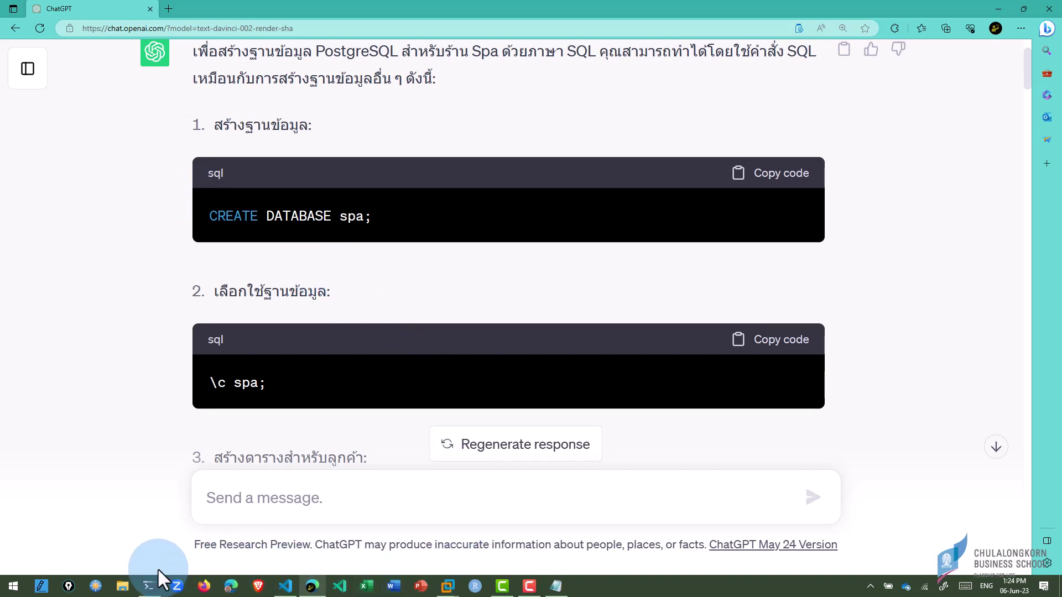
pyautogui.click(149, 585)
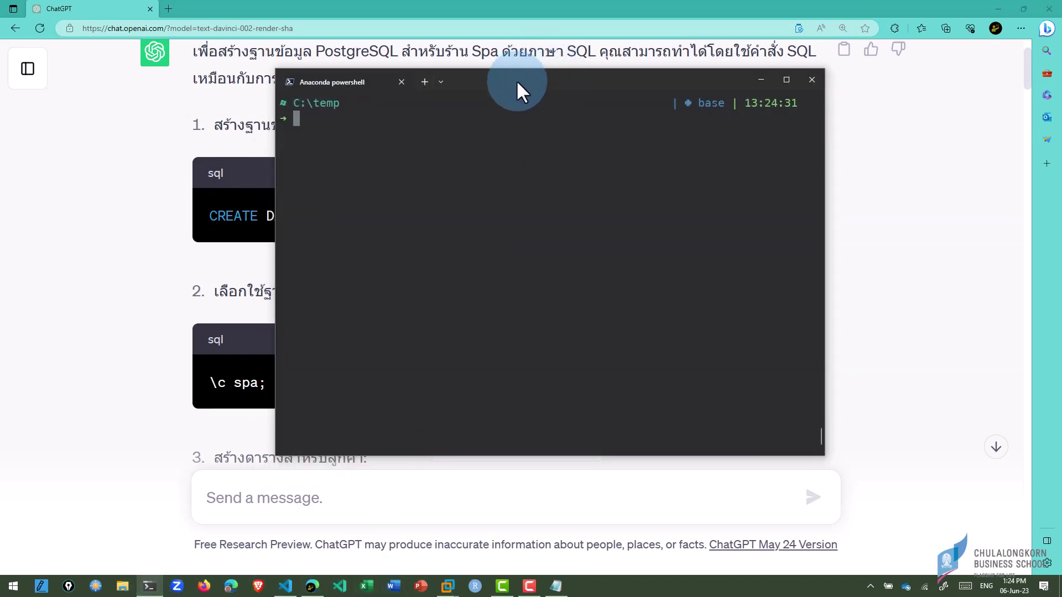
# - Run psql -U postgres -h 192.168.211.187 to connect to the remote PostgreSQL server
pyautogui.moveTo(516, 80); pyautogui.dragTo(663, 94)
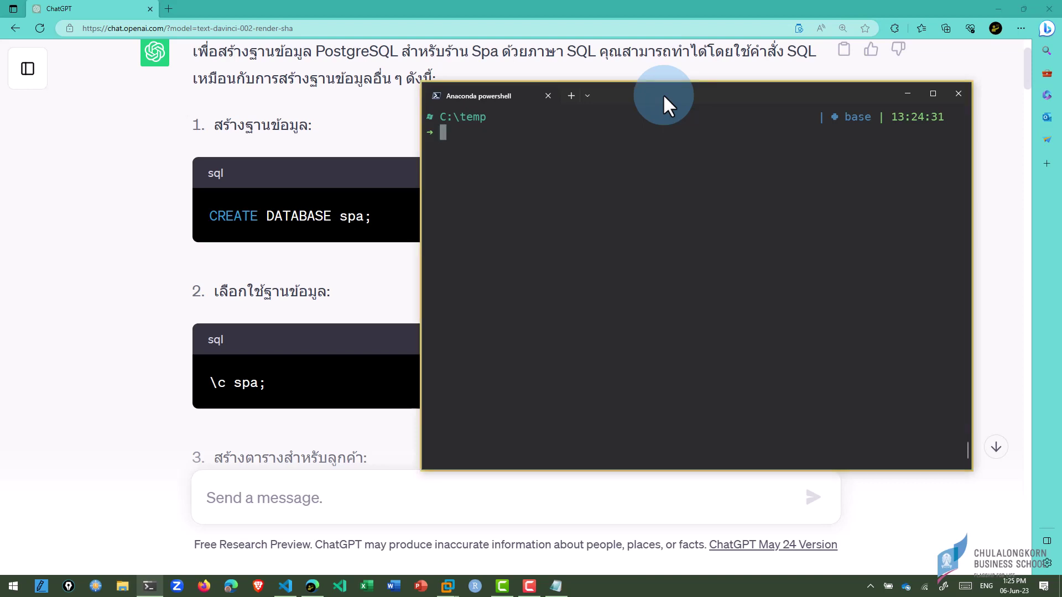
pyautogui.write('ps')
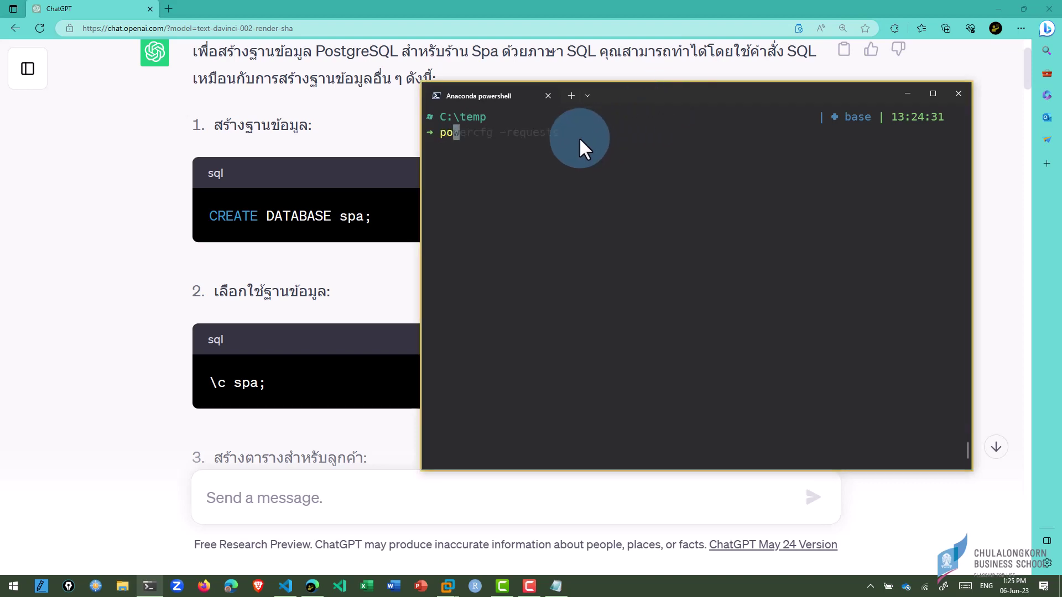
pyautogui.write('q')
pyautogui.press('Right')
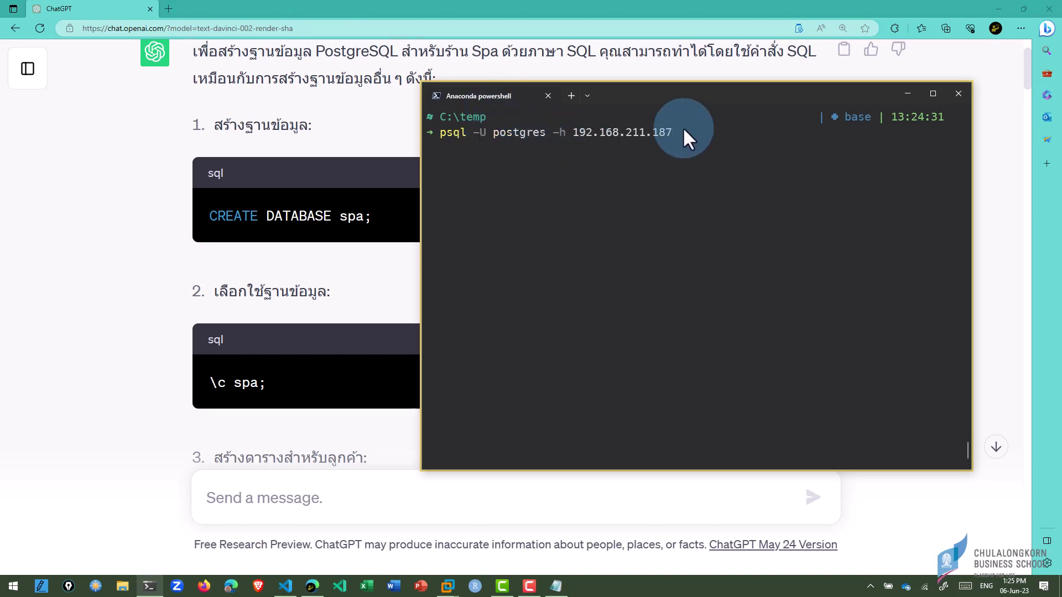
pyautogui.press('Return')
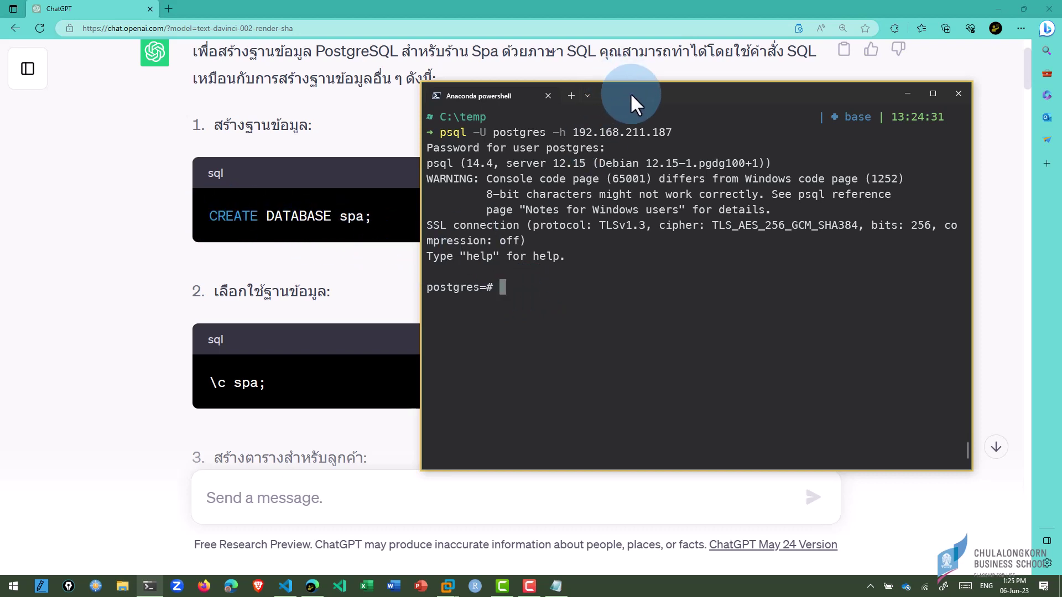
pyautogui.moveTo(631, 93); pyautogui.dragTo(654, 231)
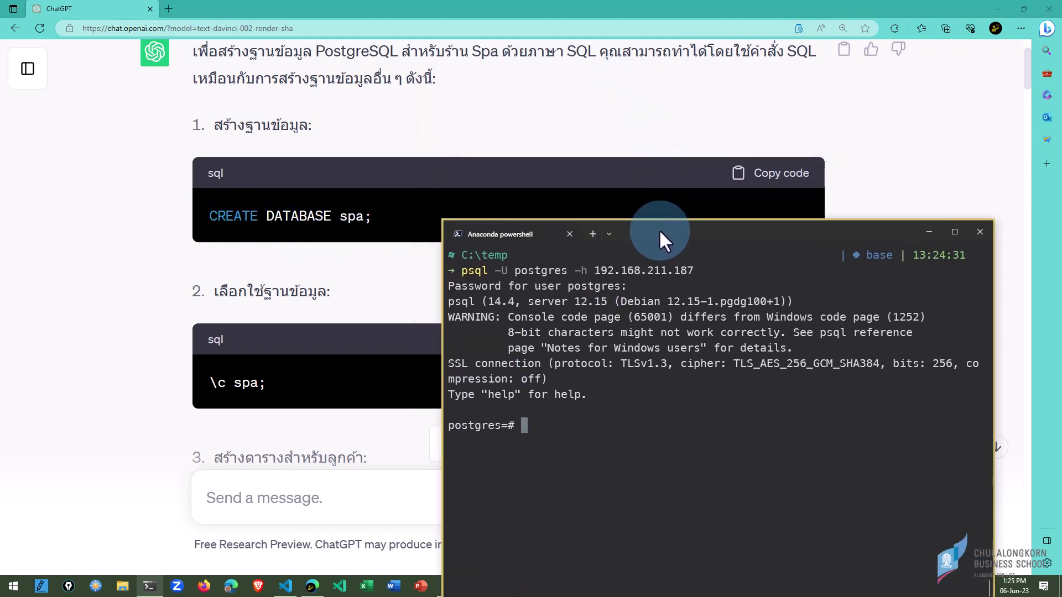
# - Paste ChatGPT's CREATE DATABASE spa; statement into psql and run it
pyautogui.click(763, 173)
pyautogui.click(529, 418)
pyautogui.hotkey('ctrl', 'v')
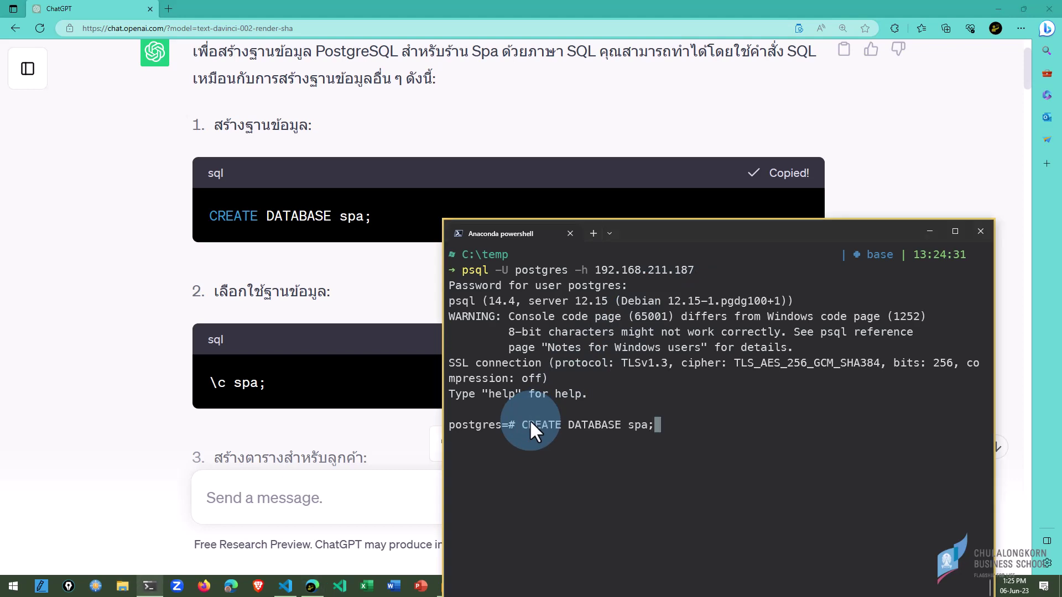
pyautogui.press('Return')
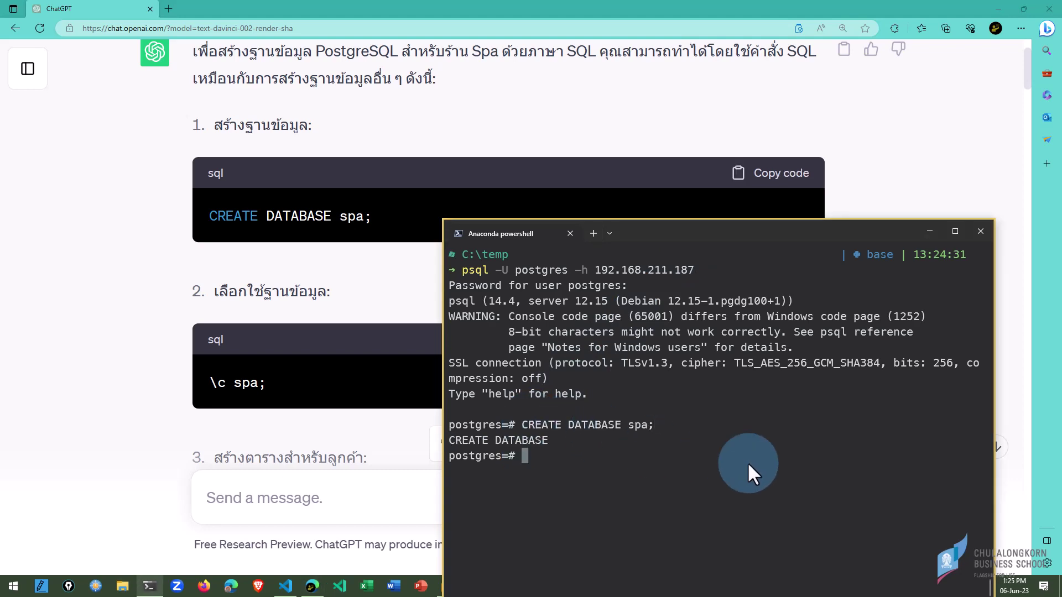
# - List the databases with \l to confirm spa exists, then quit the listing
pyautogui.write('\\')
pyautogui.write('l')
pyautogui.press('Return')
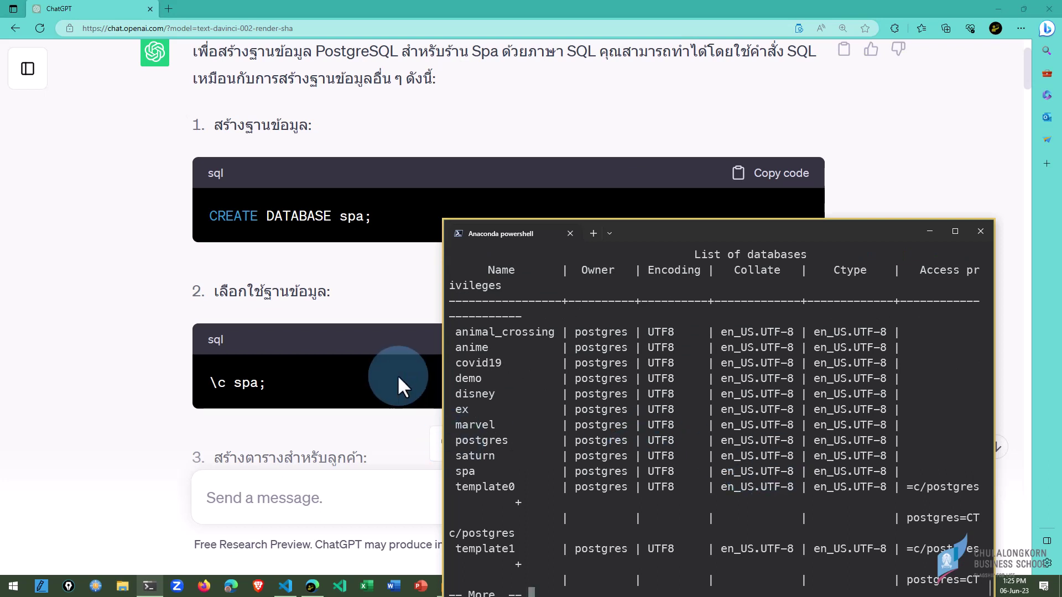
pyautogui.moveTo(442, 375); pyautogui.dragTo(403, 375)
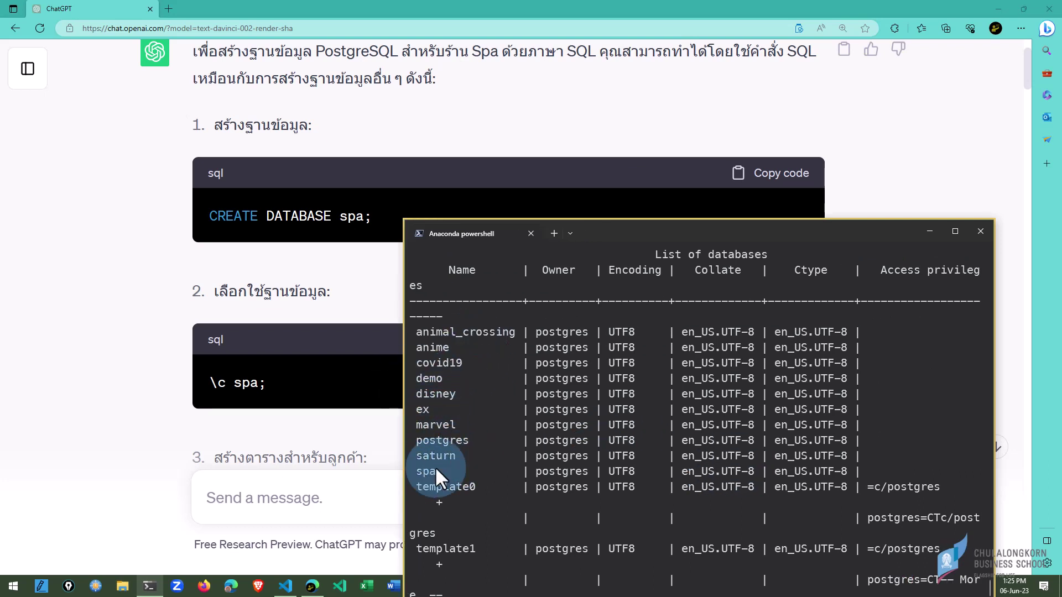
pyautogui.moveTo(672, 222)
pyautogui.mouseDown()
pyautogui.moveTo(672, 268)
pyautogui.moveTo(678, 145)
pyautogui.mouseUp()
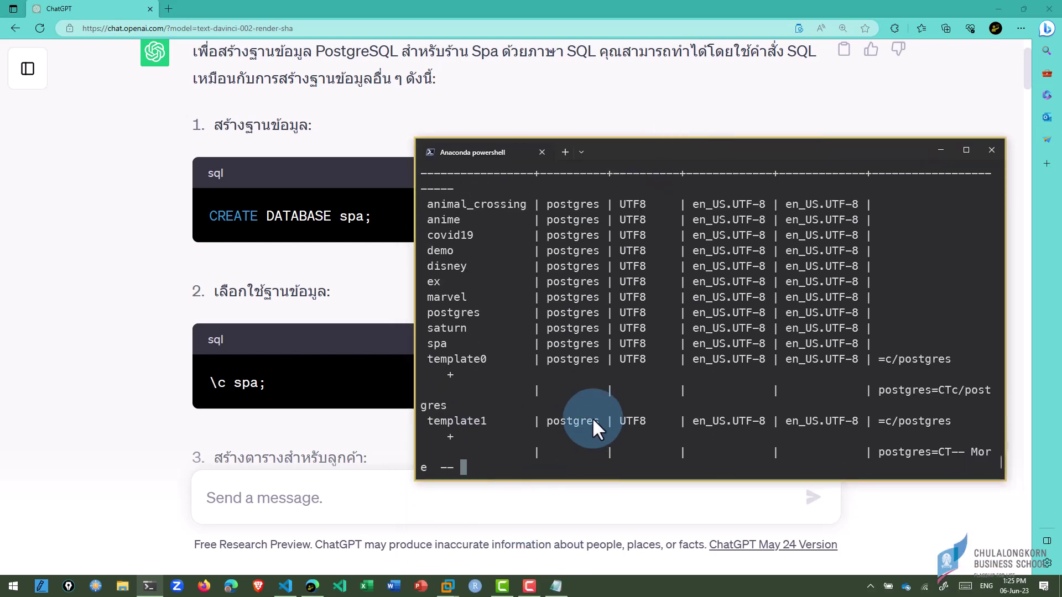
pyautogui.press('Return')
pyautogui.press('q')
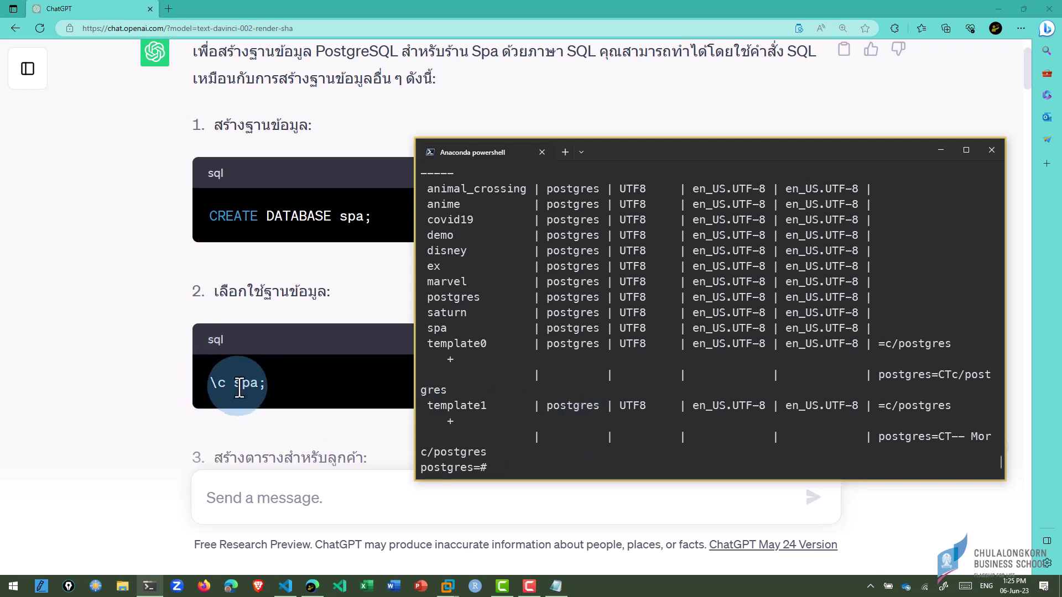
# - Connect to the spa database with \c spa
pyautogui.write('\\c spa')
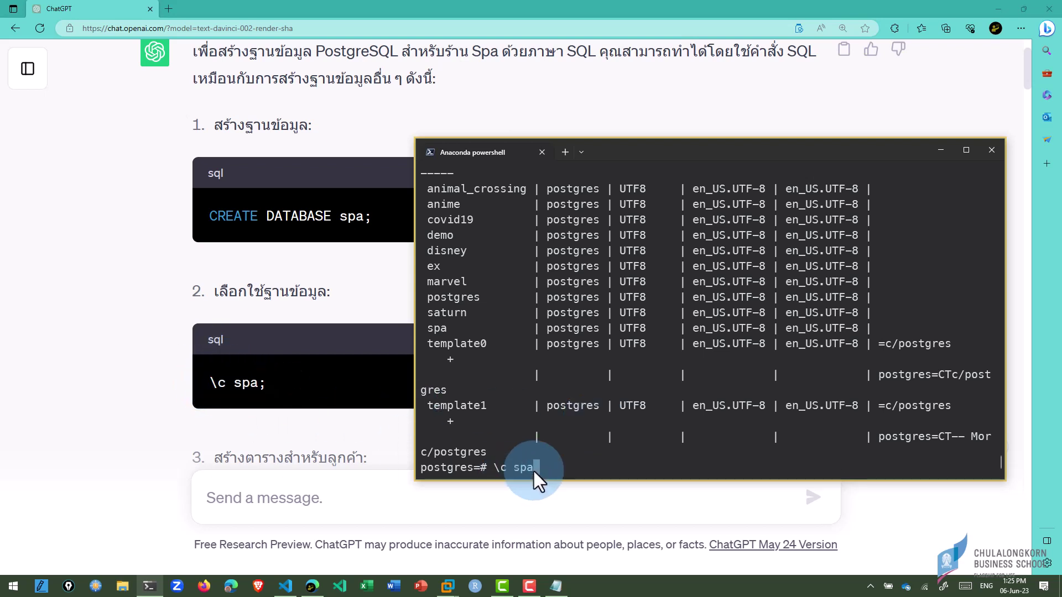
pyautogui.press('Return')
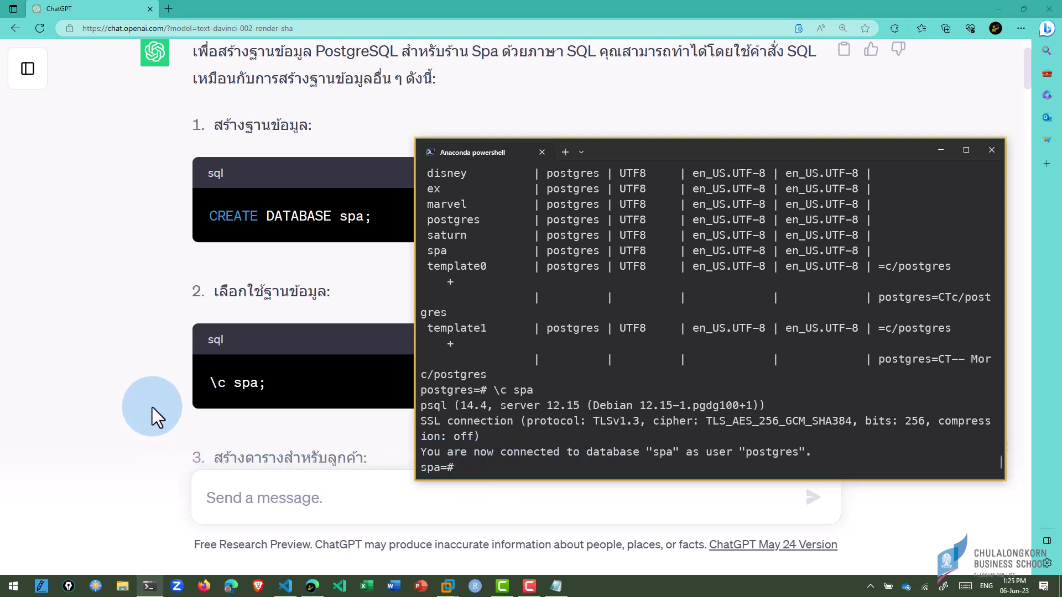
pyautogui.scroll(-3, 152, 407)
pyautogui.scroll(-5, 147, 408)
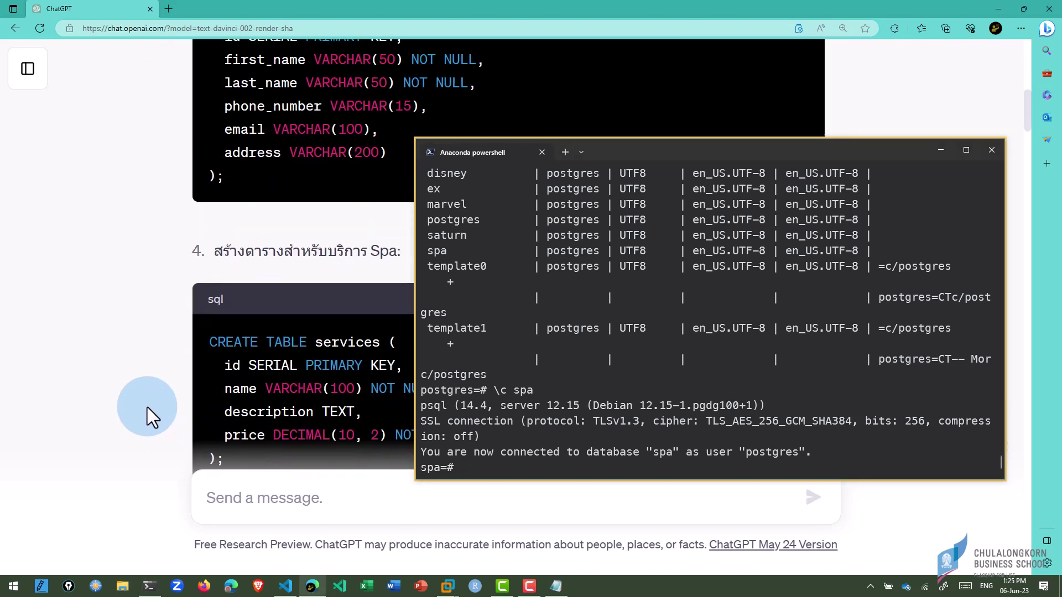
# - Create the customers table by pasting ChatGPT's CREATE TABLE customers code into psql
pyautogui.scroll(2, 147, 408)
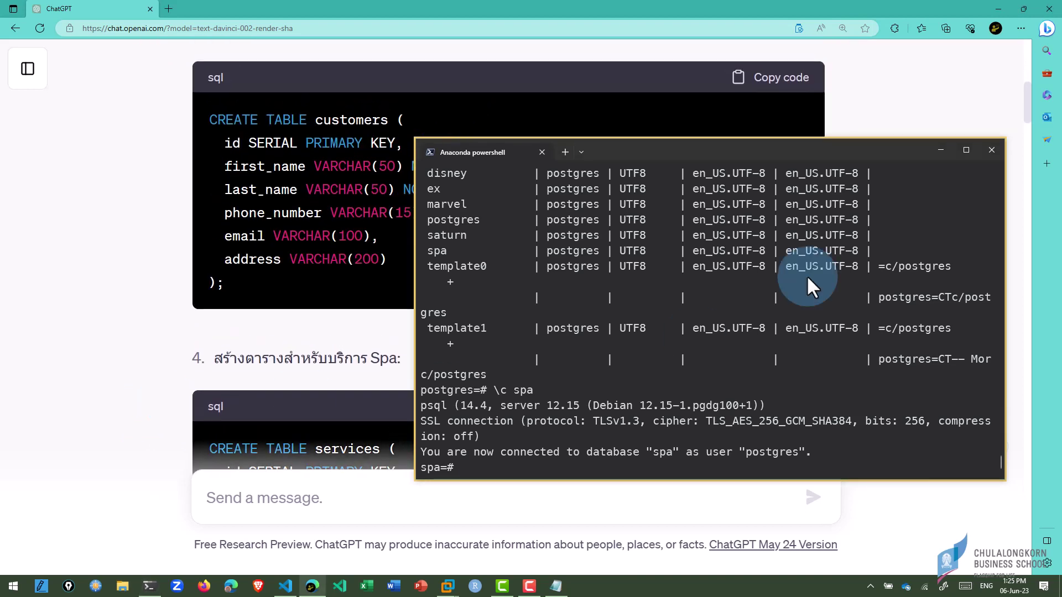
pyautogui.click(771, 77)
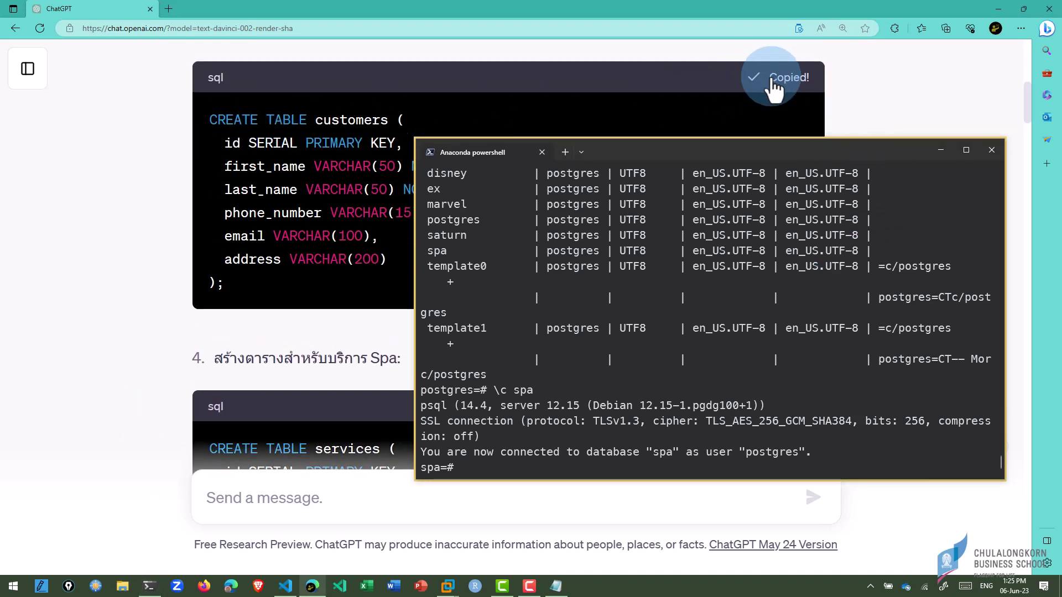
pyautogui.rightClick(481, 463)
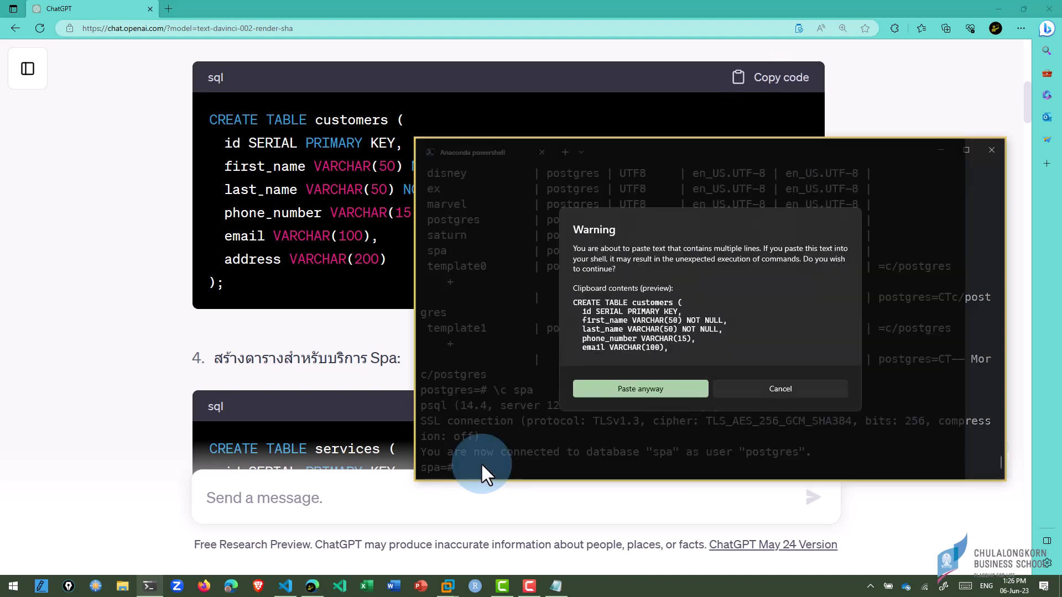
pyautogui.click(612, 389)
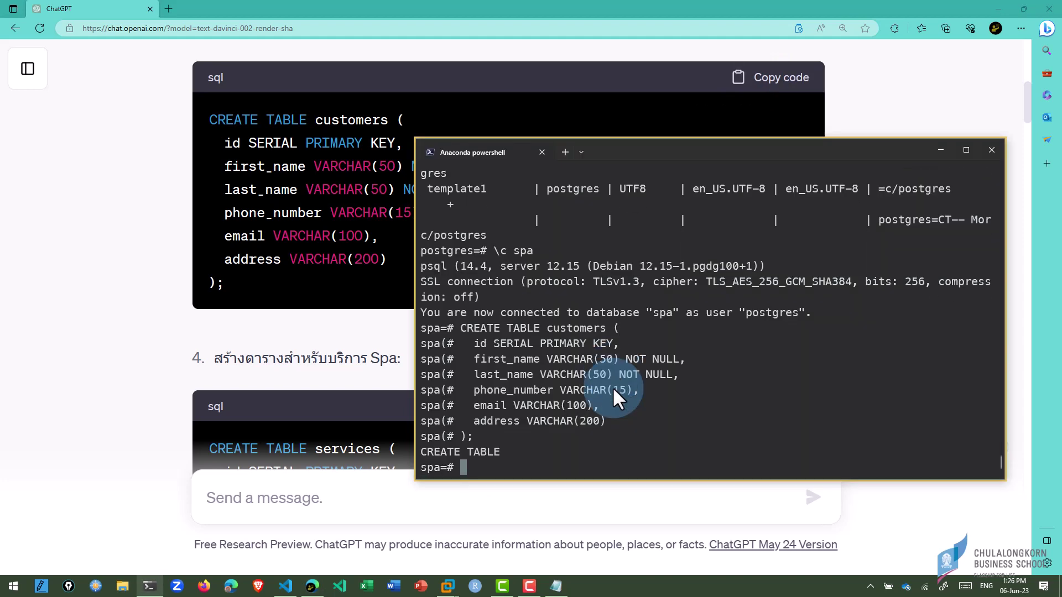
pyautogui.click(183, 373)
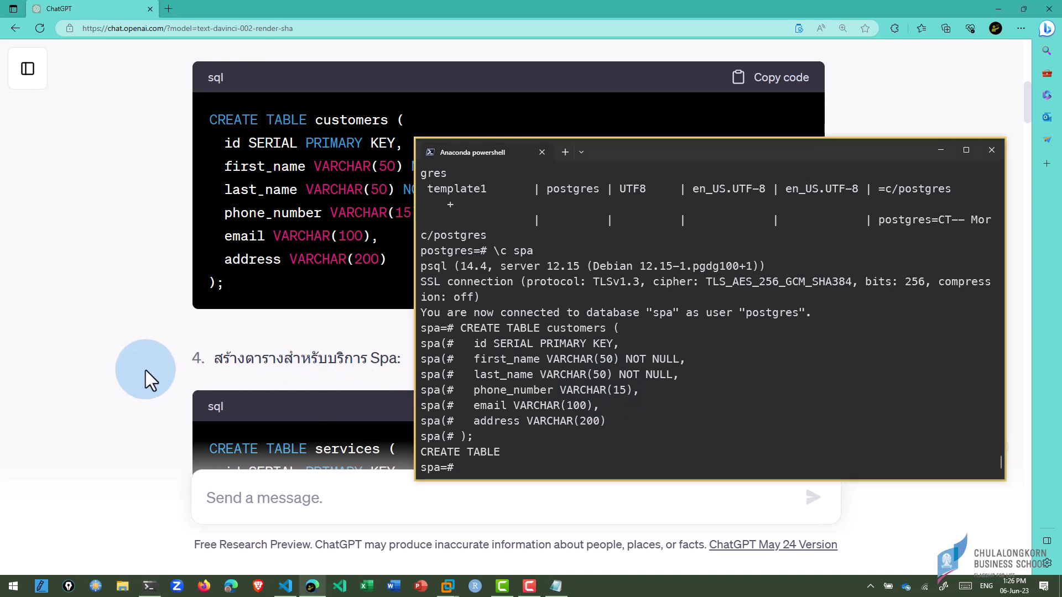
pyautogui.scroll(-4, 143, 367)
pyautogui.scroll(-2, 143, 367)
pyautogui.scroll(2, 143, 368)
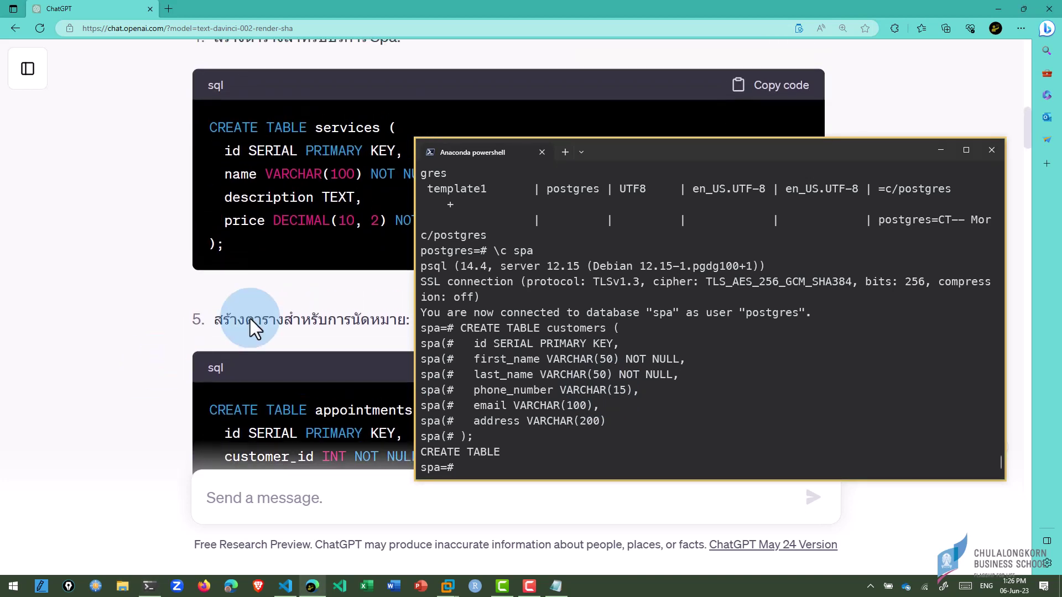
# - Create the services table by pasting its CREATE TABLE code into psql
pyautogui.click(759, 86)
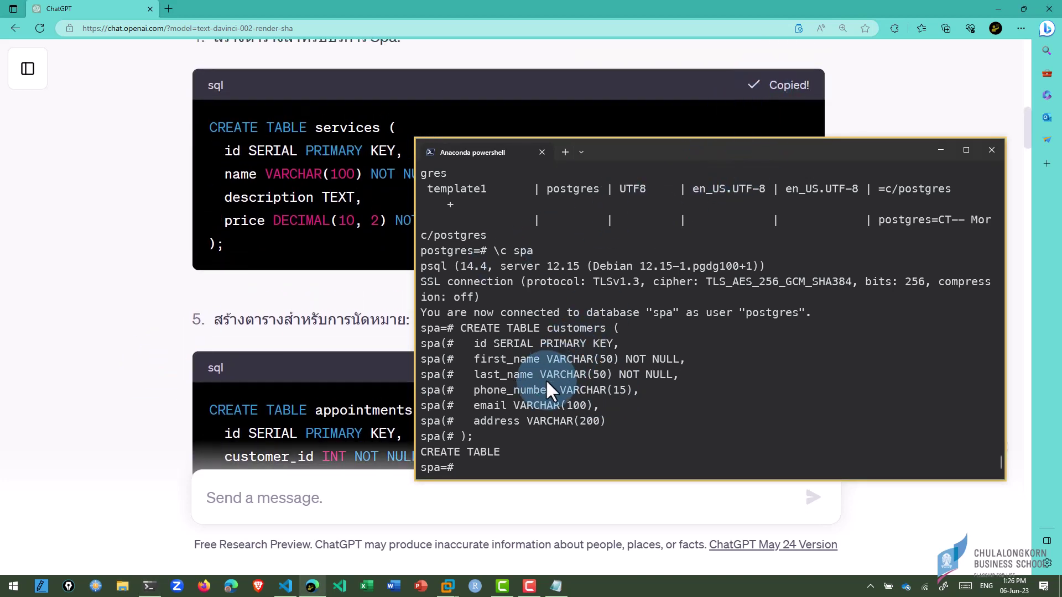
pyautogui.rightClick(476, 461)
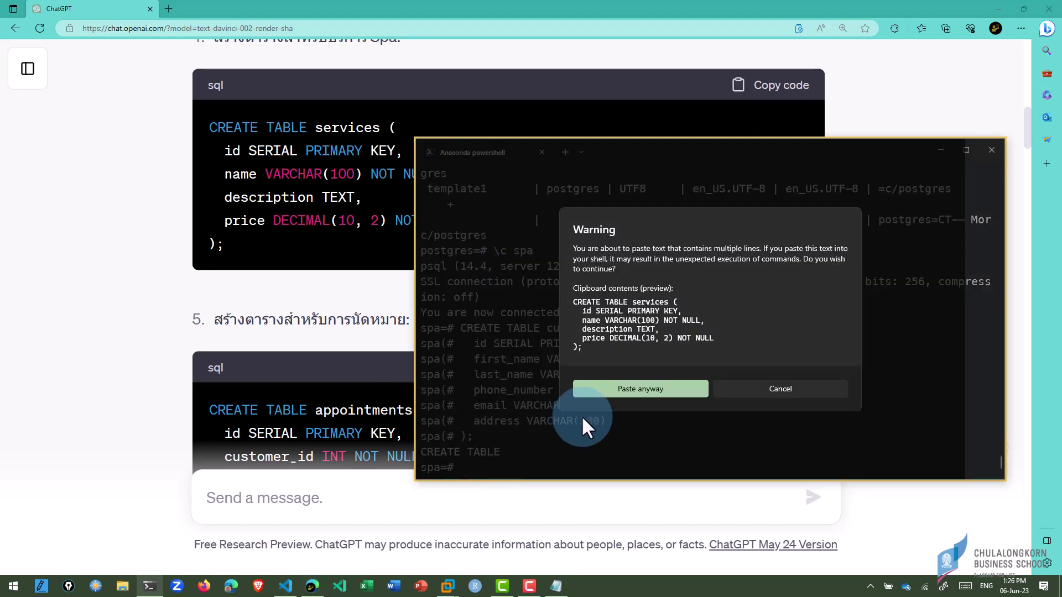
pyautogui.click(606, 388)
pyautogui.scroll(-1, 142, 317)
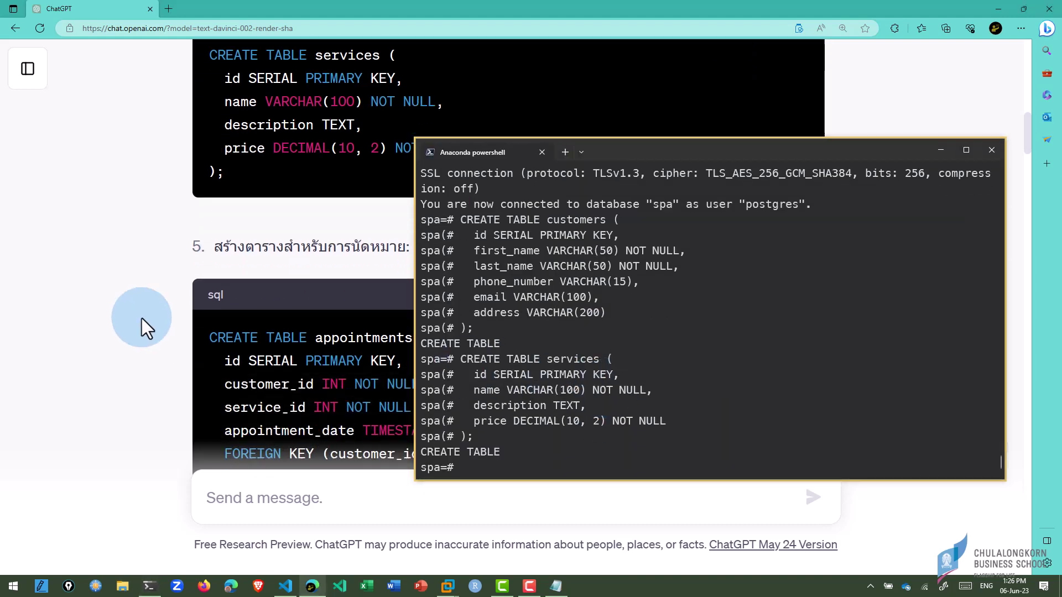
pyautogui.scroll(-6, 142, 318)
pyautogui.scroll(-2, 142, 319)
pyautogui.scroll(-4, 143, 318)
pyautogui.scroll(-7, 141, 318)
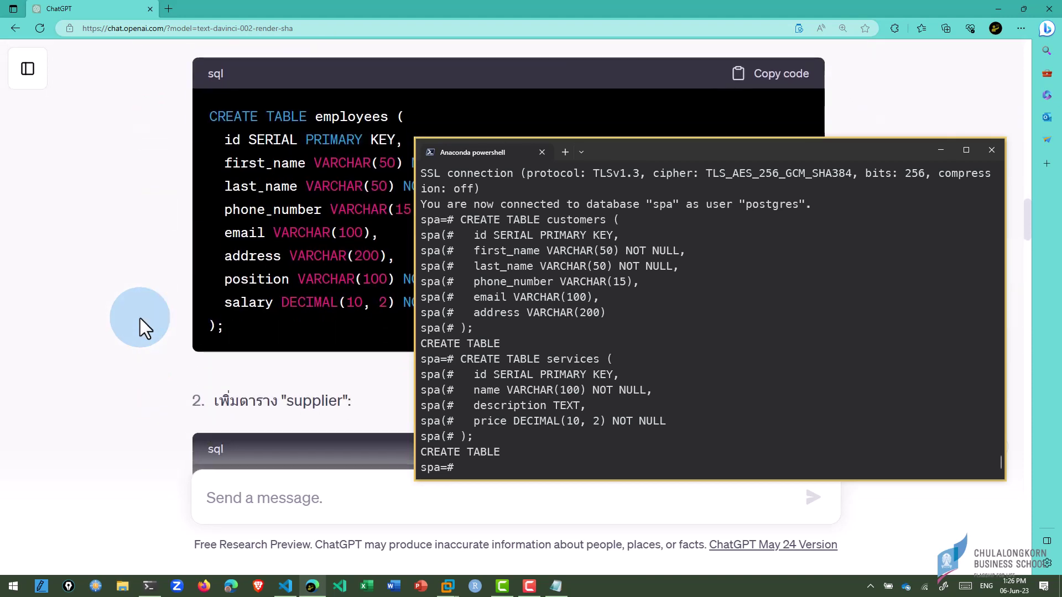
pyautogui.scroll(-5, 140, 318)
pyautogui.scroll(-3, 140, 318)
pyautogui.scroll(-5, 141, 318)
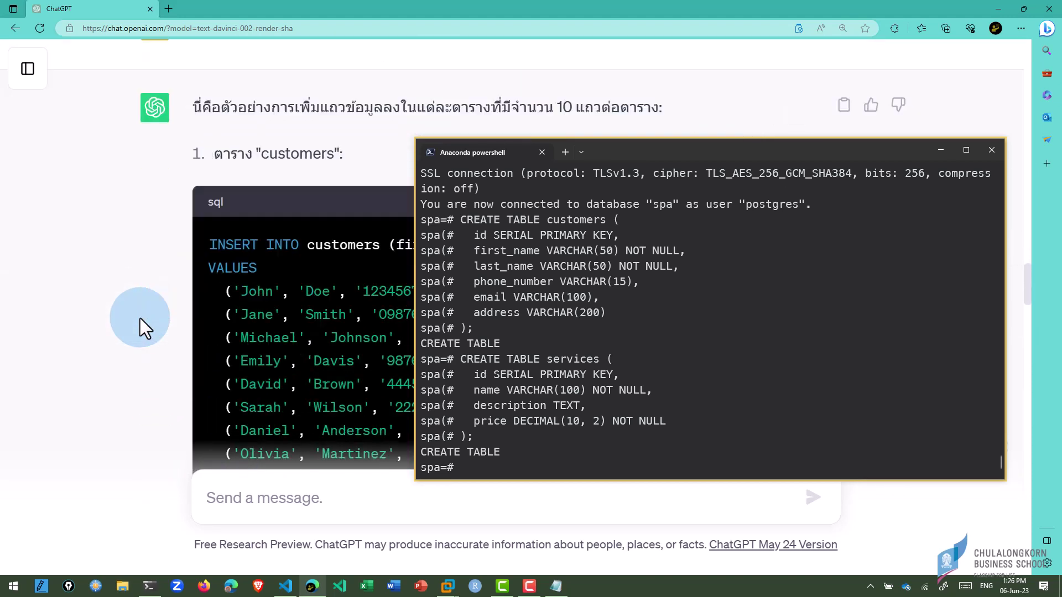
pyautogui.scroll(-2, 140, 318)
# - Insert the ten sample customers by pasting ChatGPT's INSERT statement into psql
pyautogui.scroll(-1, 140, 317)
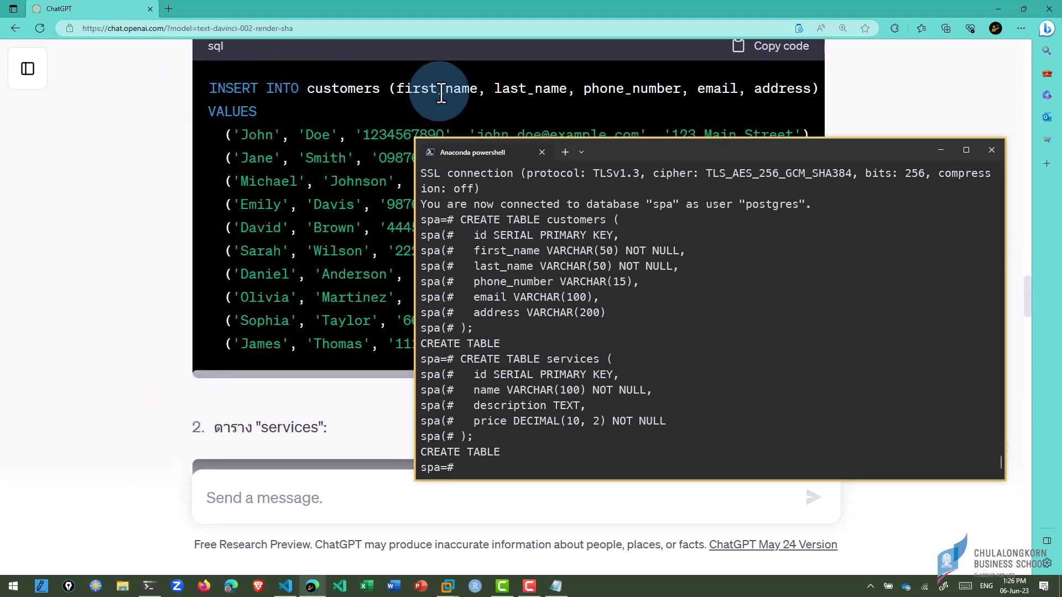
pyautogui.click(794, 51)
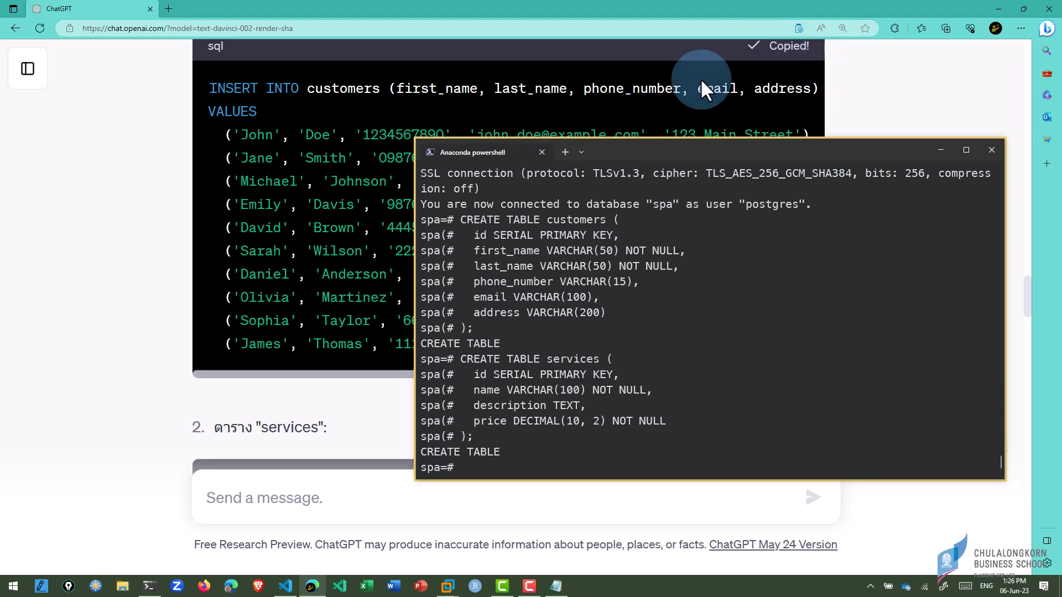
pyautogui.rightClick(480, 462)
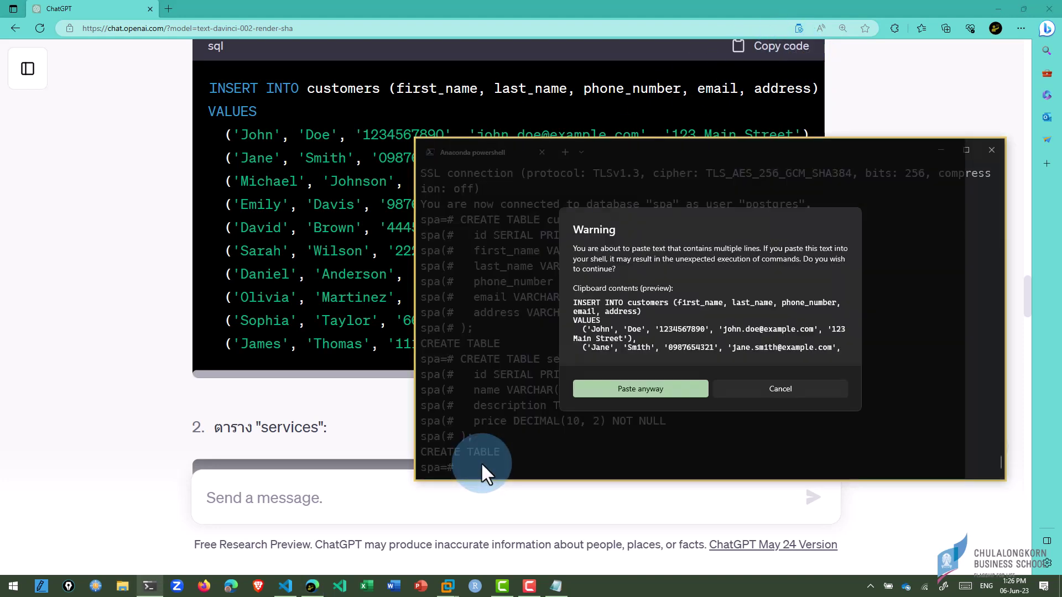
pyautogui.click(600, 388)
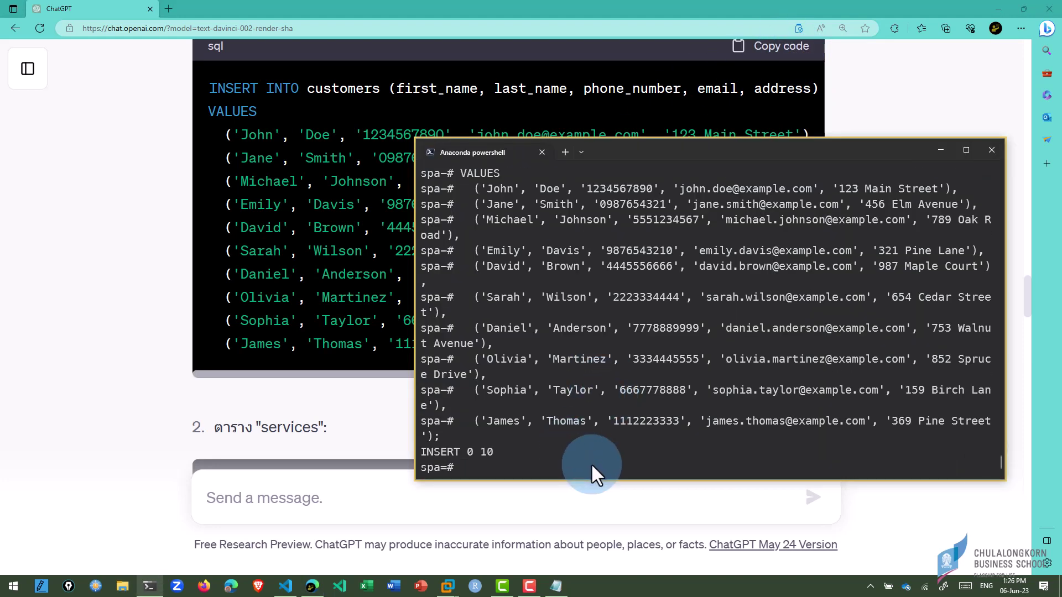
# - List the tables with \dt and run select * from customers limit 5;
pyautogui.write('\\')
pyautogui.write('dt')
pyautogui.press('Return')
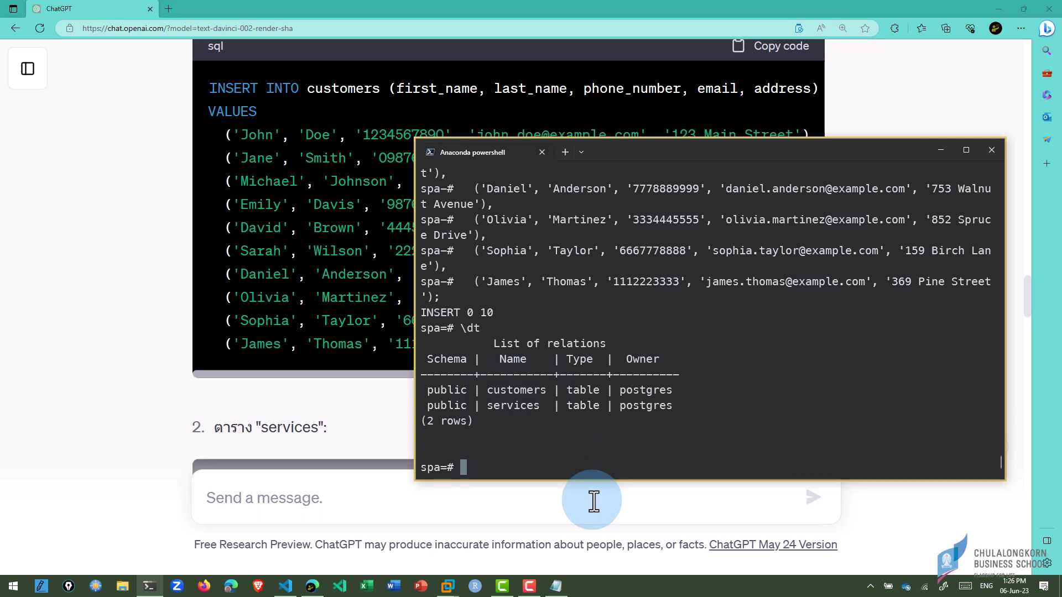
pyautogui.write('select * fro')
pyautogui.write('m customers lim')
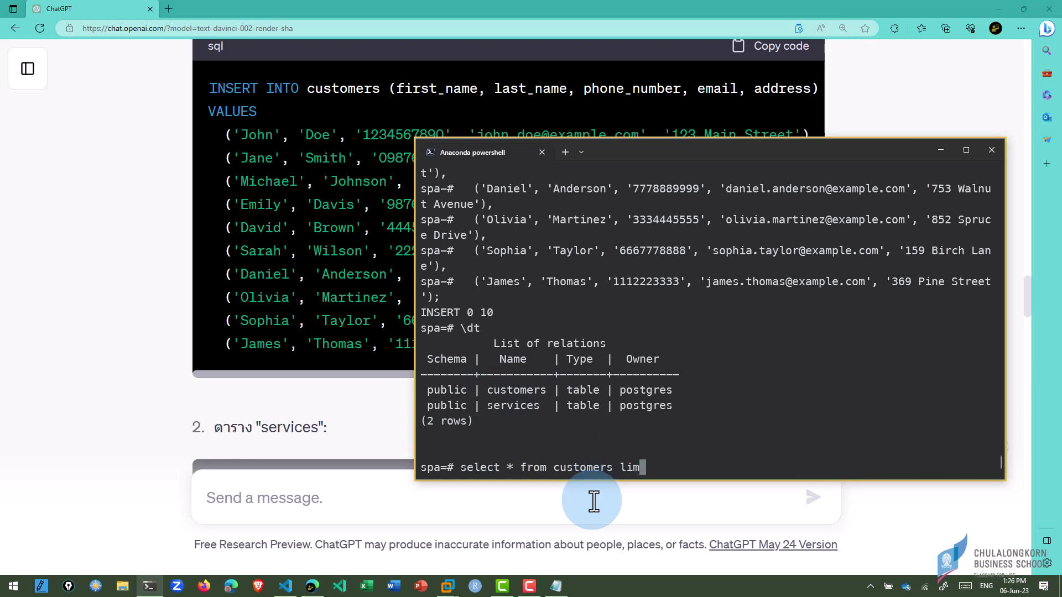
pyautogui.write('it 5;')
pyautogui.press('Return')
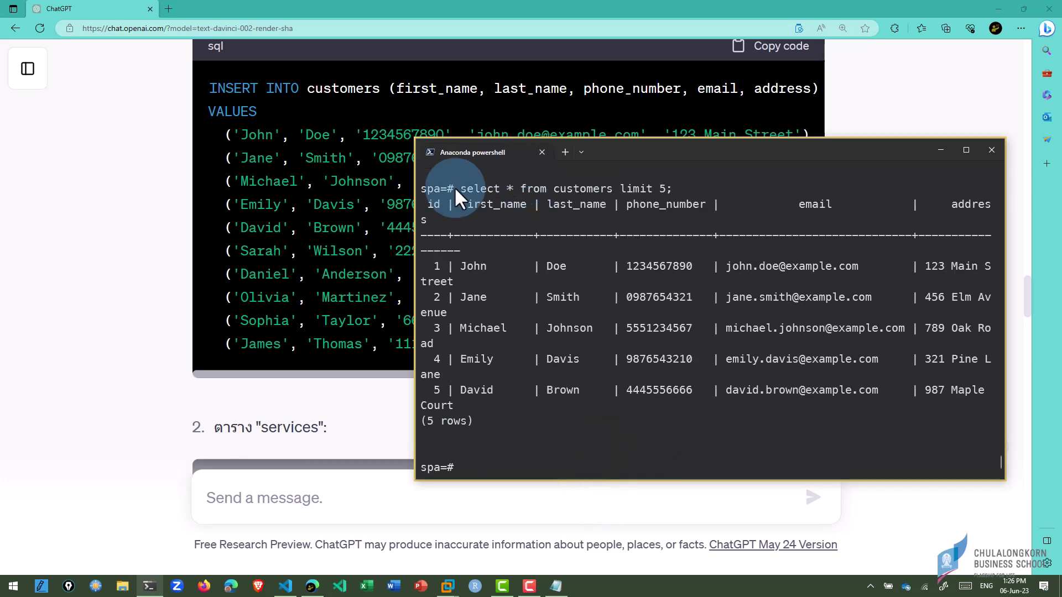
# - Widen the terminal and scroll ChatGPT down to the facebook_account/ig_account ALTER TABLE code
pyautogui.moveTo(411, 224); pyautogui.dragTo(238, 233)
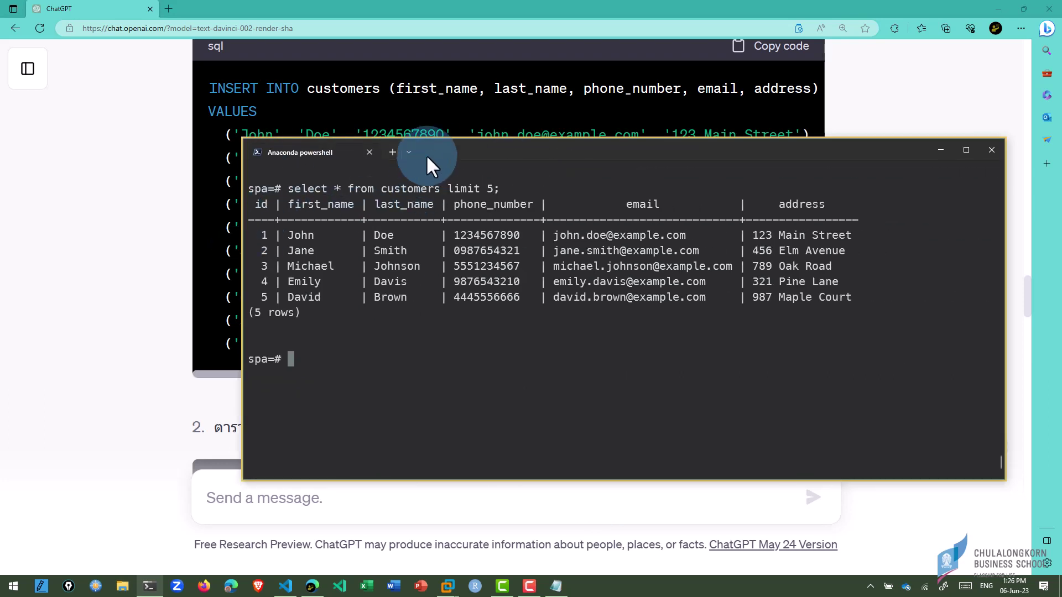
pyautogui.moveTo(426, 159); pyautogui.dragTo(354, 204)
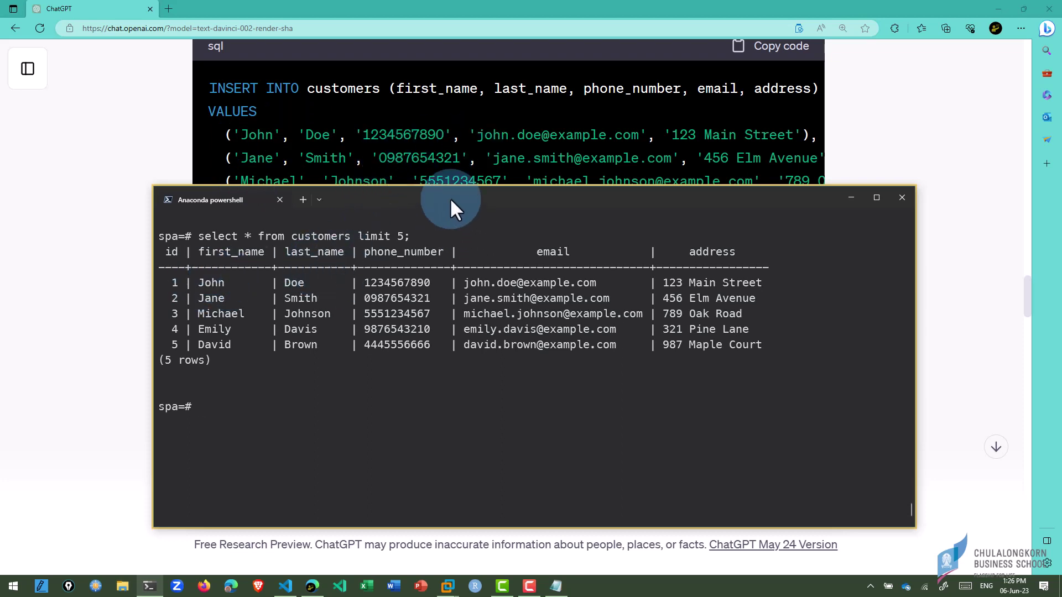
pyautogui.moveTo(457, 198); pyautogui.dragTo(605, 162)
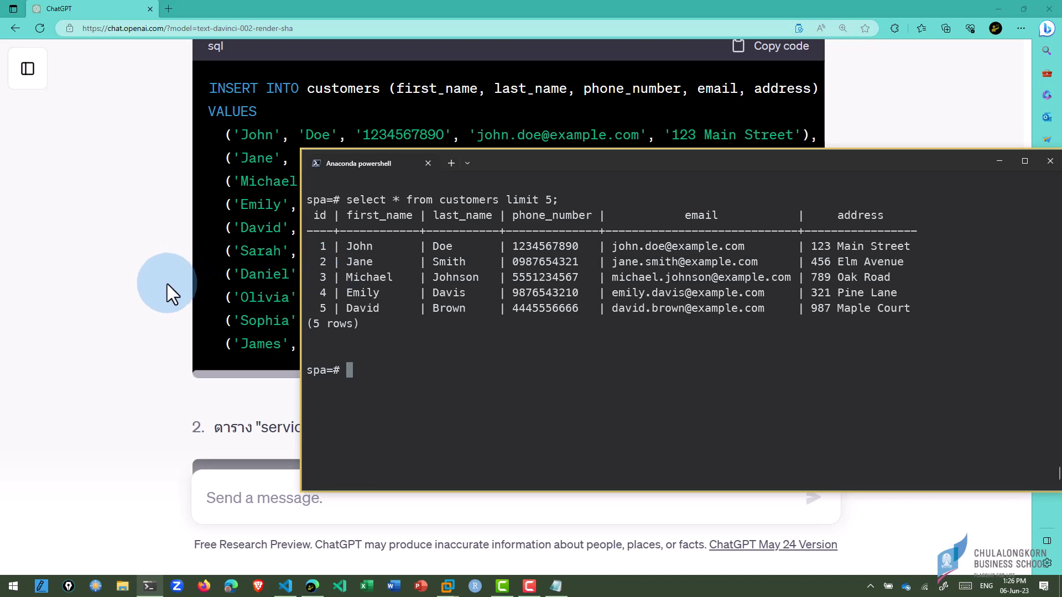
pyautogui.scroll(-5, 156, 289)
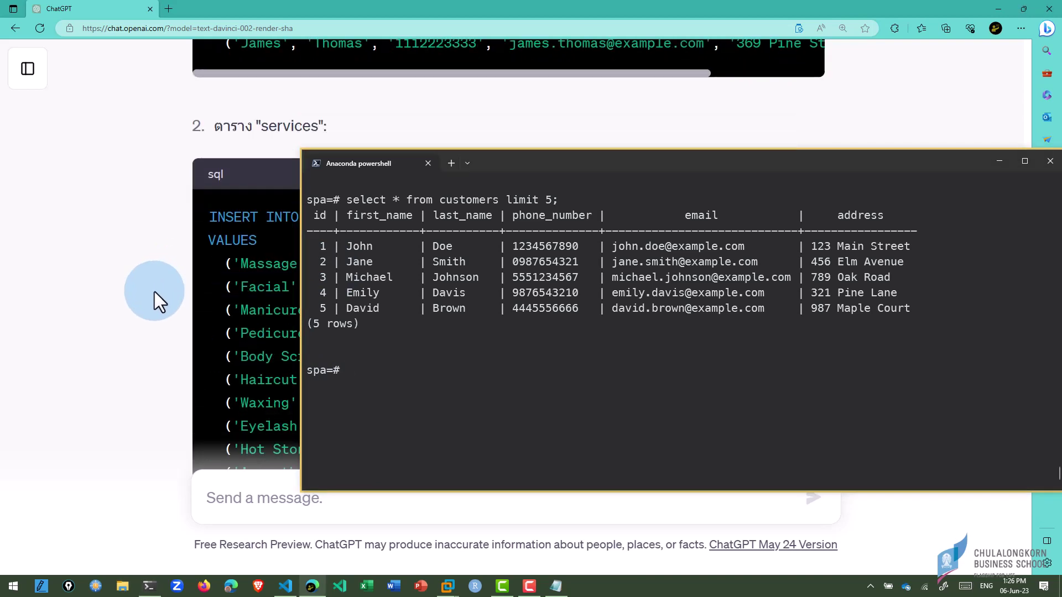
pyautogui.scroll(-4, 155, 292)
pyautogui.scroll(-5, 154, 292)
pyautogui.scroll(-3, 153, 294)
pyautogui.scroll(-2, 154, 294)
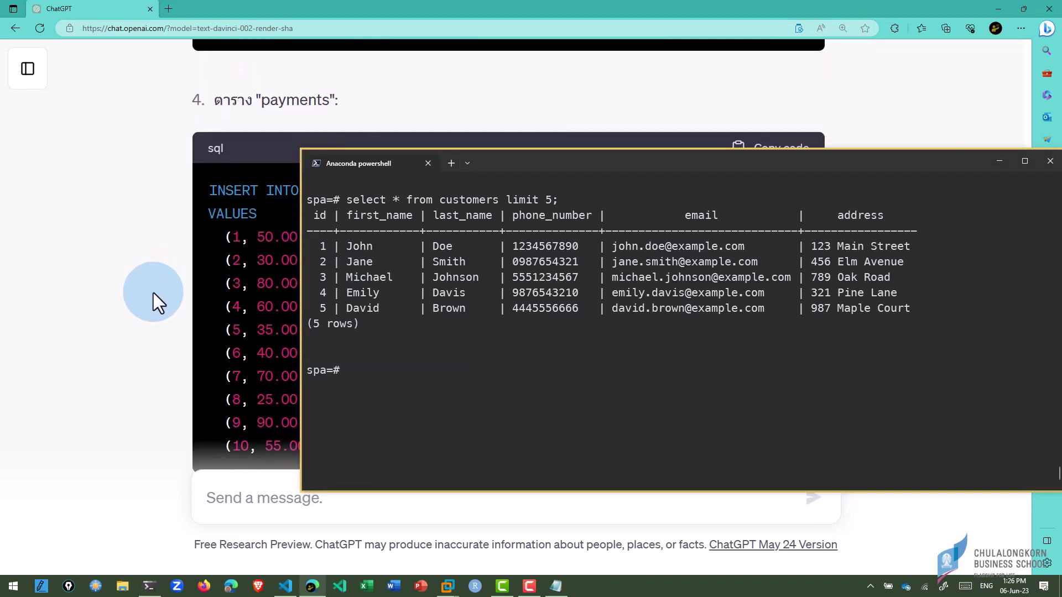
pyautogui.scroll(-5, 154, 293)
pyautogui.scroll(-2, 154, 293)
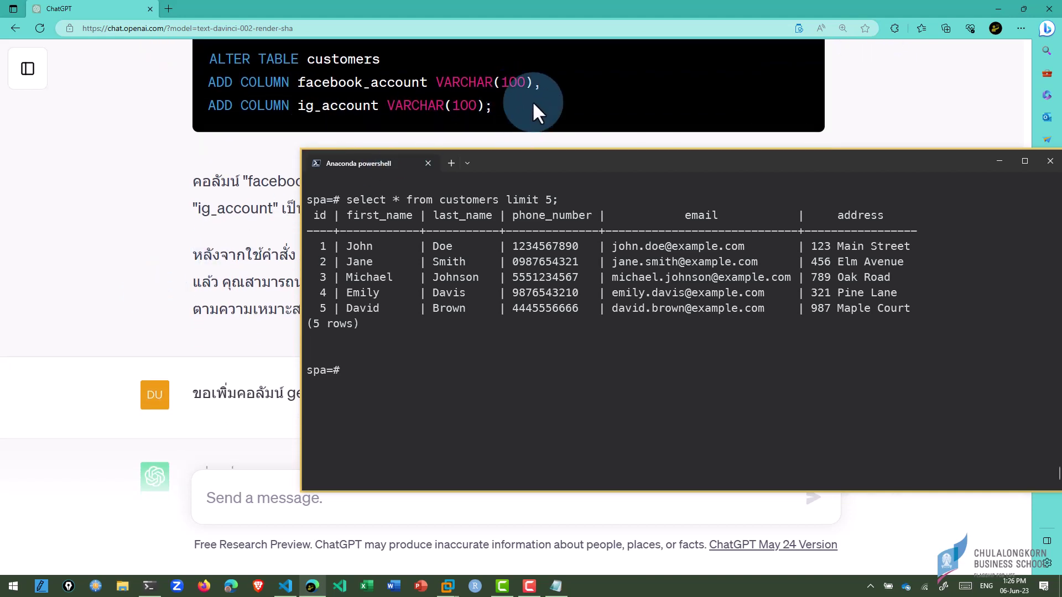
pyautogui.scroll(2, 415, 90)
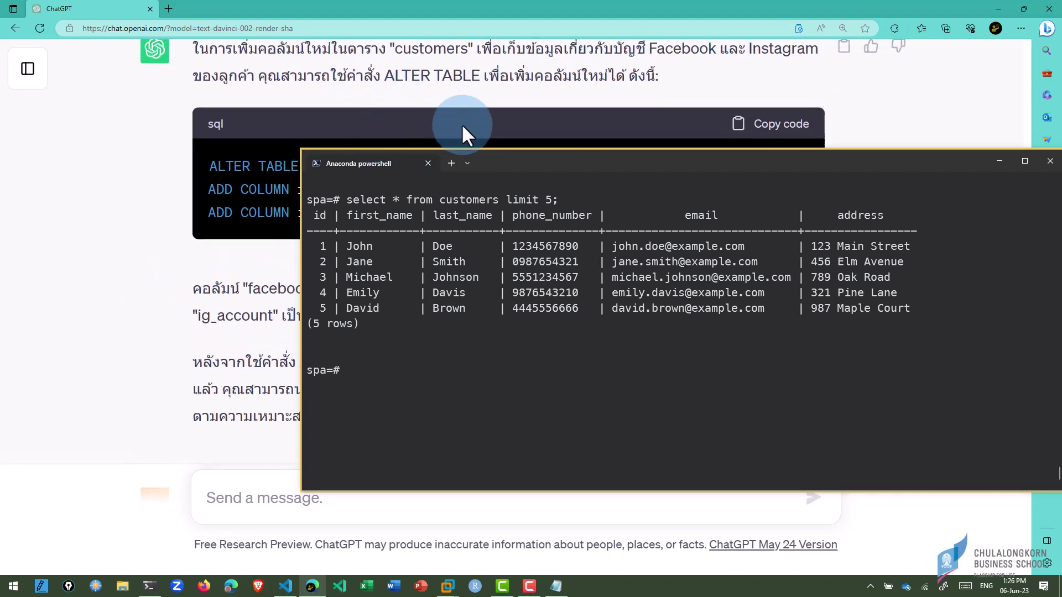
# - Run ChatGPT's ALTER TABLE code adding facebook_account and ig_account columns in psql
pyautogui.moveTo(485, 162); pyautogui.dragTo(418, 239)
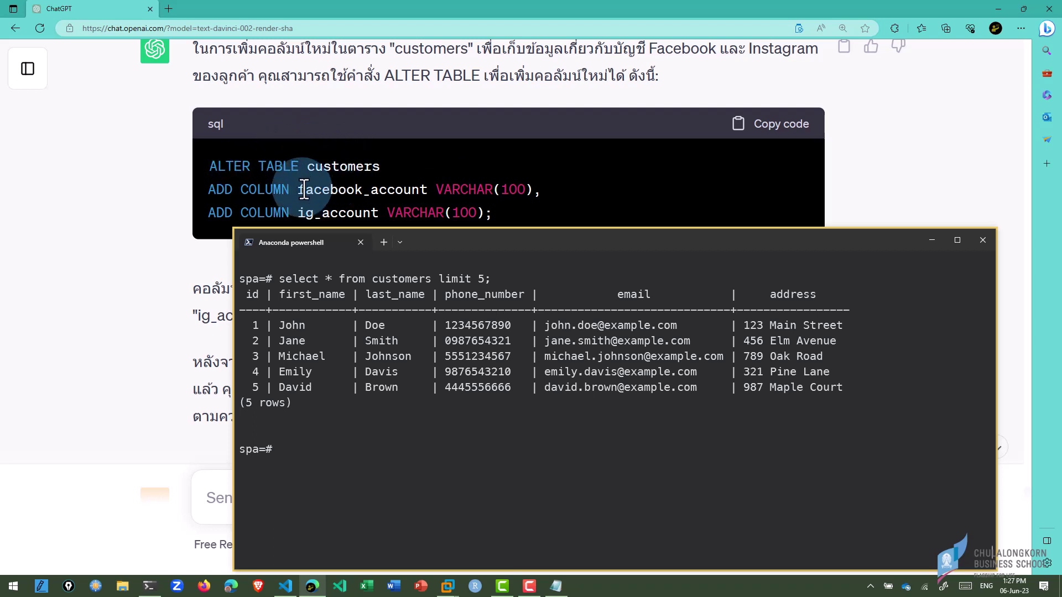
pyautogui.click(774, 125)
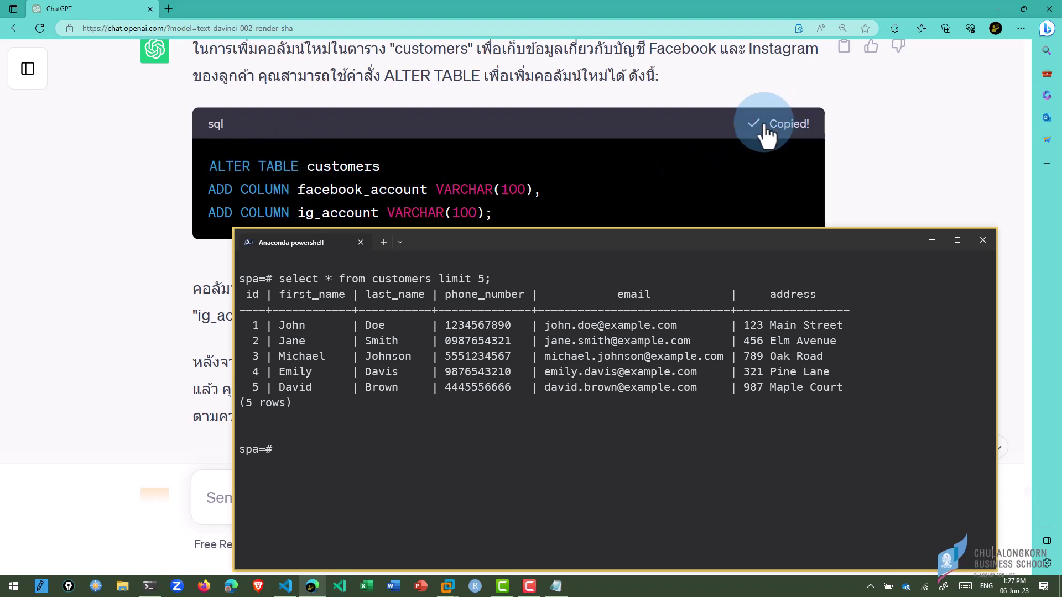
pyautogui.rightClick(280, 443)
pyautogui.click(521, 468)
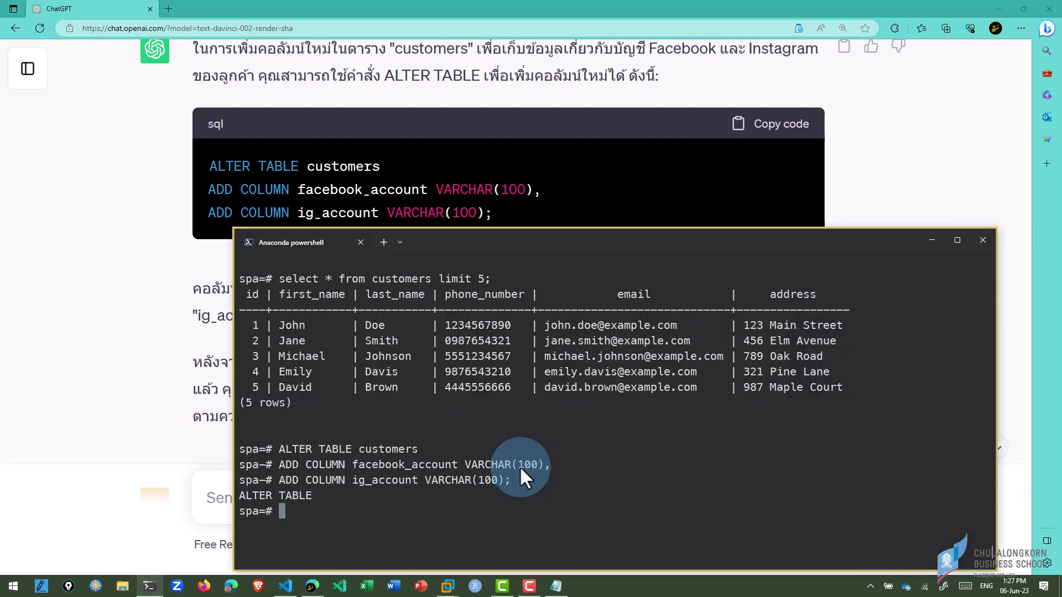
# - Rerun the select * from customers limit 5 query to show the new empty columns
pyautogui.press('Up')
pyautogui.press('Up')
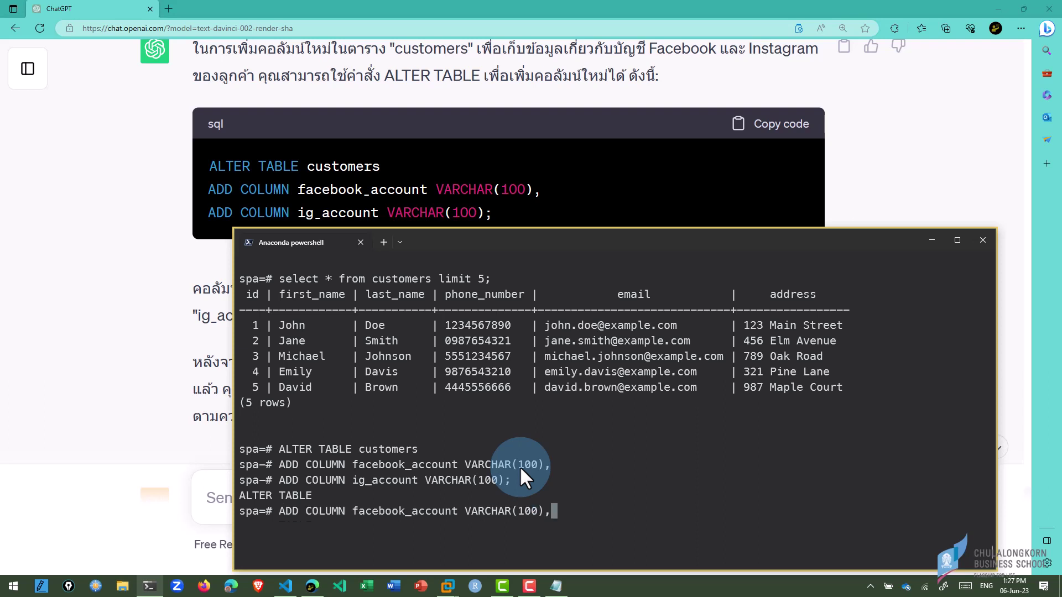
pyautogui.press('Down')
pyautogui.press('Up')
pyautogui.press('Up')
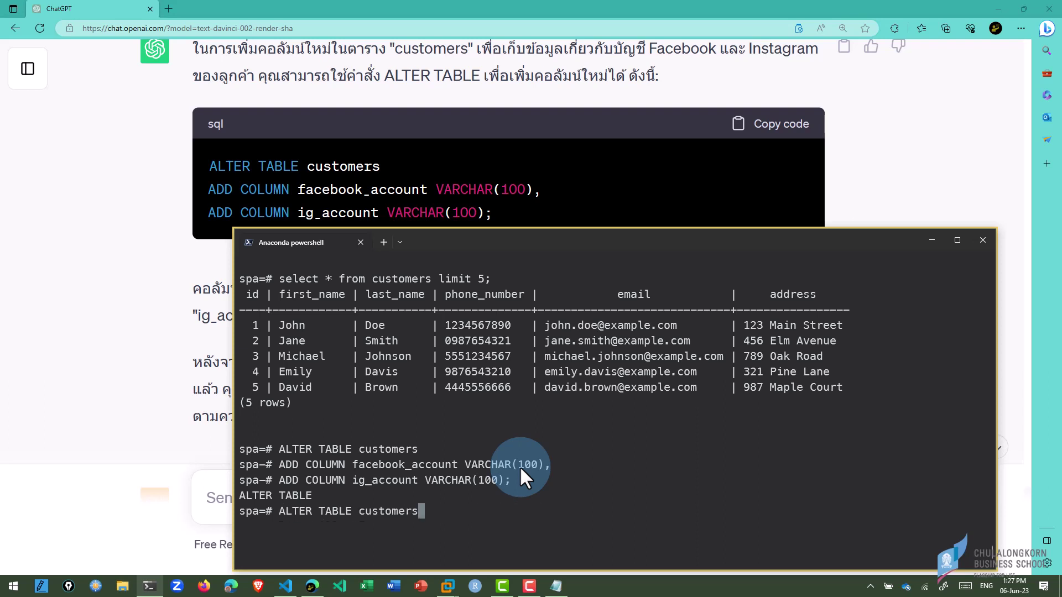
pyautogui.press('Up')
pyautogui.press('Return')
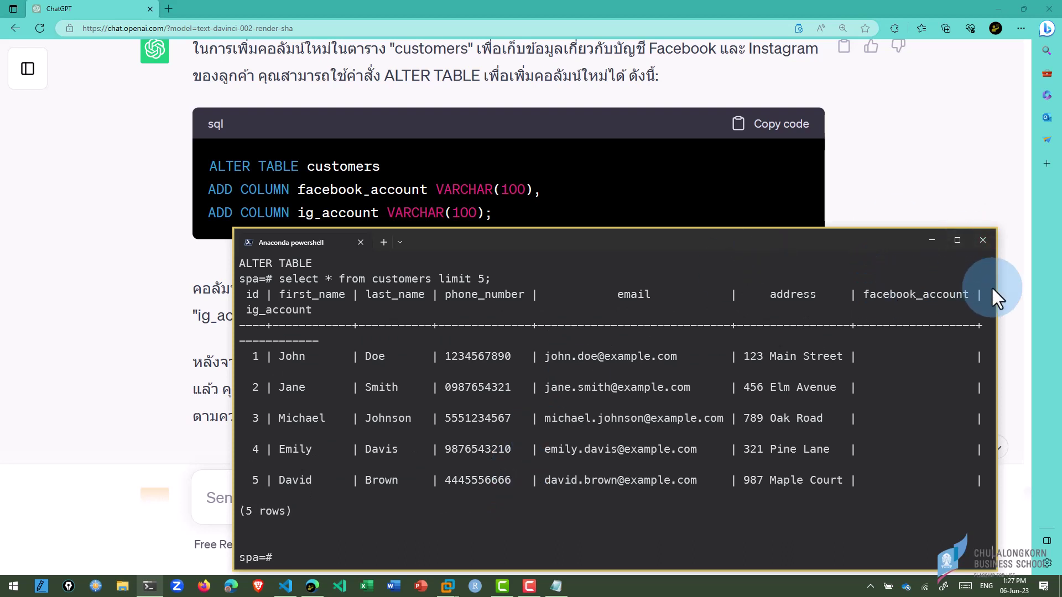
pyautogui.moveTo(234, 283); pyautogui.dragTo(103, 283)
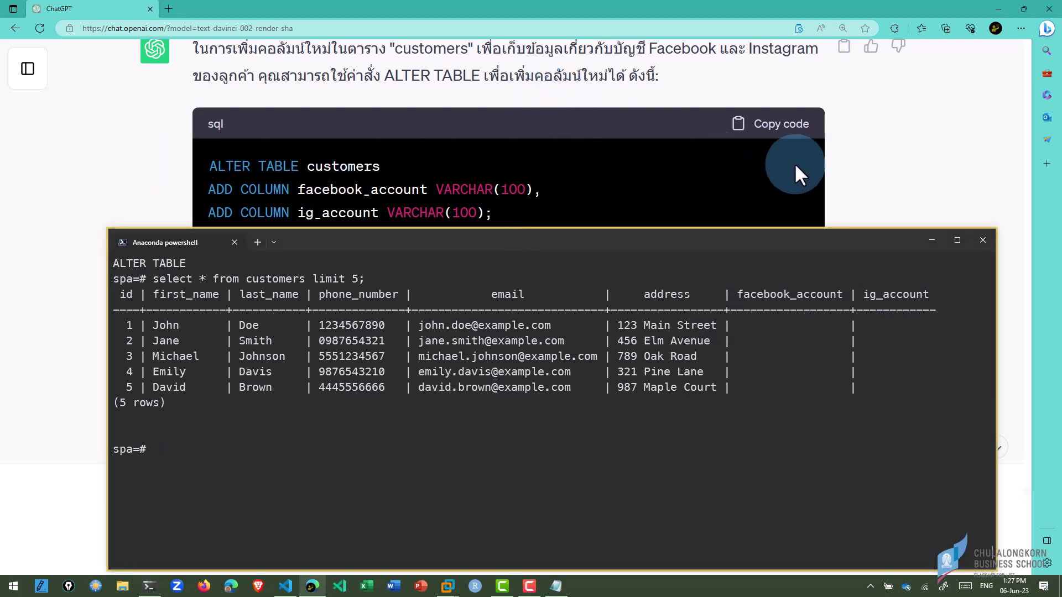
# - Run the ALTER TABLE adding gender CHAR(1) with CHECK (gender IN ('M', 'F')) in psql
pyautogui.scroll(-3, 870, 173)
pyautogui.scroll(-4, 869, 167)
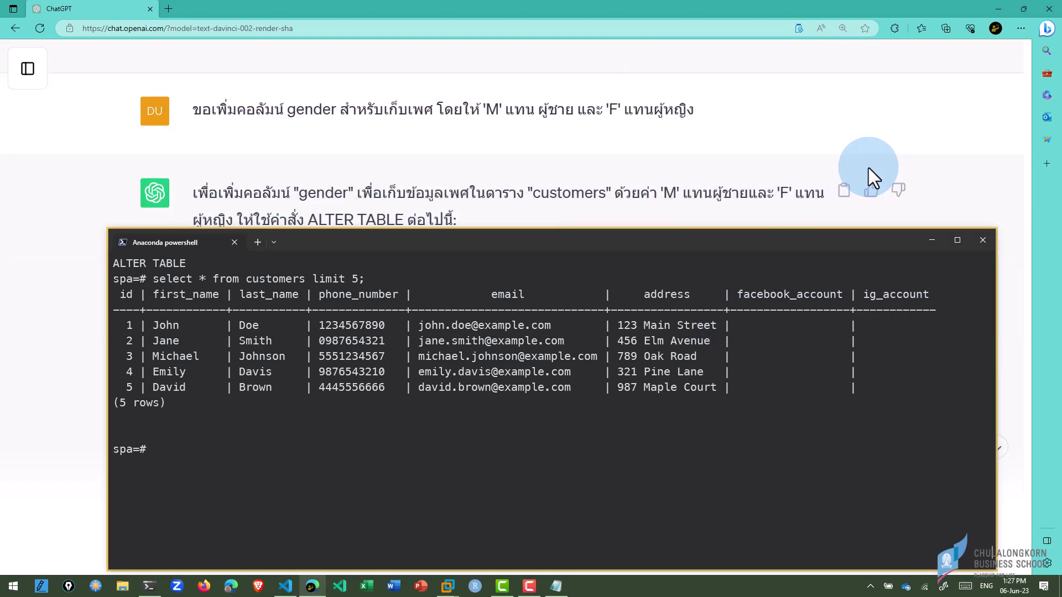
pyautogui.scroll(-3, 869, 167)
pyautogui.scroll(-1, 867, 169)
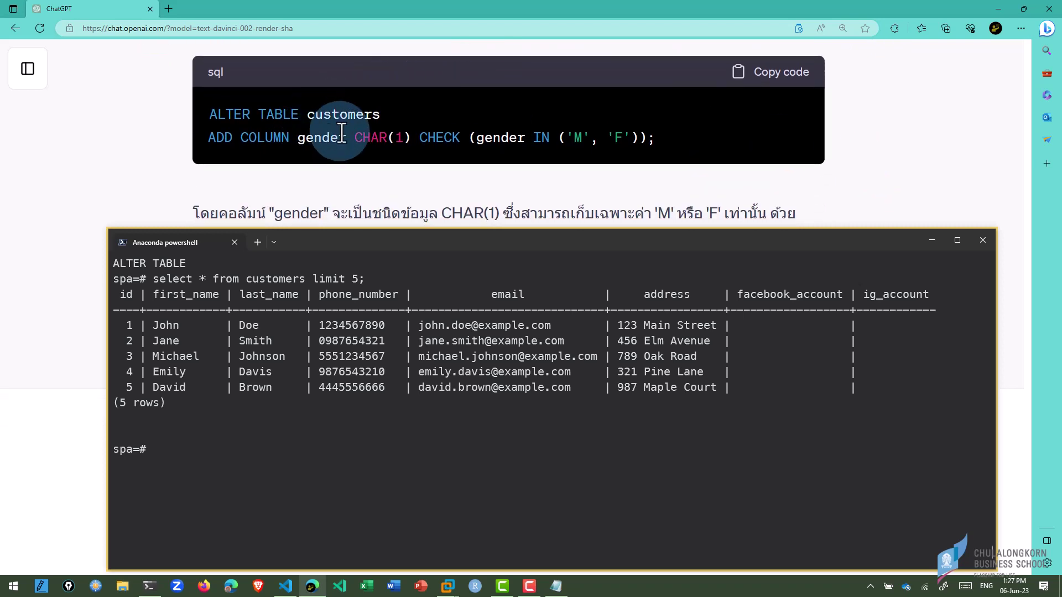
pyautogui.click(774, 77)
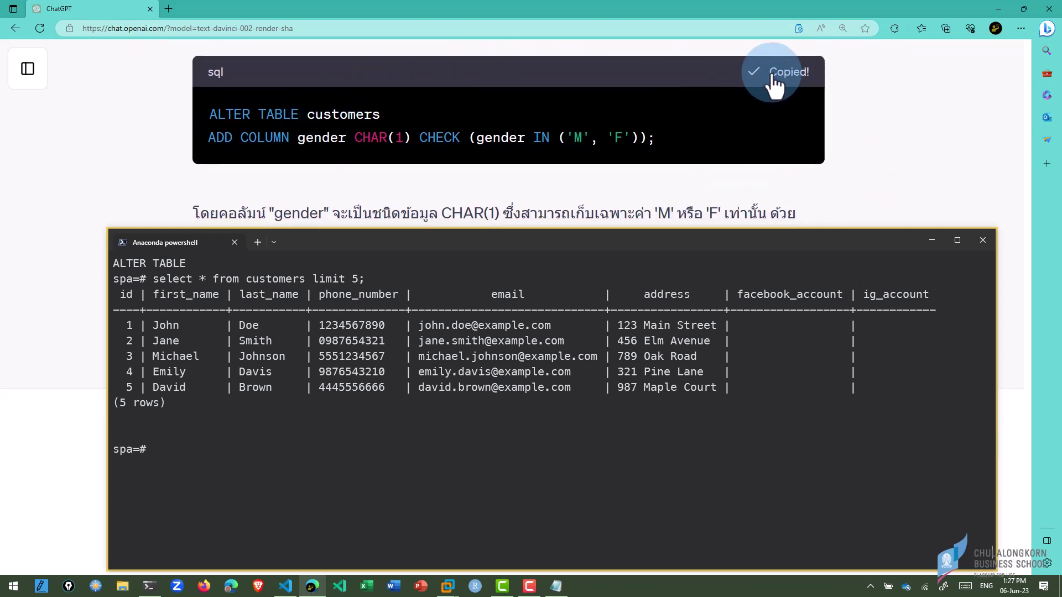
pyautogui.rightClick(162, 448)
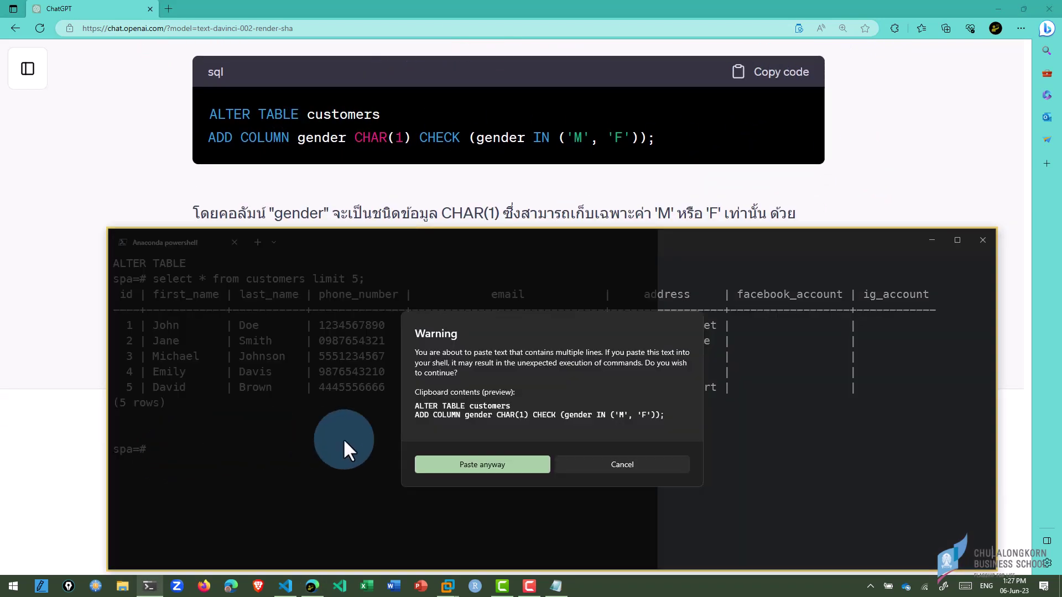
pyautogui.click(453, 465)
# - Rerun the five-row customers query to show the empty gender column
pyautogui.press('Up')
pyautogui.press('Up')
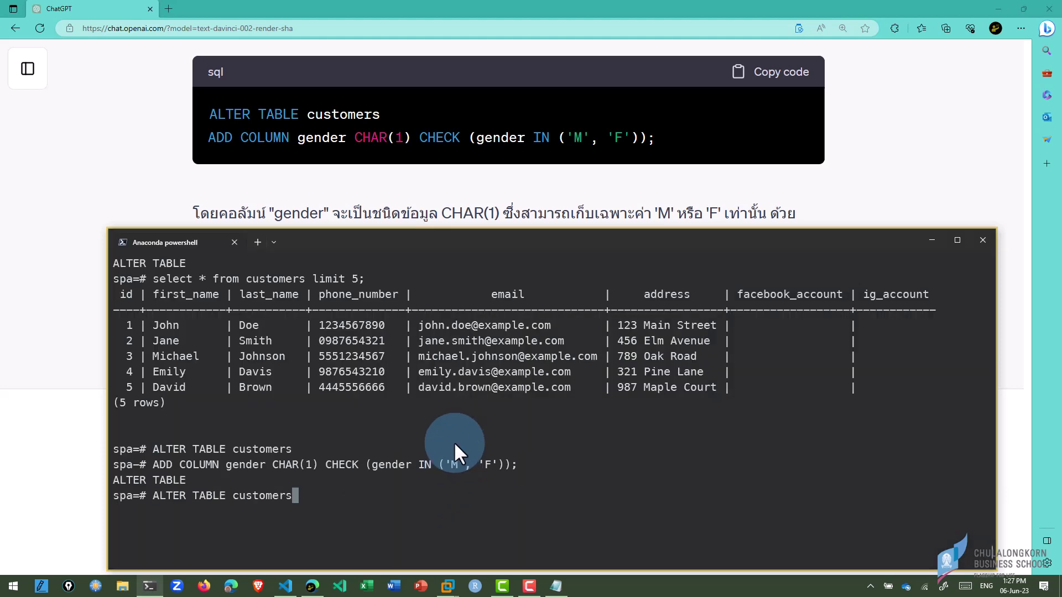
pyautogui.press('Up')
pyautogui.press('Return')
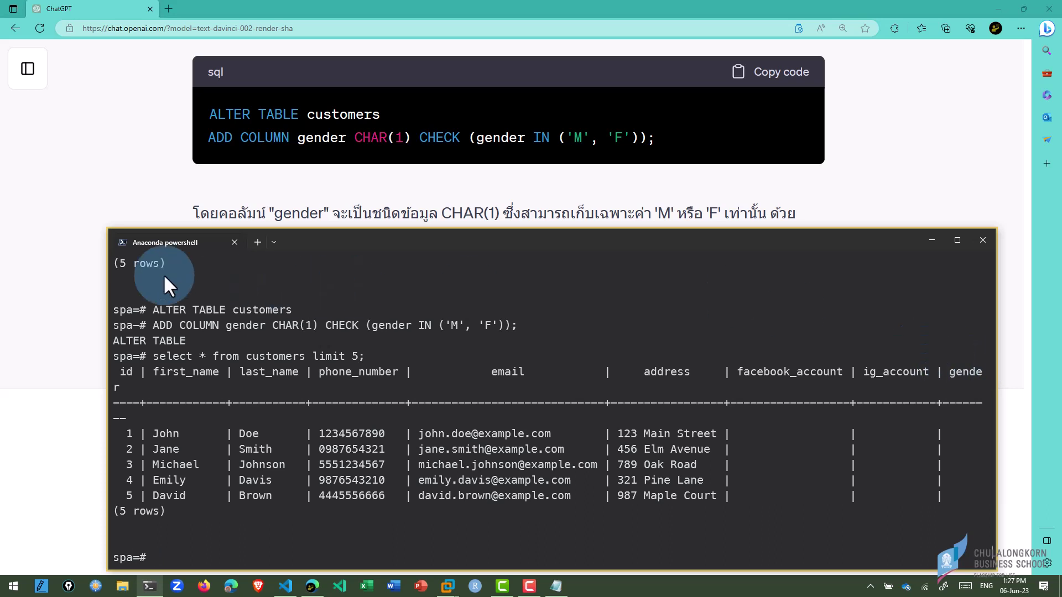
pyautogui.moveTo(104, 281); pyautogui.dragTo(43, 280)
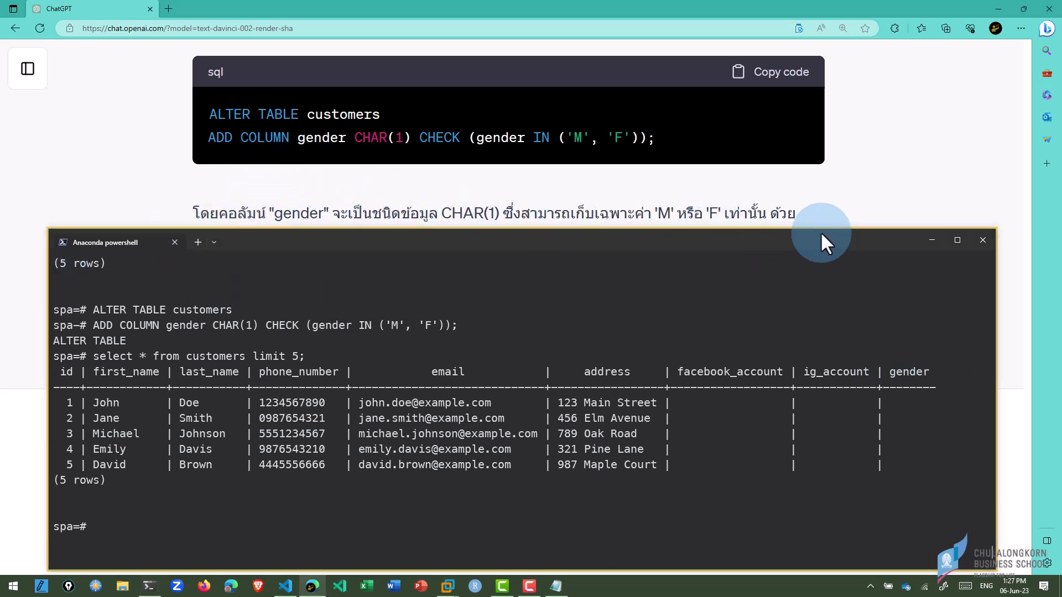
pyautogui.moveTo(819, 229); pyautogui.dragTo(801, 308)
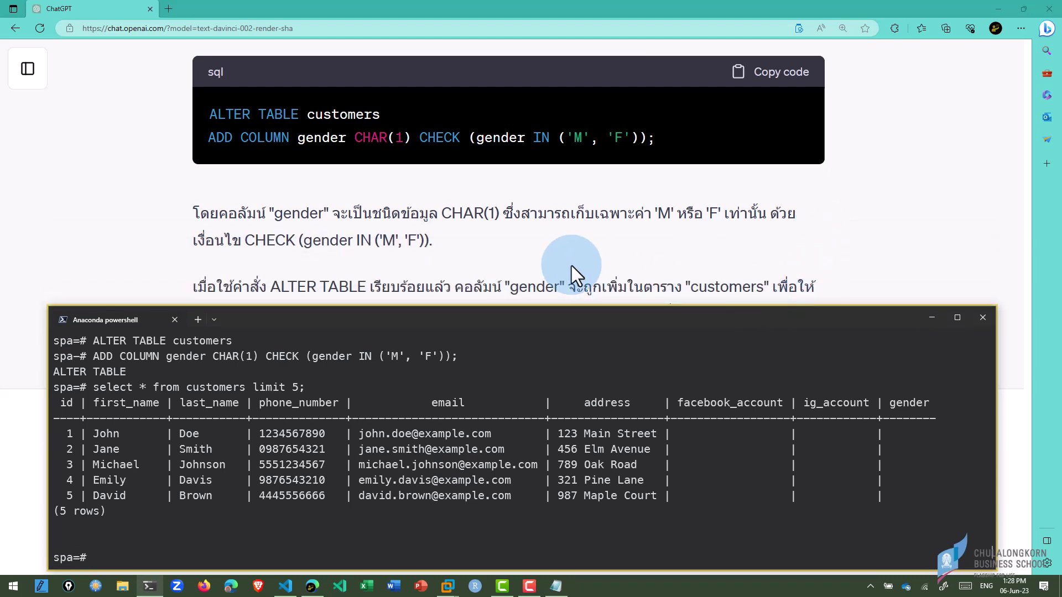
# - Minimize PowerShell and scroll the chat back to the suppliers table's sample-data INSERT statements
pyautogui.click(930, 318)
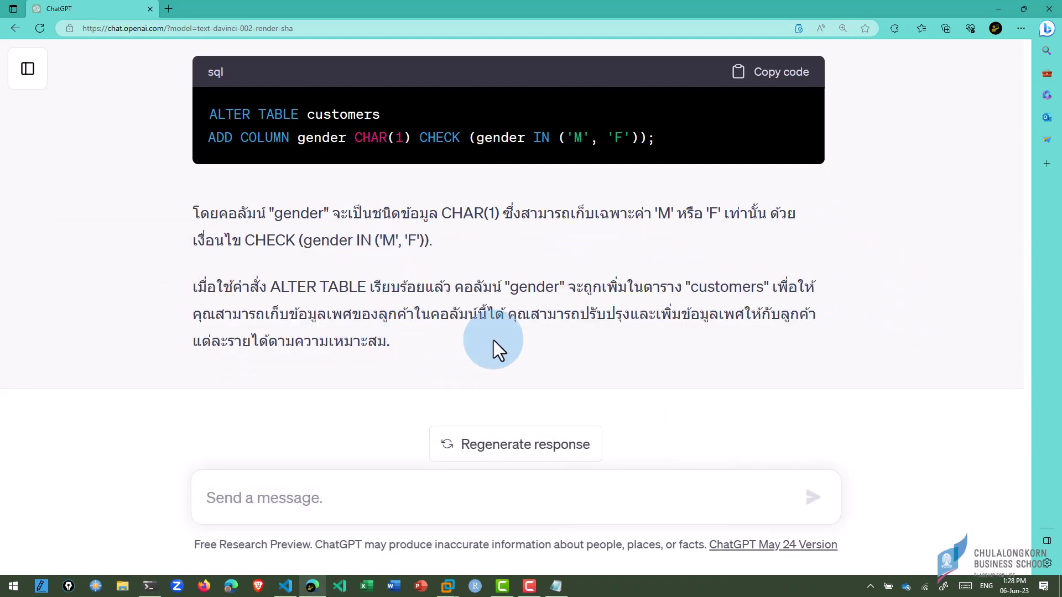
pyautogui.scroll(3, 514, 339)
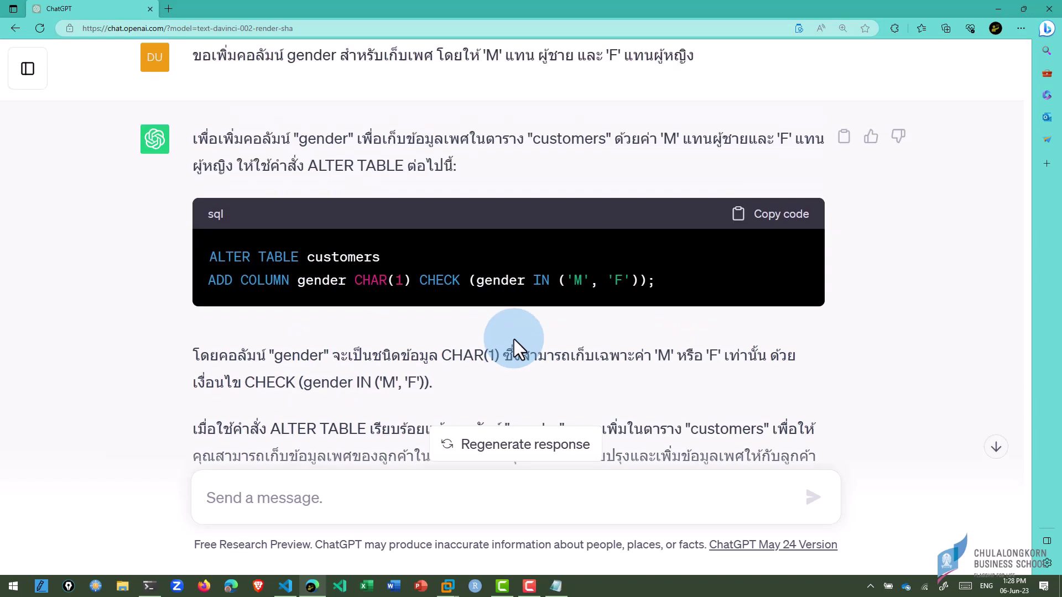
pyautogui.scroll(3, 514, 339)
pyautogui.scroll(2, 514, 339)
pyautogui.scroll(5, 514, 340)
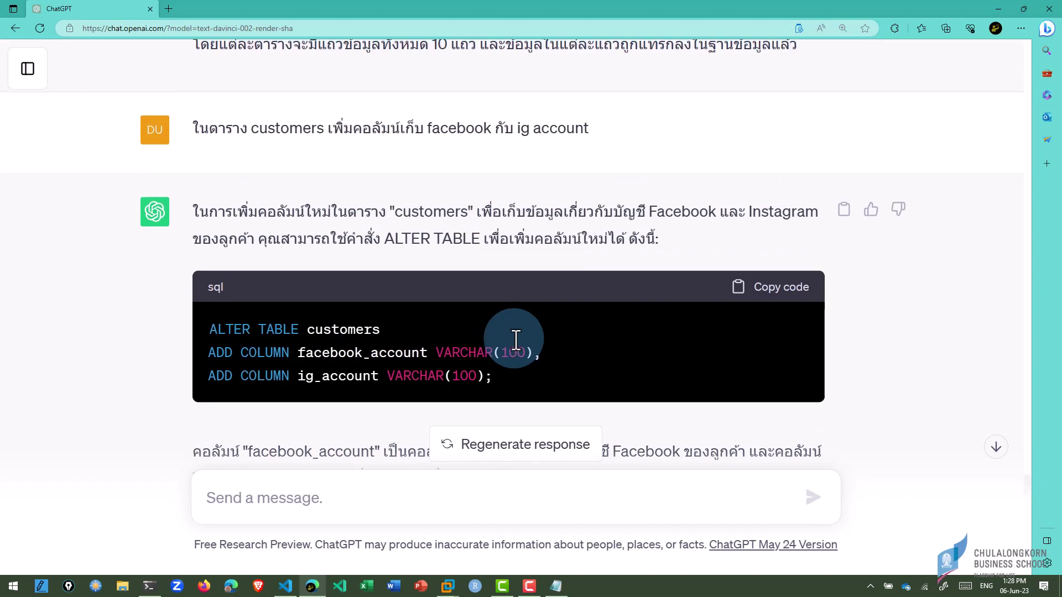
pyautogui.scroll(2, 515, 340)
pyautogui.scroll(1, 514, 339)
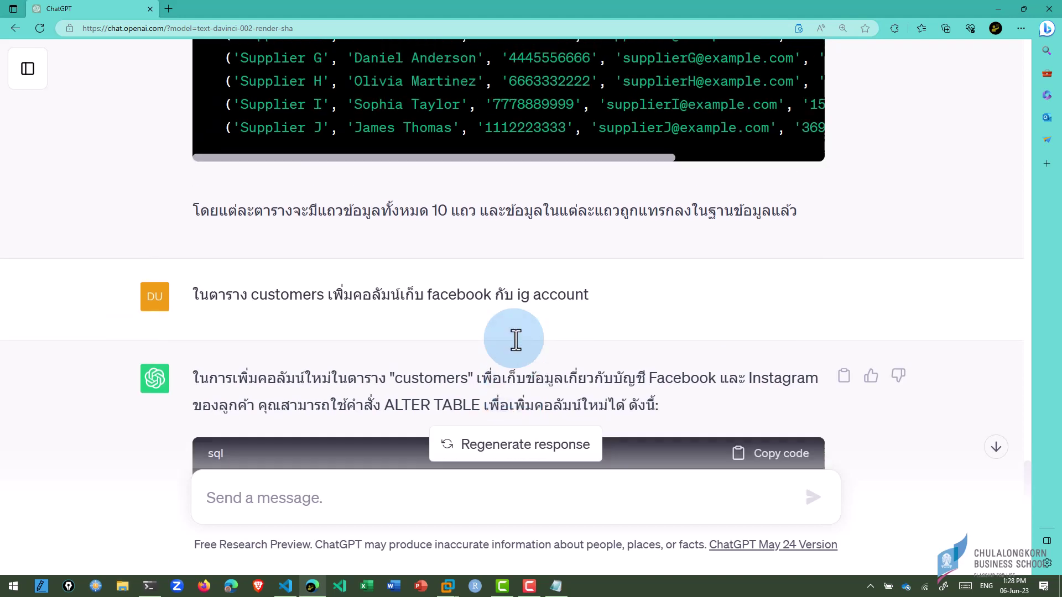
pyautogui.scroll(4, 514, 339)
pyautogui.scroll(1, 515, 340)
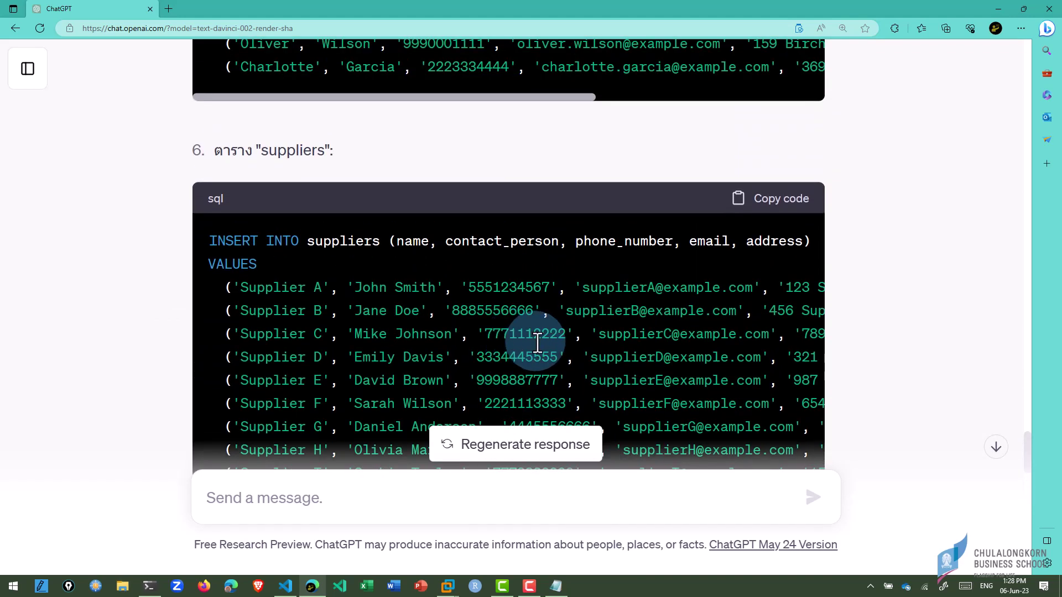